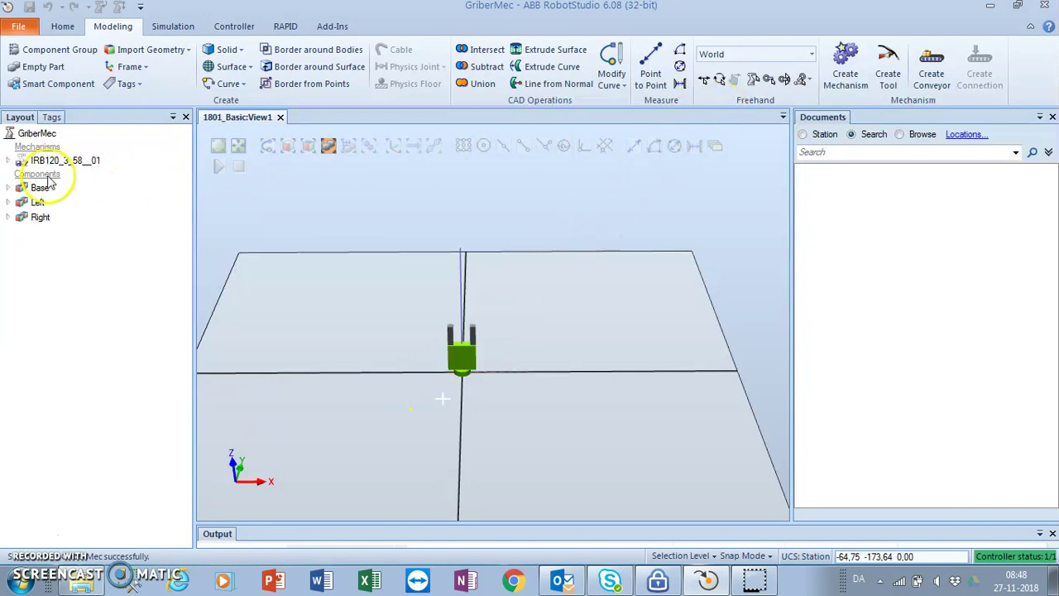
- Examine the gripper model and identify its Base, Left and Right parts among the station's components
{"action": "left_click", "coordinate": [68, 161]}
{"action": "left_click", "coordinate": [66, 163]}
{"action": "left_click", "coordinate": [104, 213]}
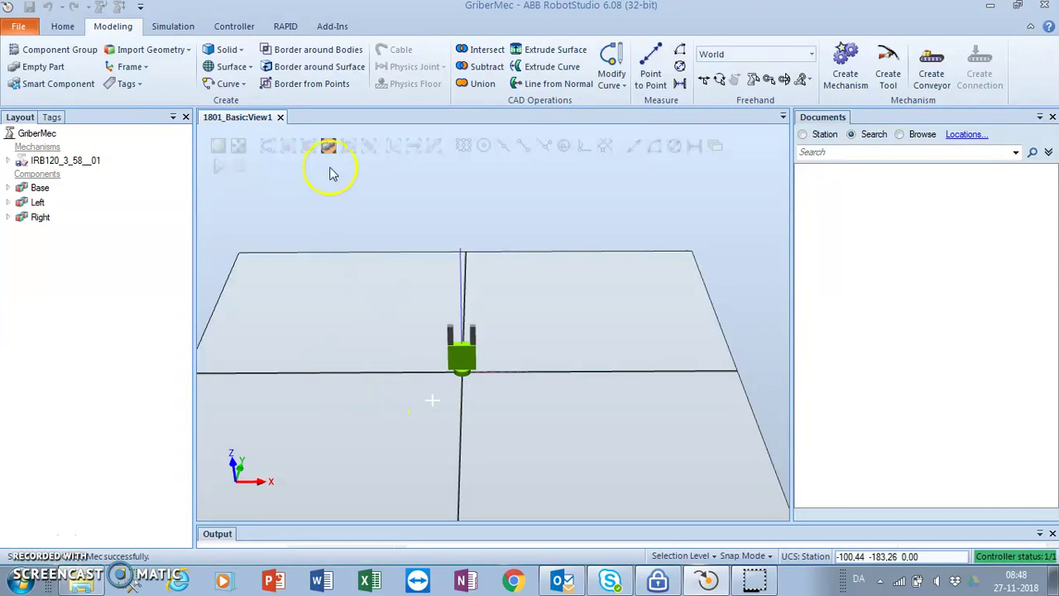
{"action": "left_click", "coordinate": [225, 49]}
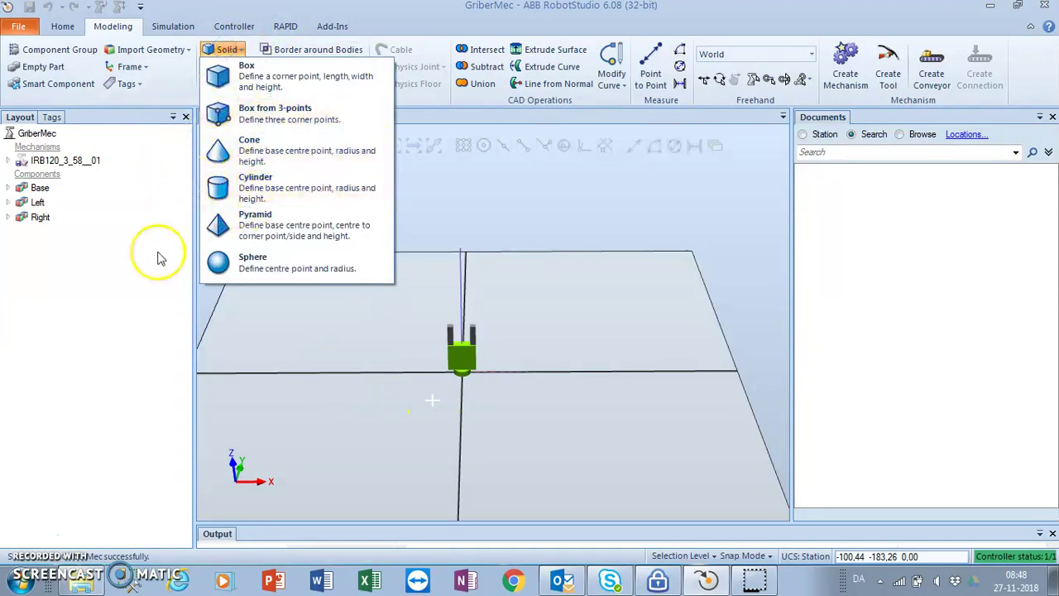
{"action": "left_click", "coordinate": [154, 327]}
{"action": "left_click", "coordinate": [363, 346]}
{"action": "scroll", "coordinate": [368, 346], "scroll_direction": "up", "scroll_amount": 4}
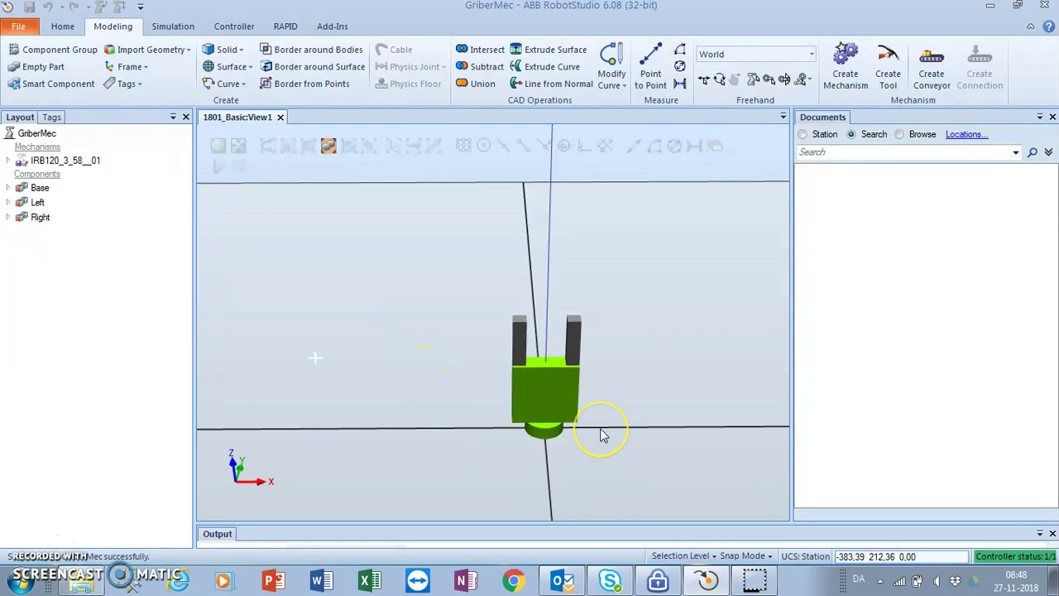
{"action": "left_click", "coordinate": [38, 188]}
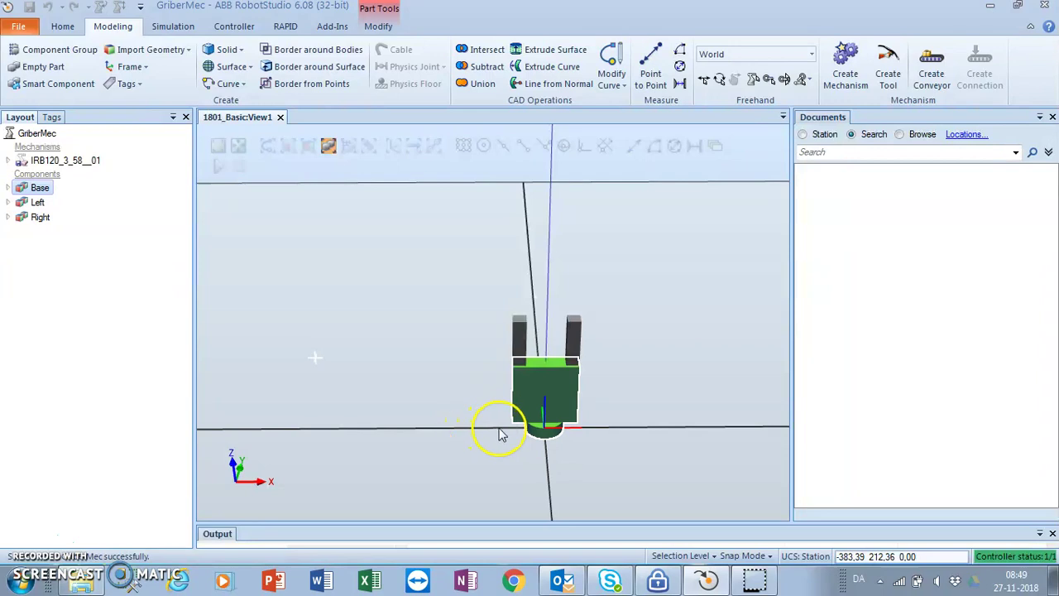
{"action": "left_click", "coordinate": [37, 203]}
{"action": "left_click", "coordinate": [40, 217]}
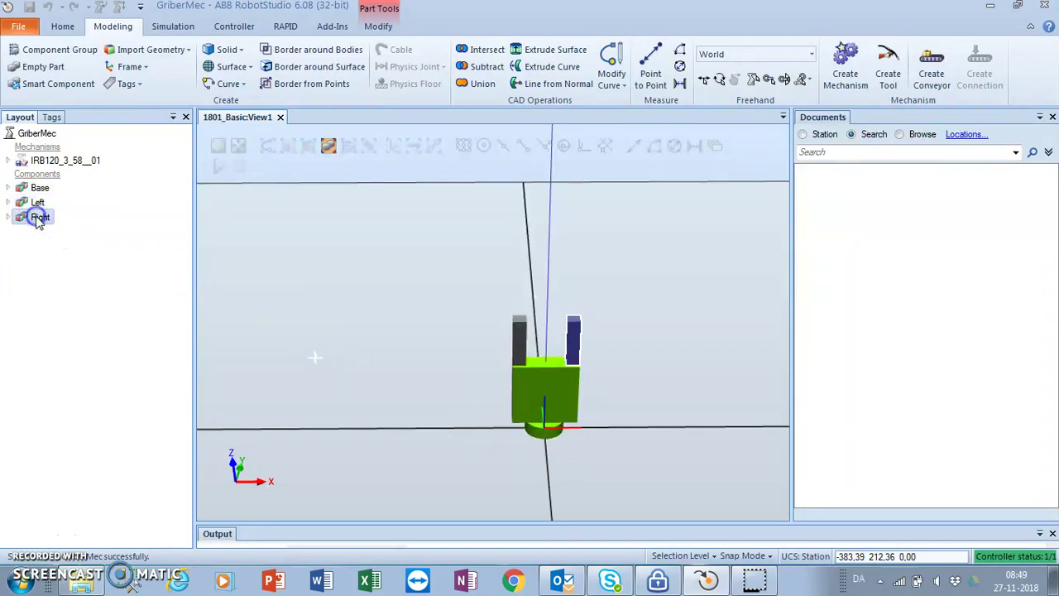
{"action": "left_click", "coordinate": [80, 302]}
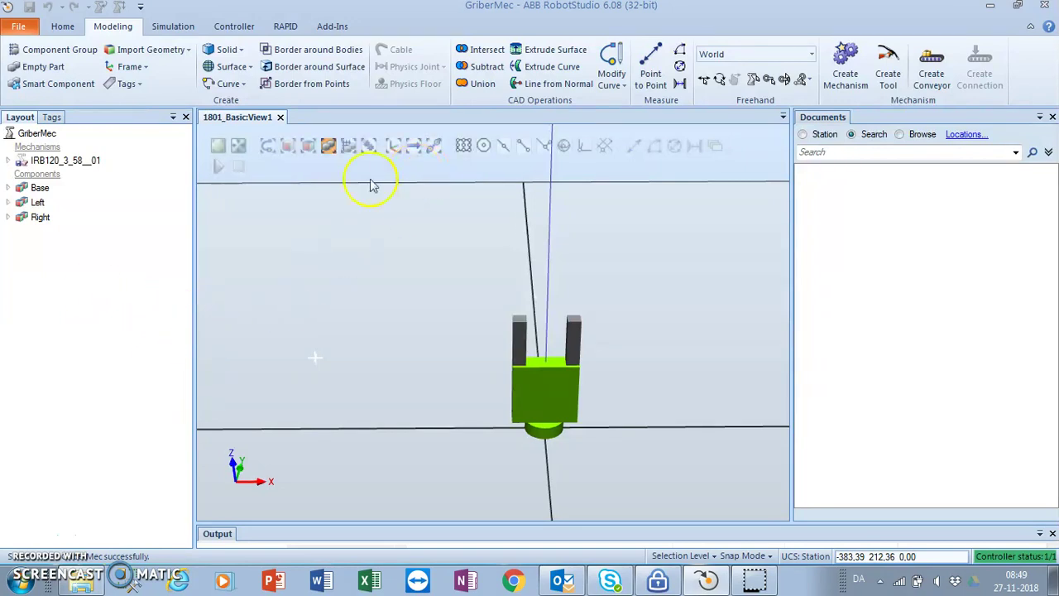
- Start a new mechanism named My_Klo with the mechanism type Tool
{"action": "left_click", "coordinate": [845, 61]}
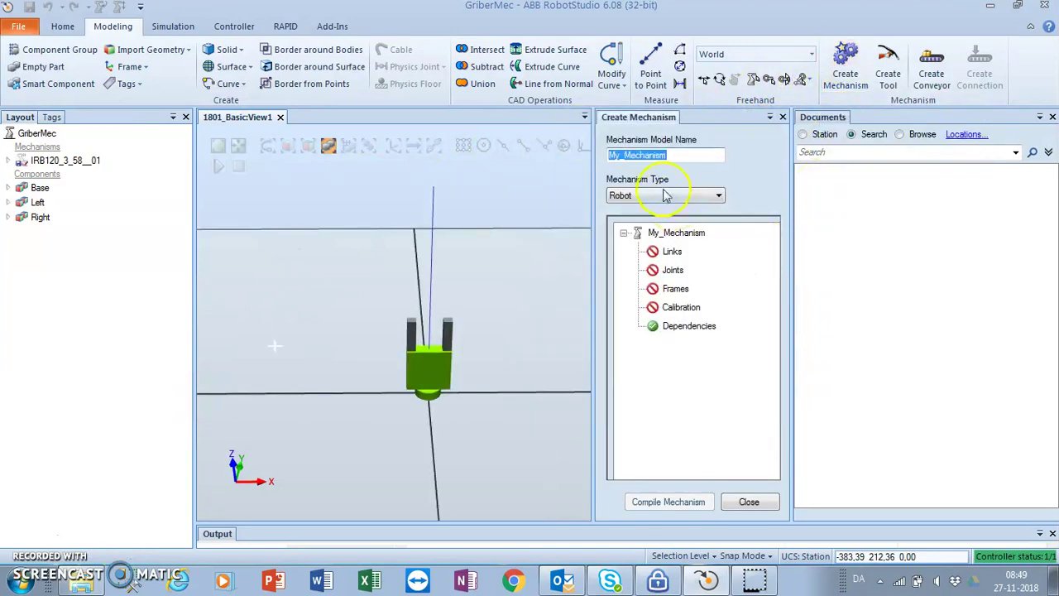
{"action": "left_click", "coordinate": [675, 155]}
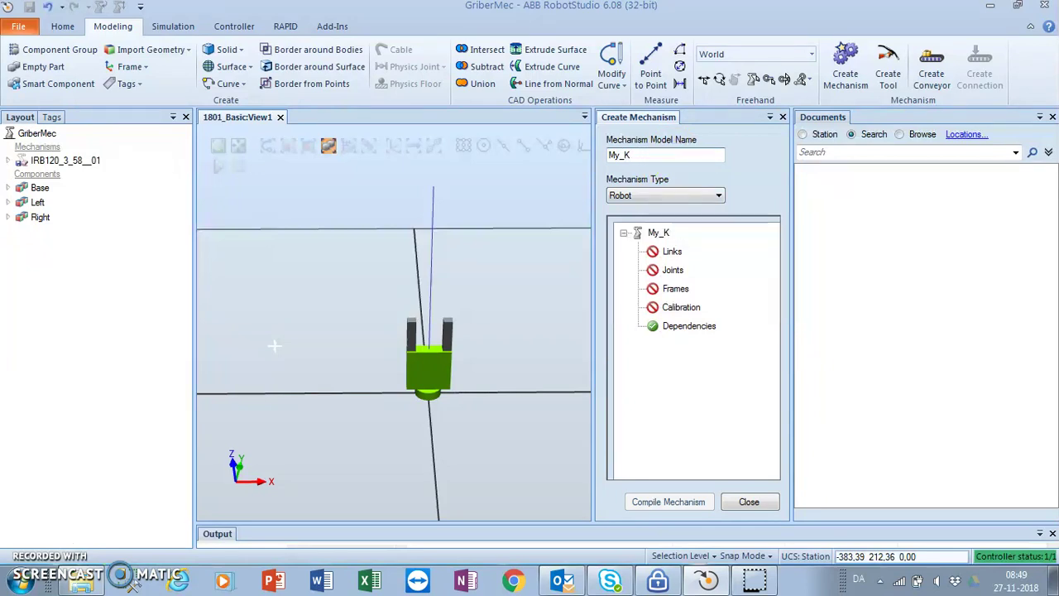
{"action": "left_click", "coordinate": [715, 197]}
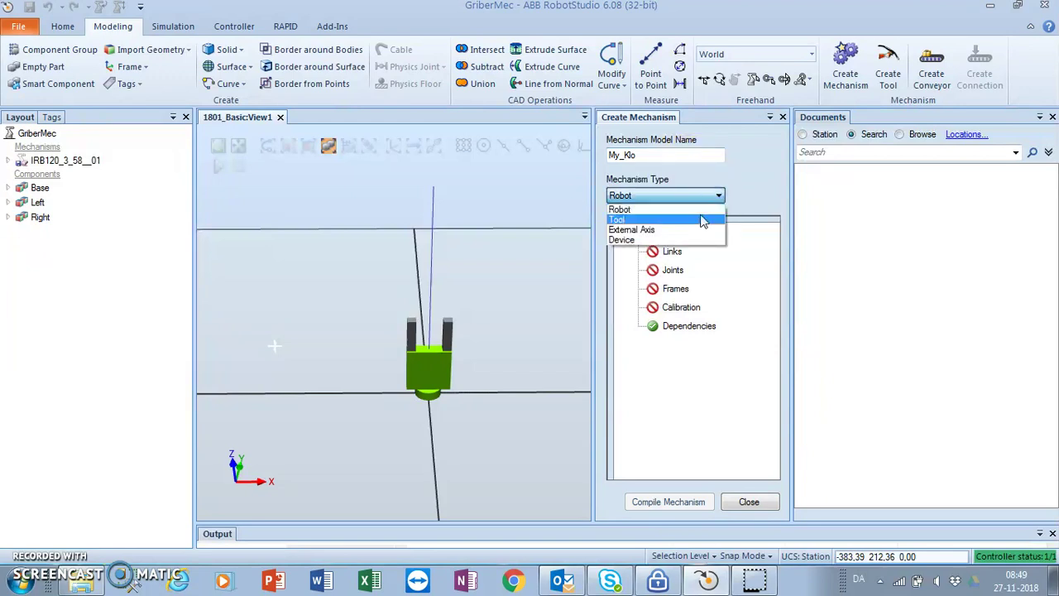
{"action": "left_click", "coordinate": [702, 219]}
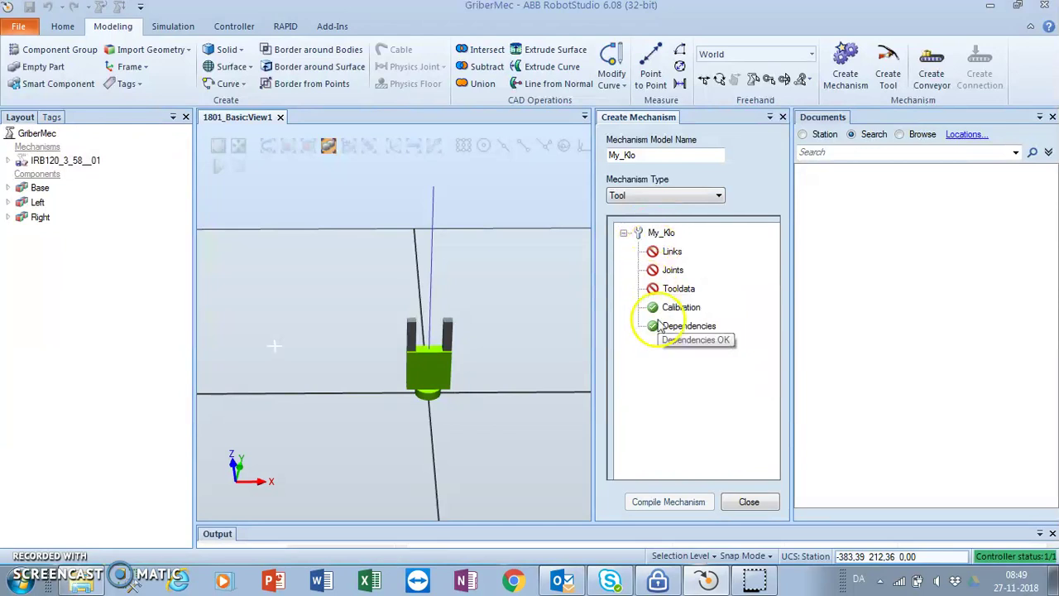
- Add link L1 to the mechanism with the Base part as its component and set it as the BaseLink
{"action": "right_click", "coordinate": [671, 252]}
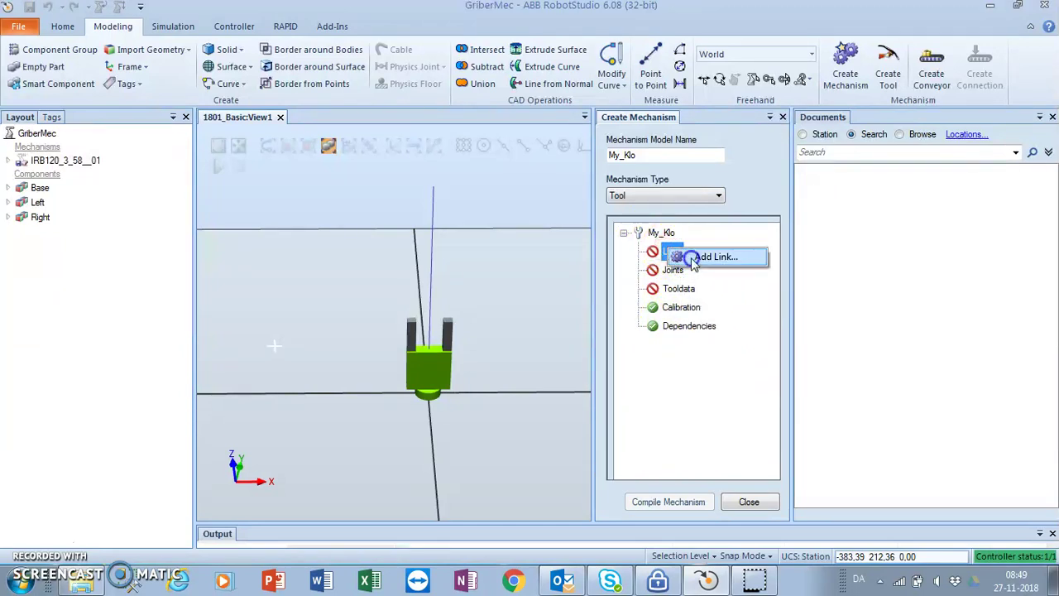
{"action": "left_click", "coordinate": [713, 257]}
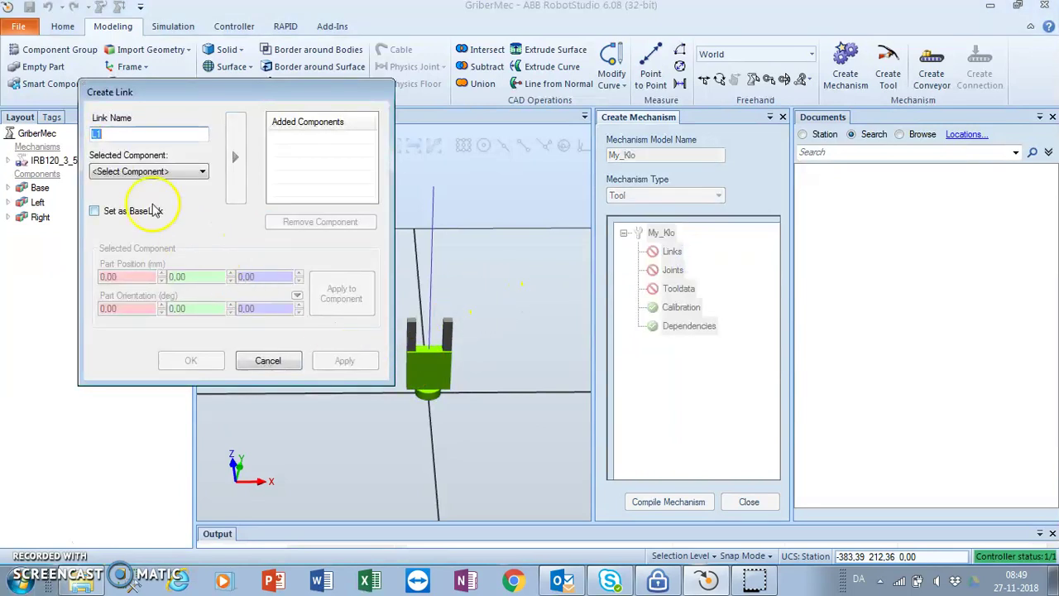
{"action": "left_click", "coordinate": [185, 173]}
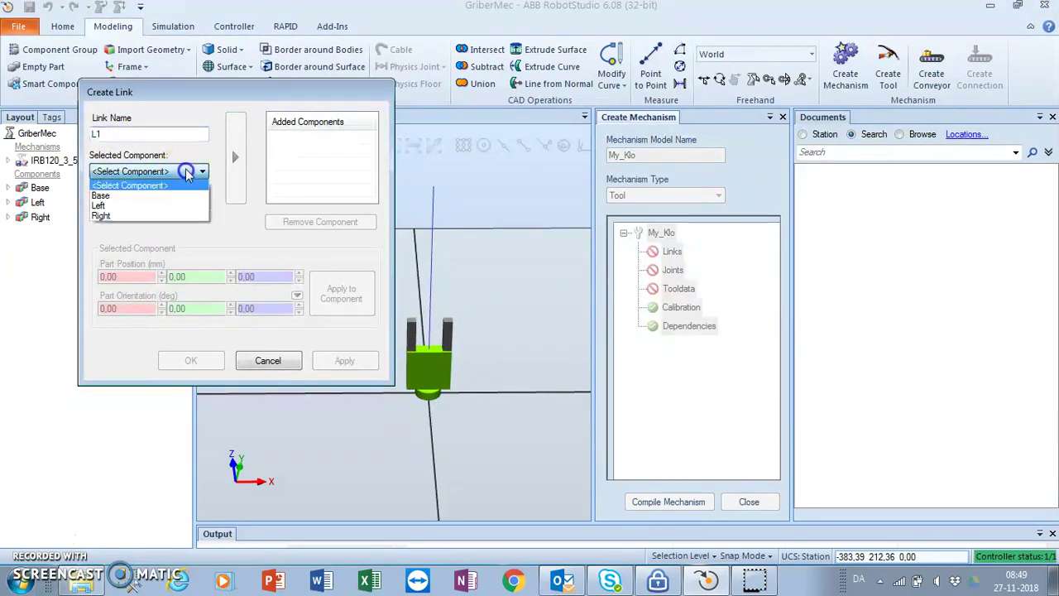
{"action": "left_click", "coordinate": [161, 196]}
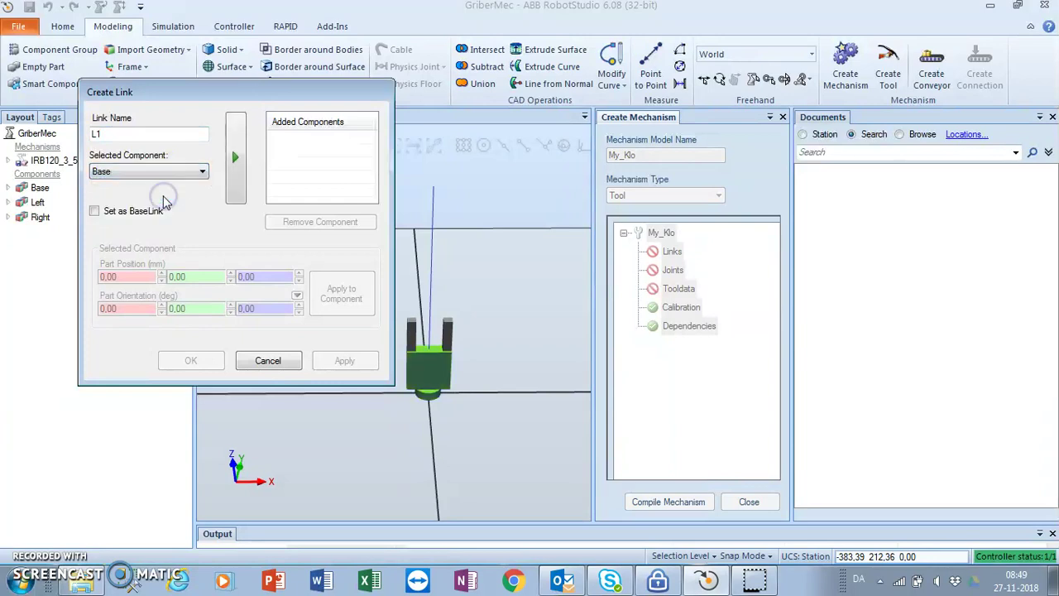
{"action": "left_click", "coordinate": [95, 212]}
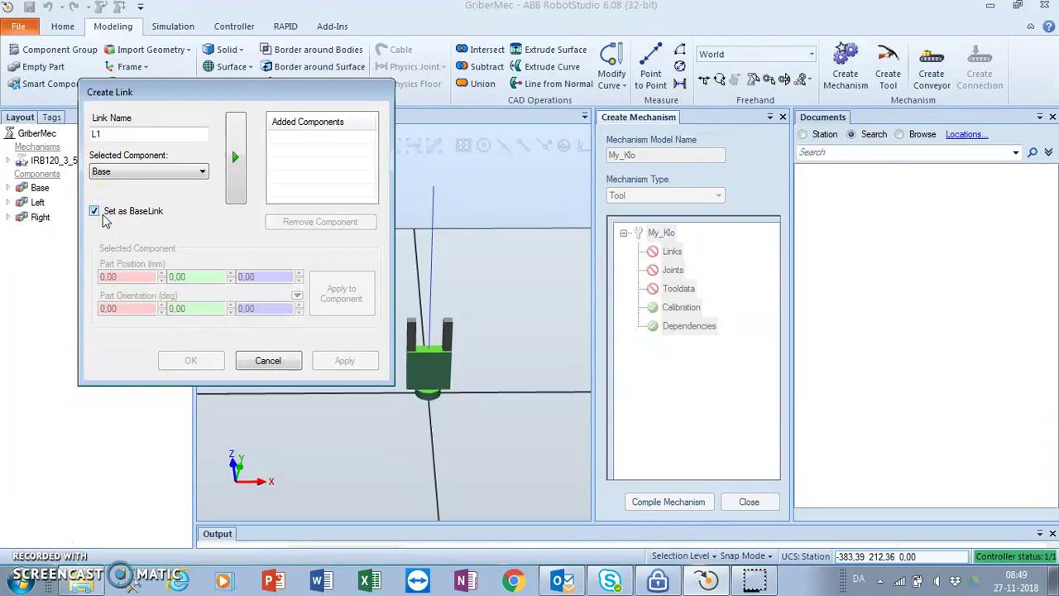
{"action": "left_click", "coordinate": [234, 157]}
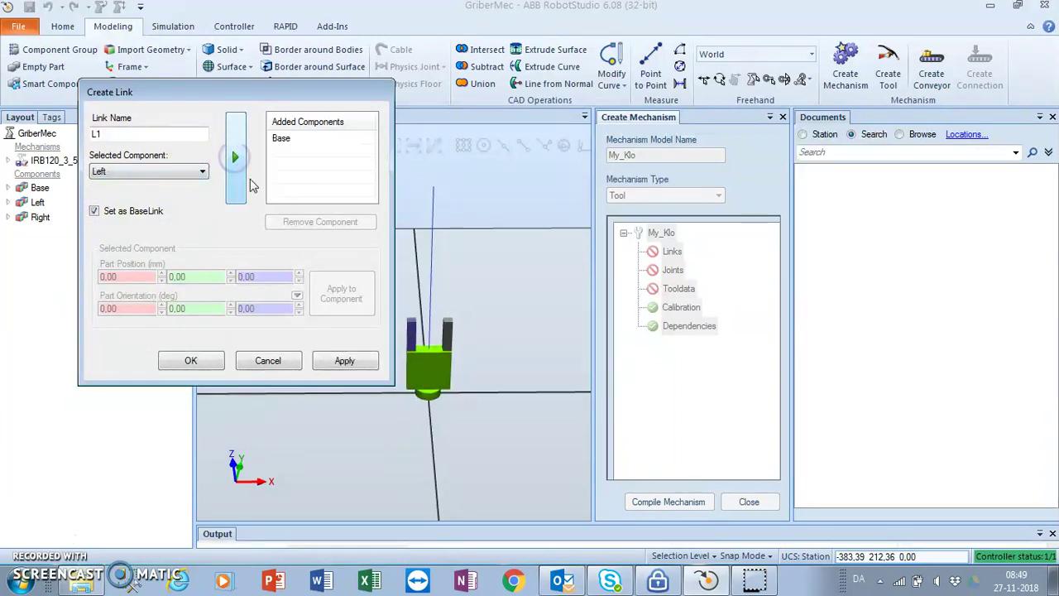
{"action": "left_click", "coordinate": [344, 361]}
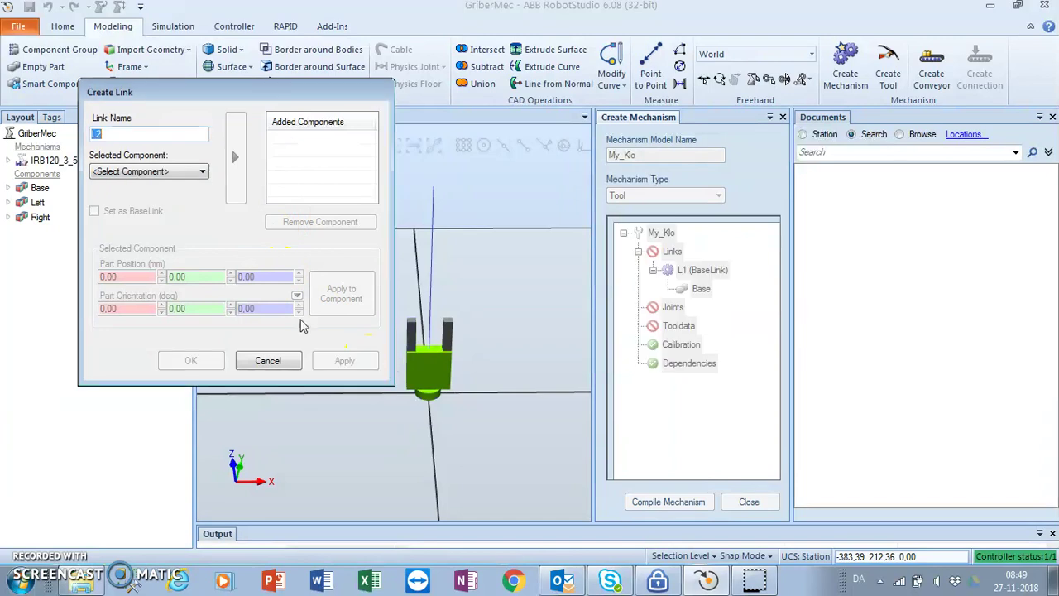
- Create link L2 containing the Left part
{"action": "left_click", "coordinate": [174, 172]}
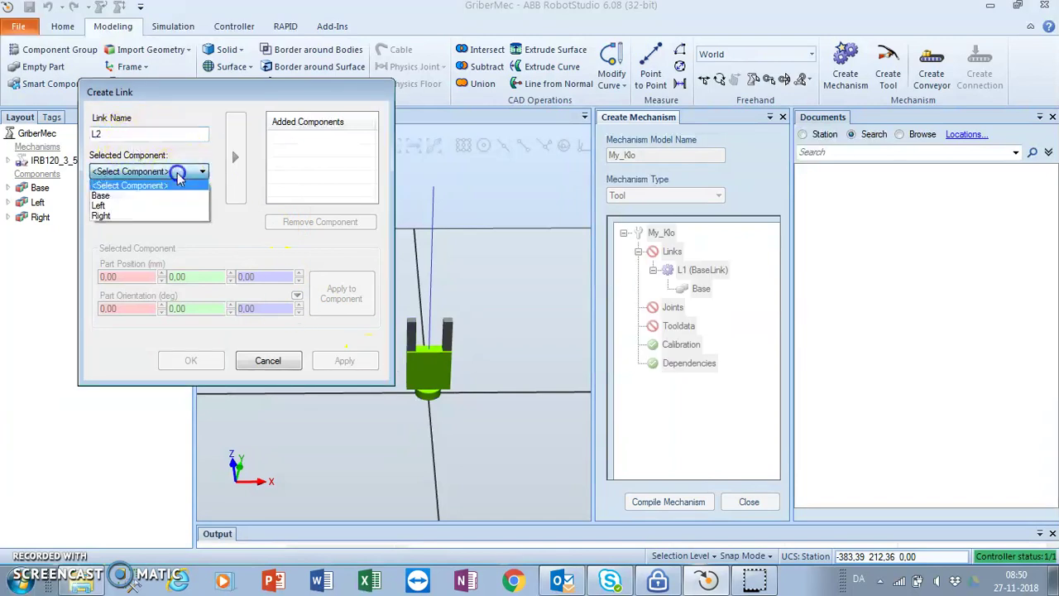
{"action": "left_click", "coordinate": [162, 205]}
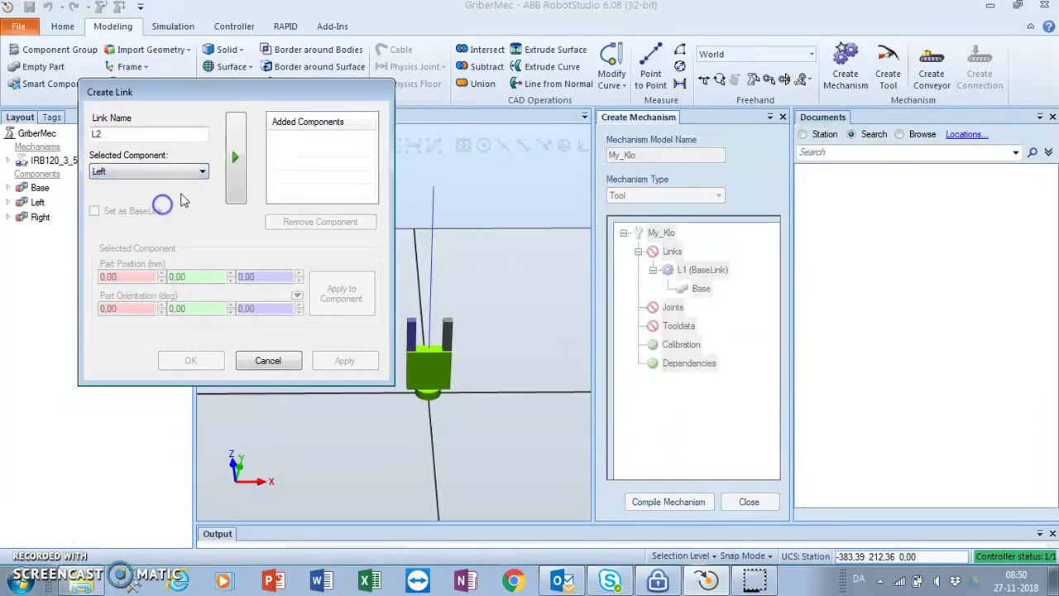
{"action": "left_click", "coordinate": [235, 157]}
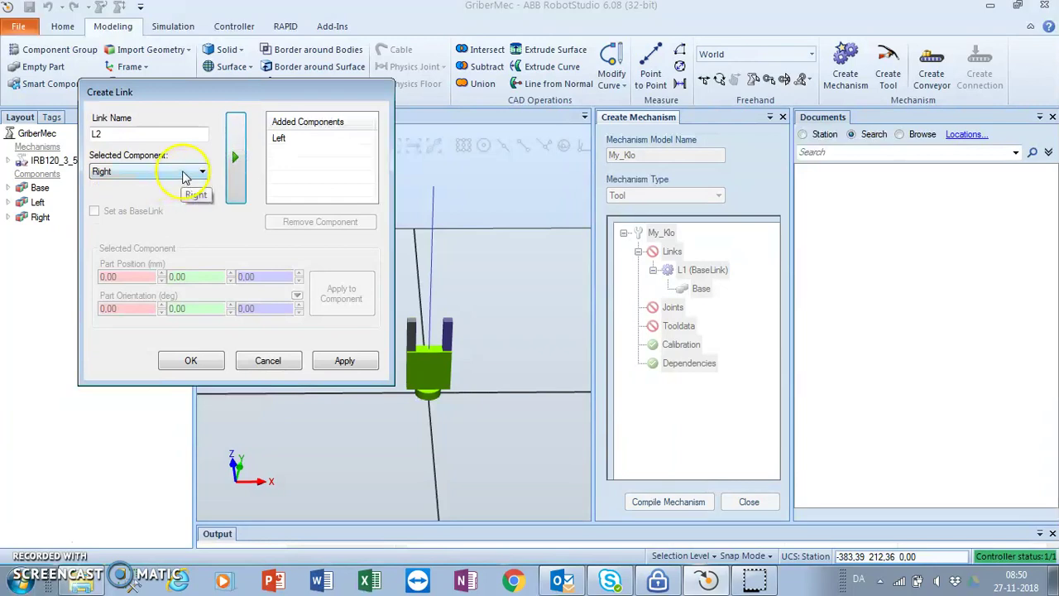
{"action": "left_click", "coordinate": [344, 364]}
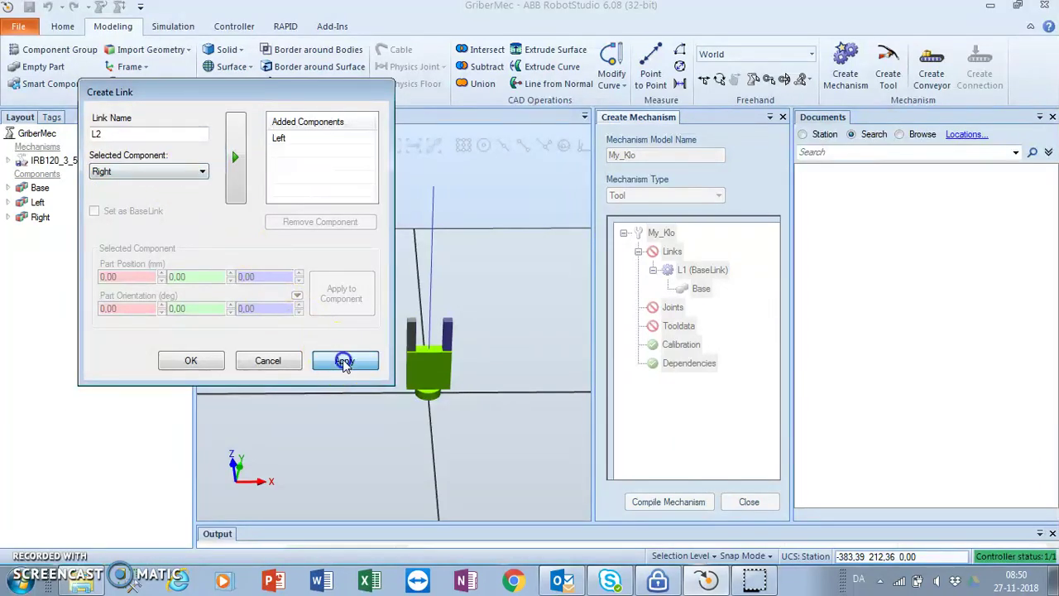
- Create link L3 containing the Right part and finish adding links
{"action": "left_click", "coordinate": [200, 173]}
{"action": "left_click", "coordinate": [183, 214]}
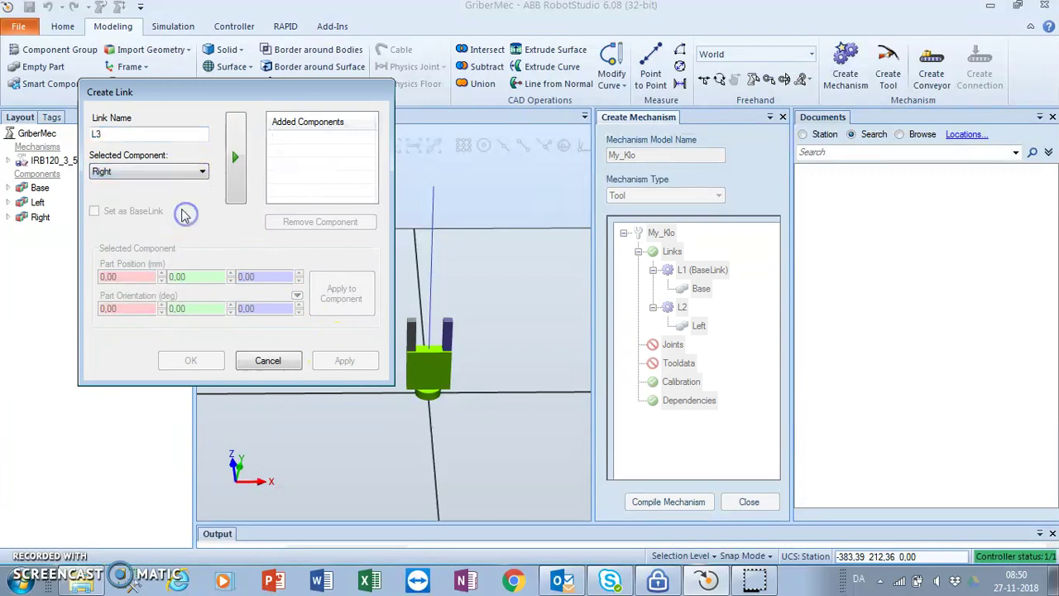
{"action": "left_click", "coordinate": [232, 175]}
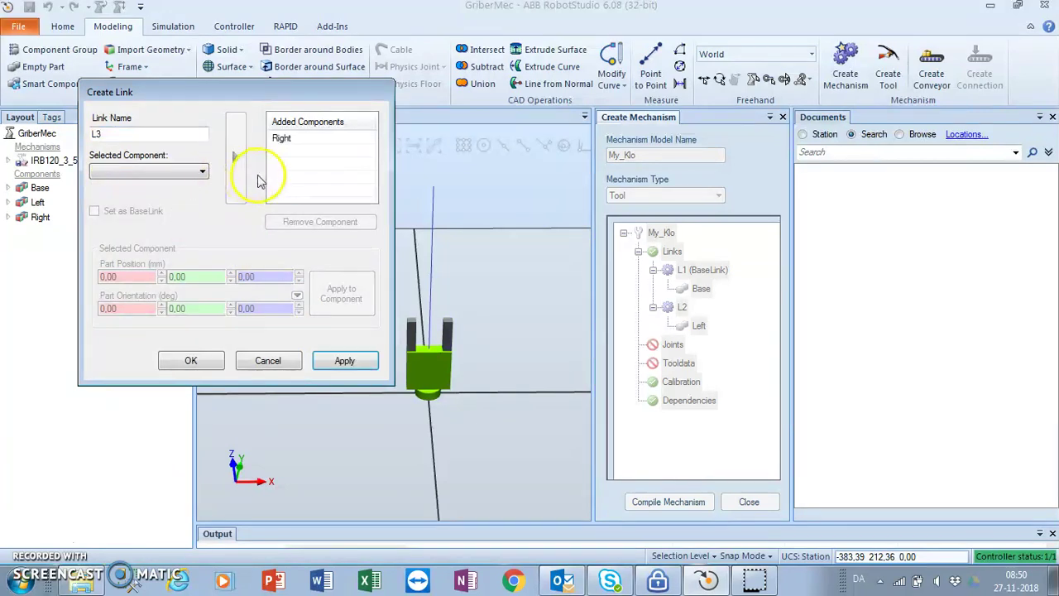
{"action": "left_click", "coordinate": [345, 361]}
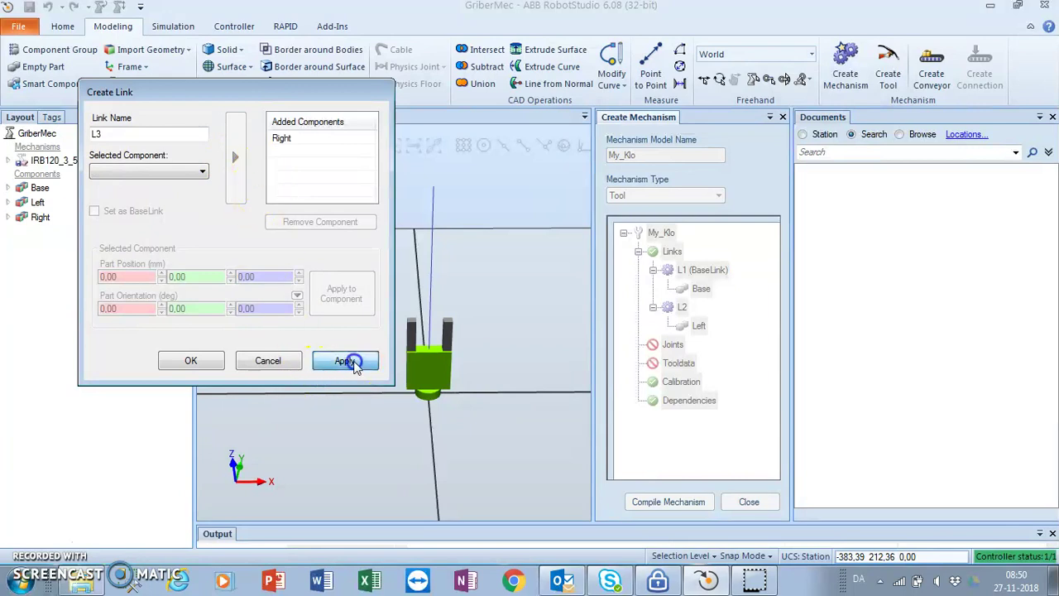
{"action": "left_click", "coordinate": [270, 365]}
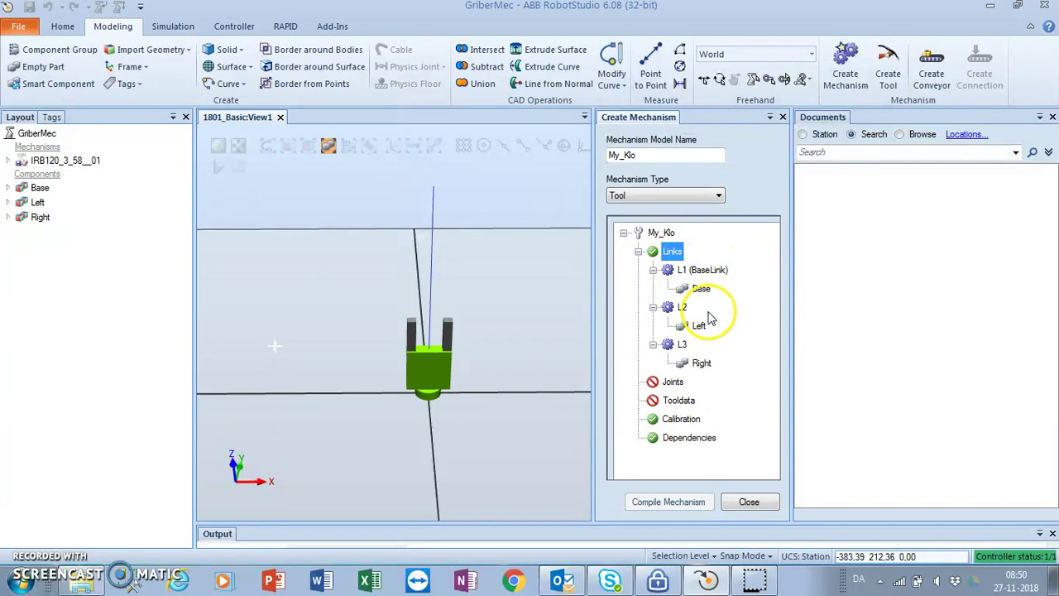
- Start joint J1 with L1 (BaseLink) as parent and L2 as child, and set its type to Prismatic
{"action": "left_click", "coordinate": [653, 273]}
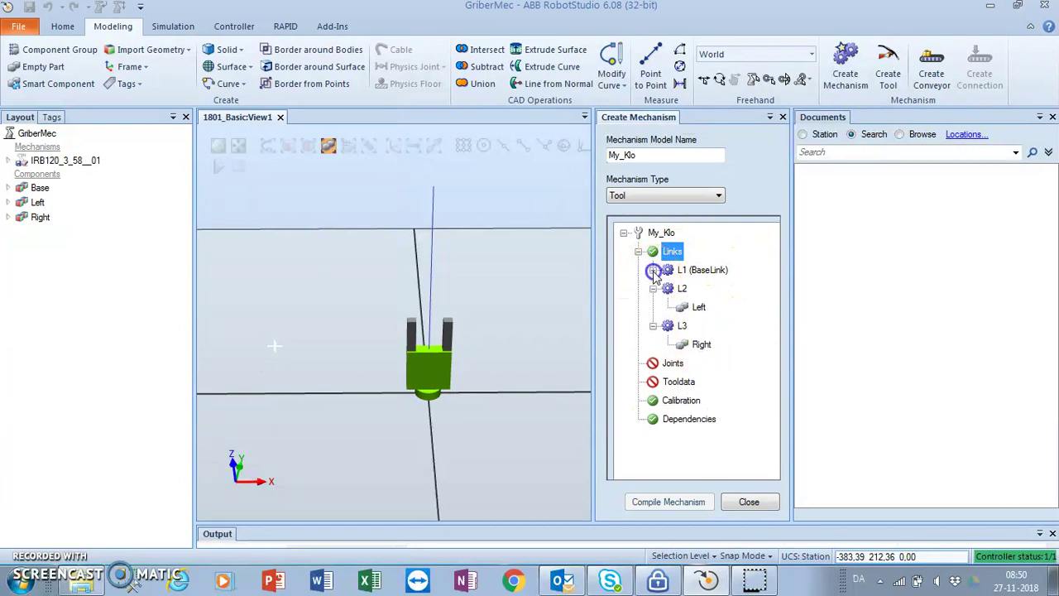
{"action": "left_click", "coordinate": [653, 288]}
{"action": "left_click", "coordinate": [653, 307]}
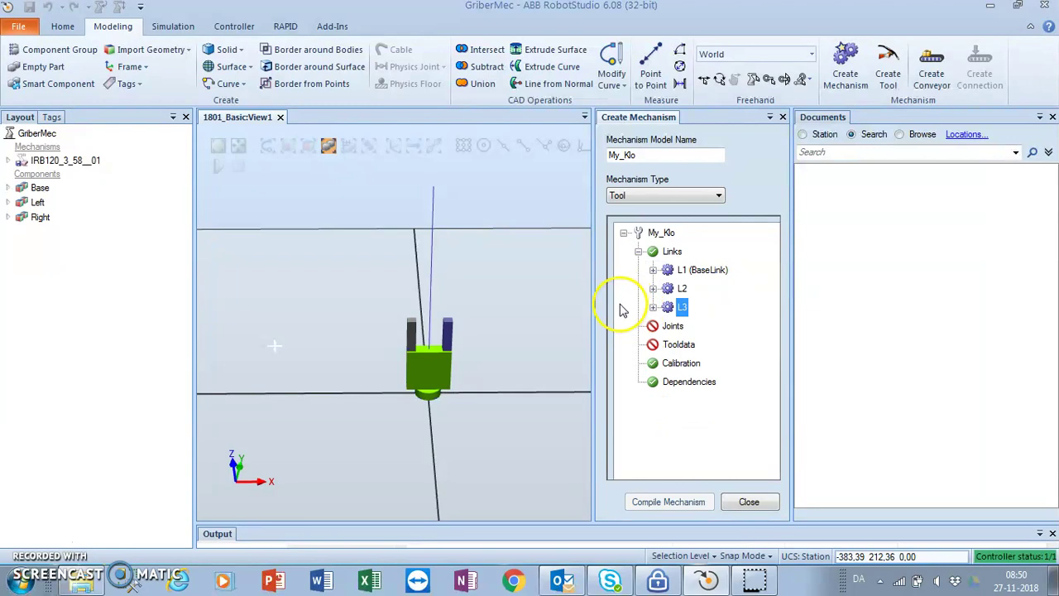
{"action": "right_click", "coordinate": [669, 328]}
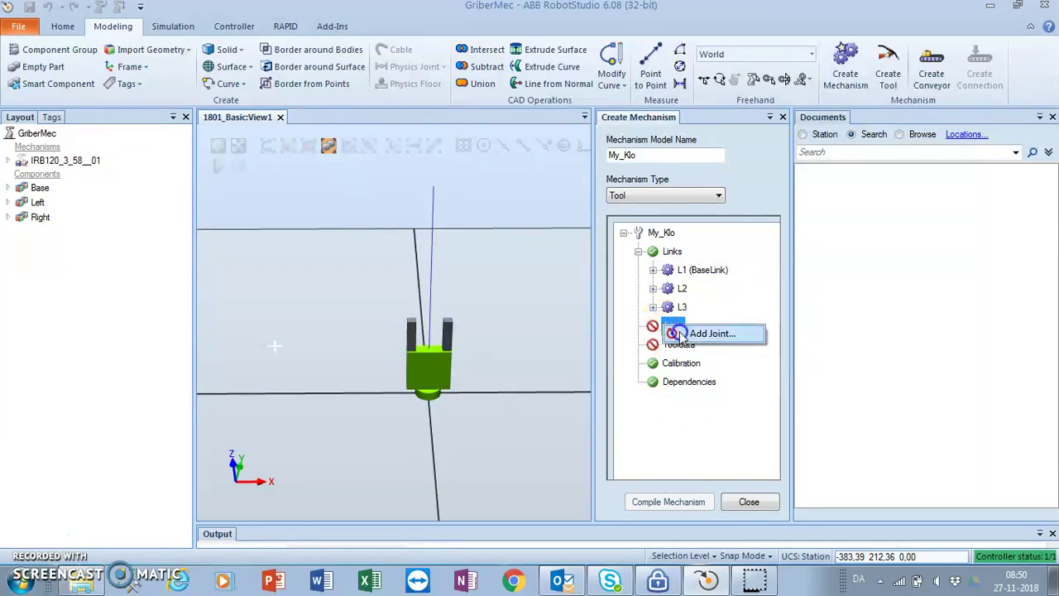
{"action": "left_click", "coordinate": [680, 335]}
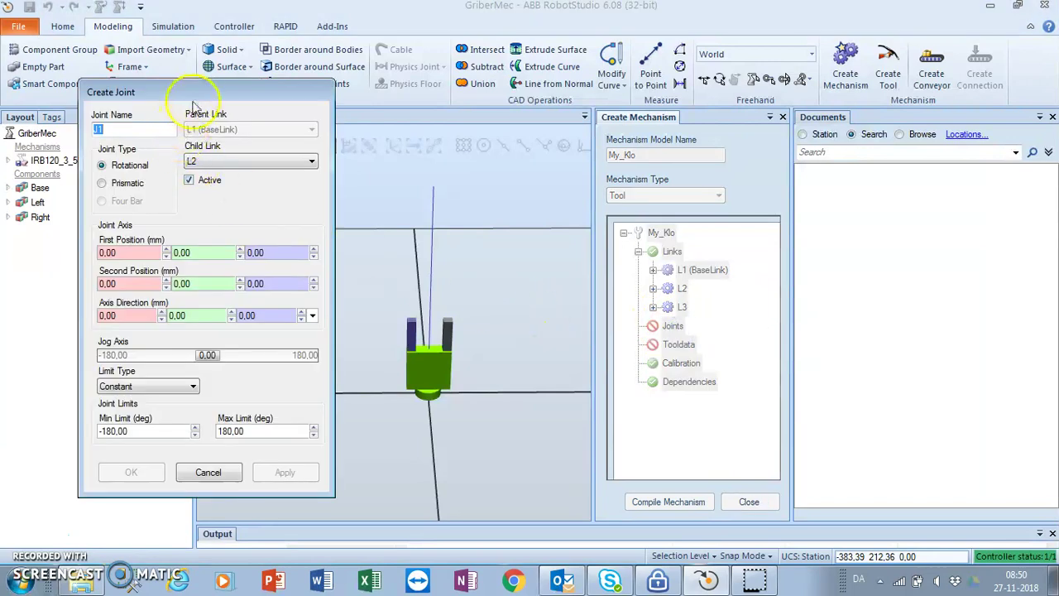
{"action": "left_click_drag", "start_coordinate": [195, 91], "coordinate": [144, 76]}
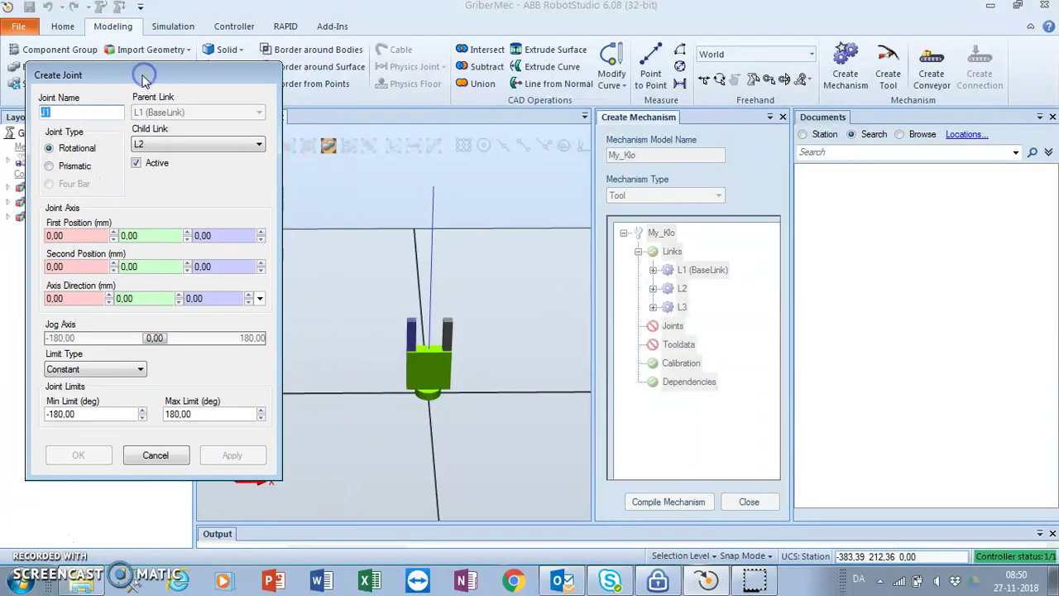
{"action": "left_click", "coordinate": [50, 167]}
{"action": "left_click", "coordinate": [50, 149]}
{"action": "left_click", "coordinate": [50, 167]}
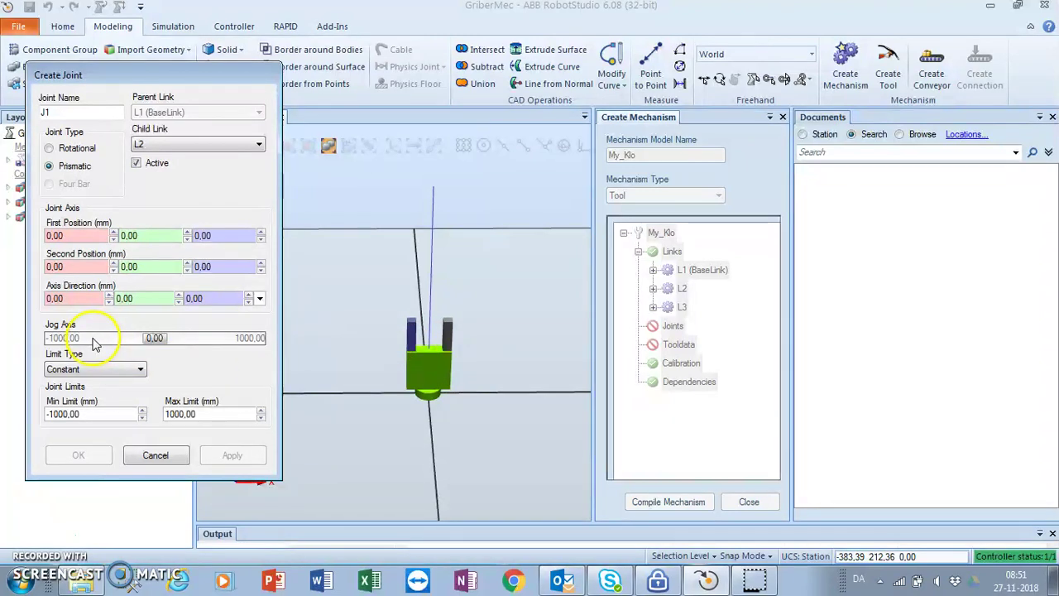
- Set joint J1's limits to a minimum of 0 mm and a maximum of 30 mm
{"action": "left_click", "coordinate": [112, 414]}
{"action": "key", "text": "BackSpace"}
{"action": "key", "text": "BackSpace"}
{"action": "key", "text": "BackSpace"}
{"action": "left_click_drag", "start_coordinate": [115, 415], "coordinate": [48, 406]}
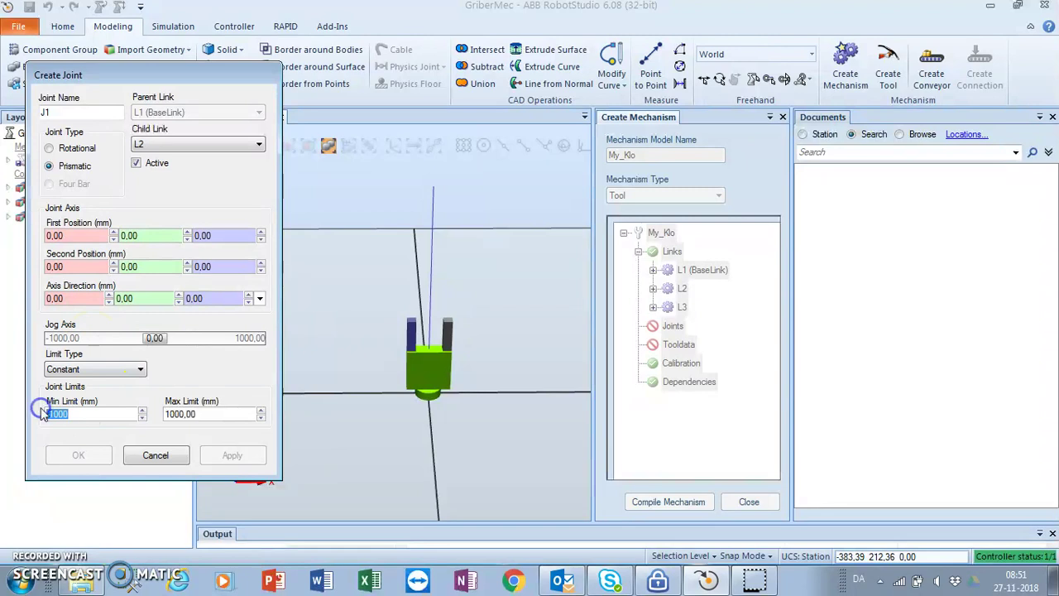
{"action": "type", "text": "0"}
{"action": "left_click", "coordinate": [202, 416]}
{"action": "key", "text": "BackSpace"}
{"action": "key", "text": "BackSpace"}
{"action": "key", "text": "BackSpace"}
{"action": "left_click_drag", "start_coordinate": [202, 417], "coordinate": [153, 418]}
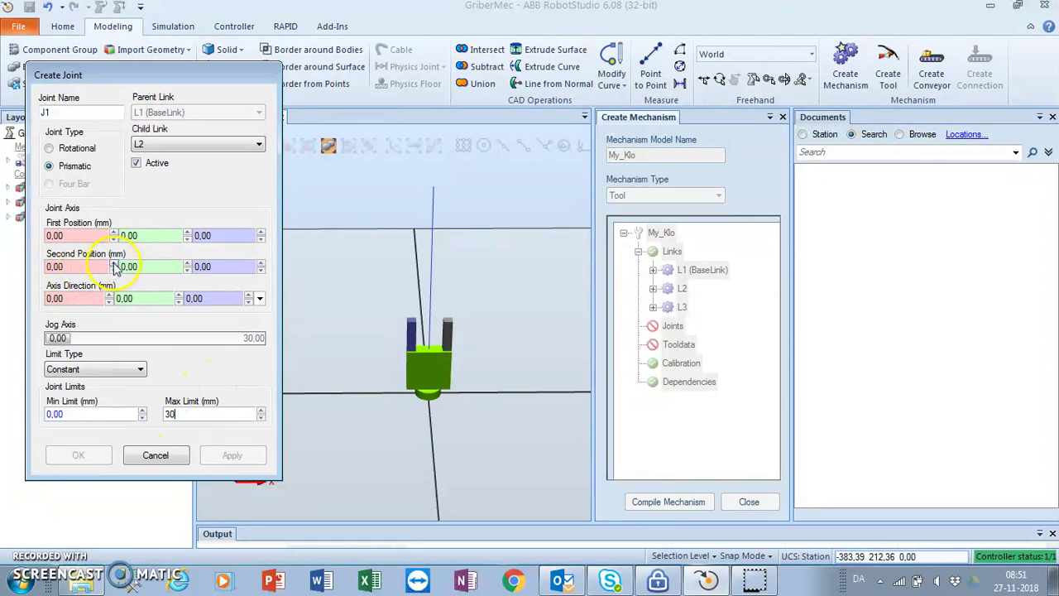
- Define joint J1's axis along X by setting the second position's X value to 1 mm
{"action": "double_click", "coordinate": [50, 266]}
{"action": "type", "text": "1"}
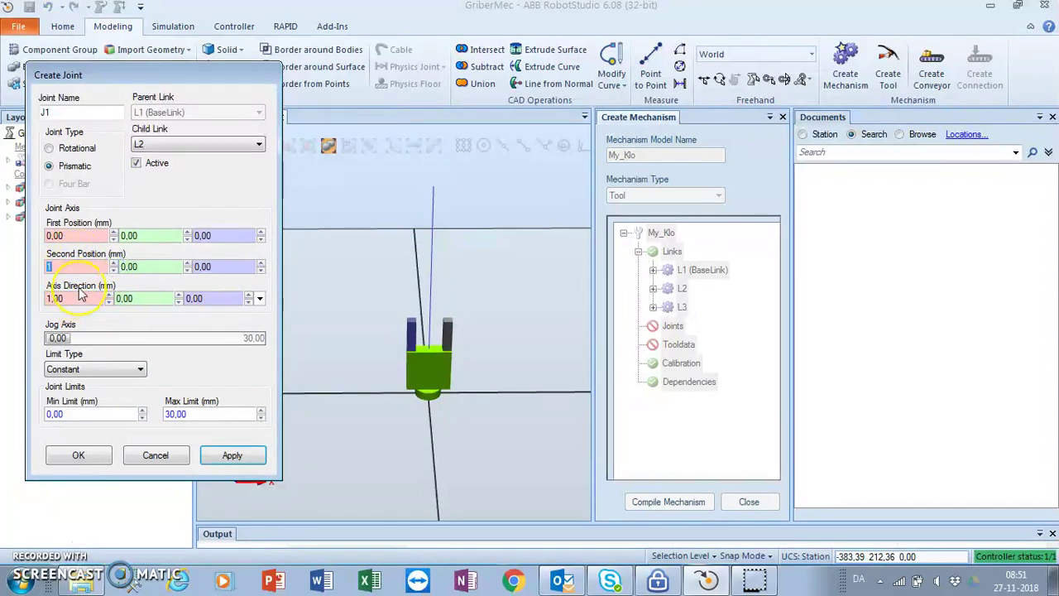
{"action": "mouse_move", "coordinate": [432, 382]}
{"action": "left_mouse_down"}
{"action": "mouse_move", "coordinate": [398, 347]}
{"action": "mouse_move", "coordinate": [420, 418]}
{"action": "mouse_move", "coordinate": [410, 401]}
{"action": "left_mouse_up"}
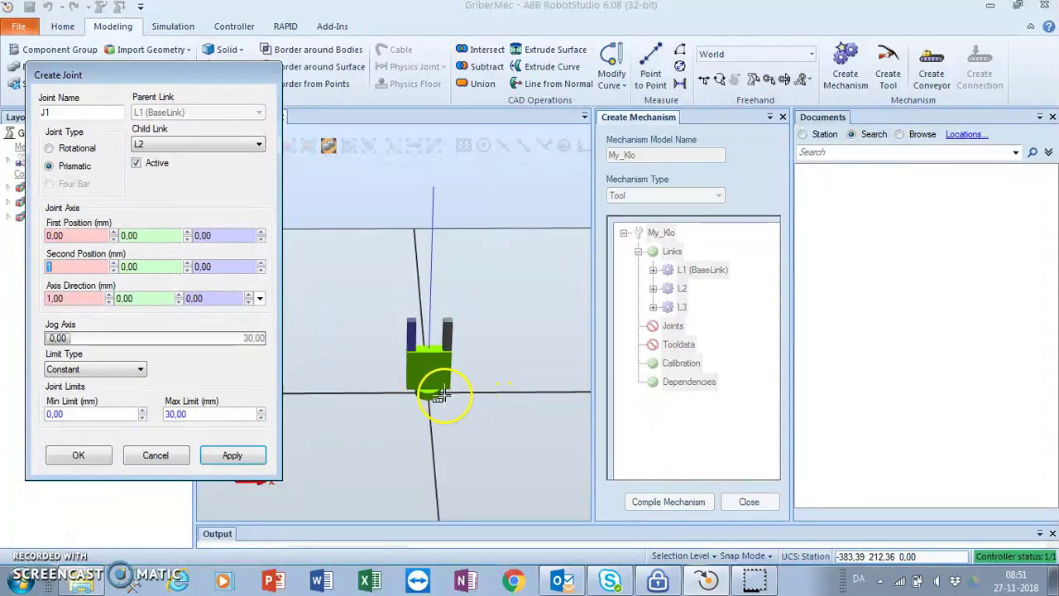
- Test joint J1's travel with the jog axis, and reduce its maximum limit to 20 mm
{"action": "left_click", "coordinate": [59, 339]}
{"action": "mouse_move", "coordinate": [60, 339]}
{"action": "left_mouse_down"}
{"action": "mouse_move", "coordinate": [266, 339]}
{"action": "mouse_move", "coordinate": [42, 338]}
{"action": "mouse_move", "coordinate": [296, 349]}
{"action": "mouse_move", "coordinate": [46, 335]}
{"action": "left_mouse_up"}
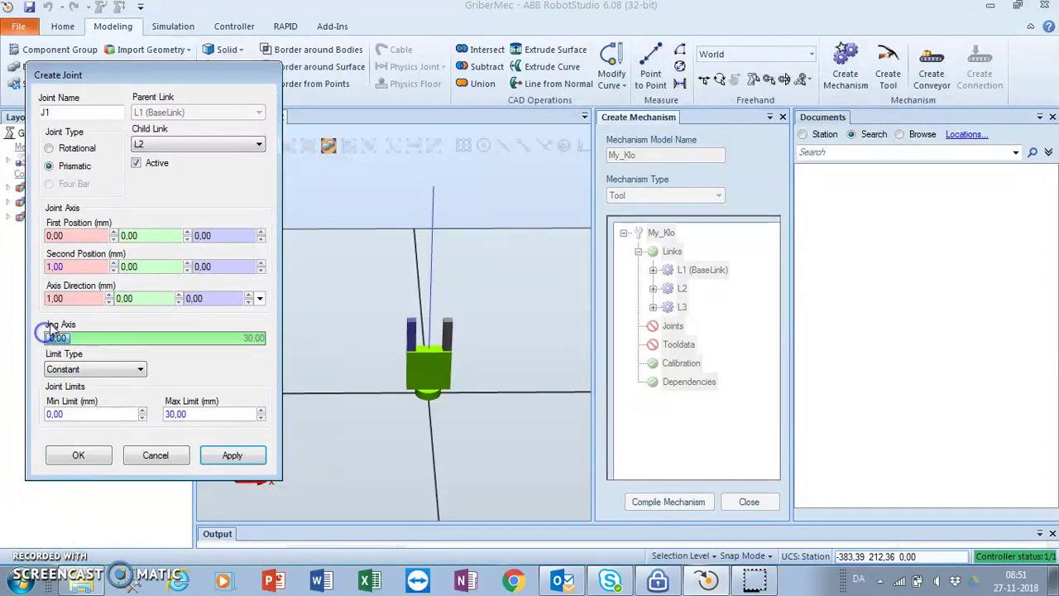
{"action": "left_click", "coordinate": [170, 414]}
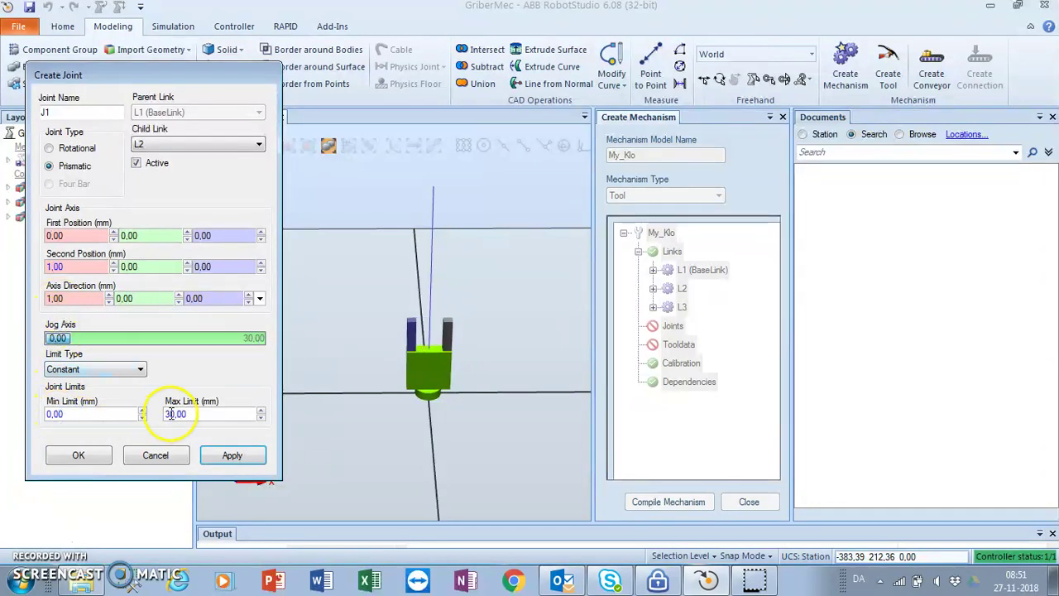
{"action": "double_click", "coordinate": [170, 414]}
{"action": "type", "text": "20"}
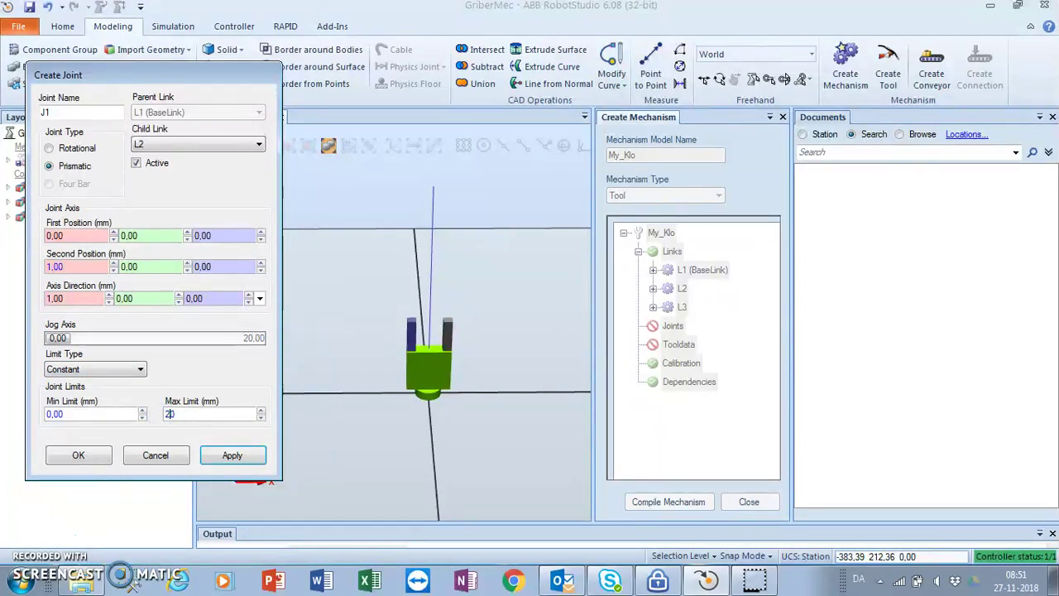
- Jog joint J1 to 20 mm and back to 0, and apply the joint to the mechanism
{"action": "left_click_drag", "start_coordinate": [54, 338], "coordinate": [313, 354]}
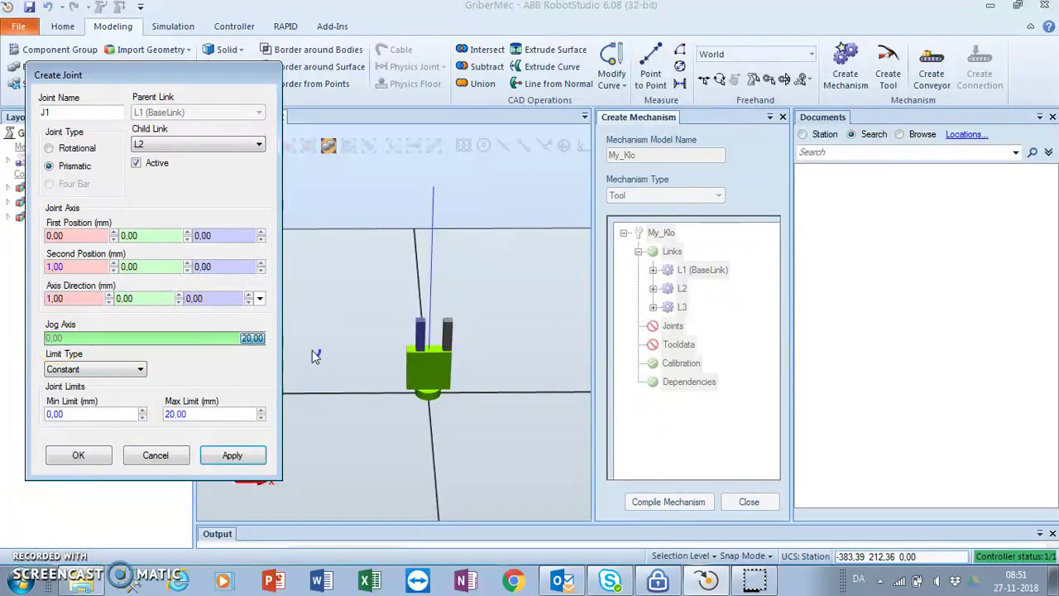
{"action": "left_click_drag", "start_coordinate": [237, 343], "coordinate": [62, 327]}
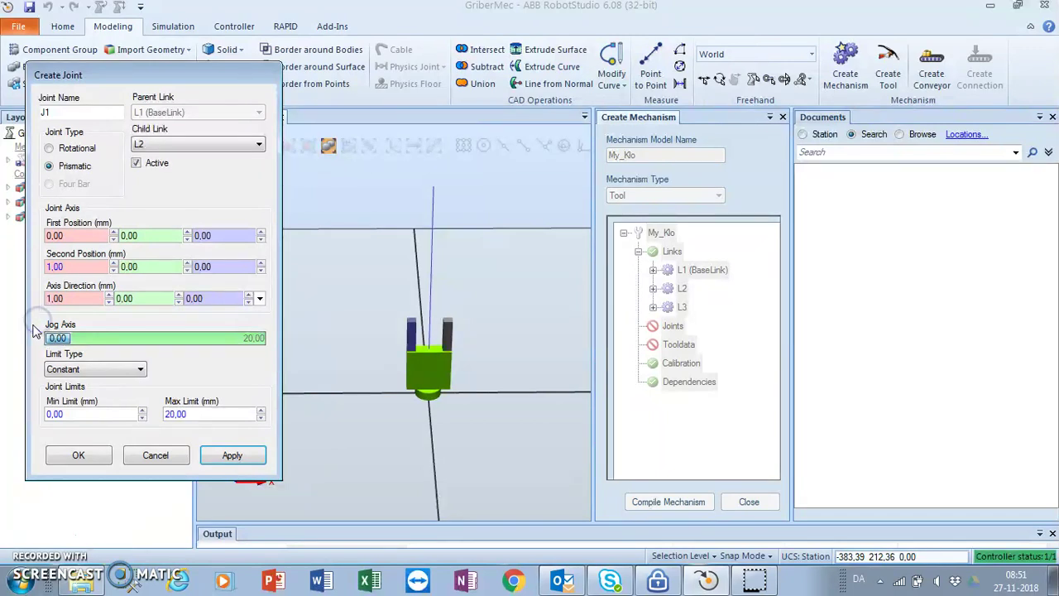
{"action": "left_click", "coordinate": [231, 457]}
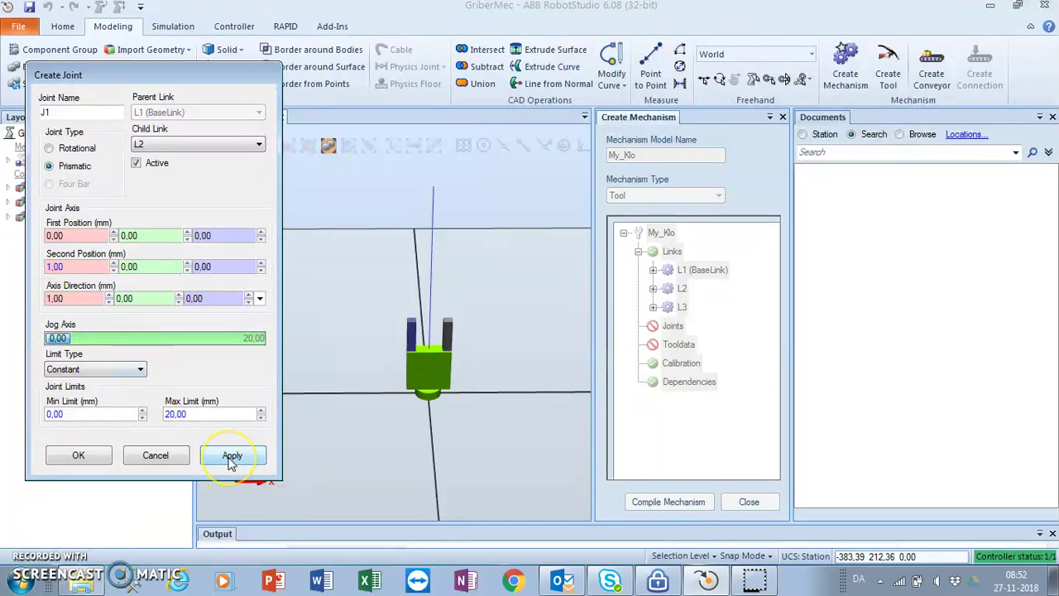
{"action": "left_click", "coordinate": [230, 457]}
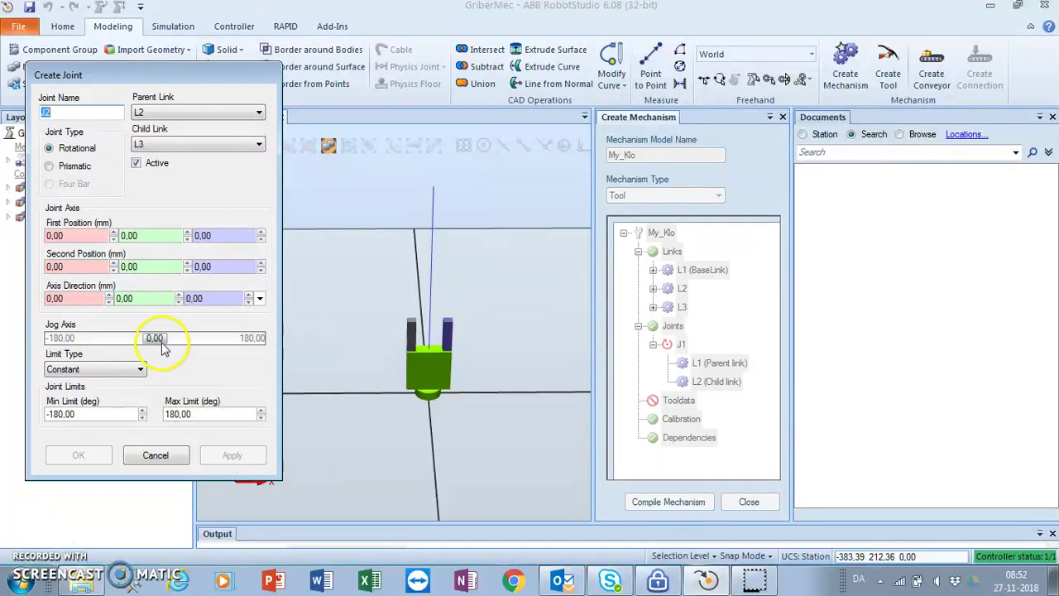
- Set joint J2's parent link to L1 (BaseLink) with L3 as child, and make it Prismatic
{"action": "left_click", "coordinate": [196, 114]}
{"action": "left_click", "coordinate": [191, 124]}
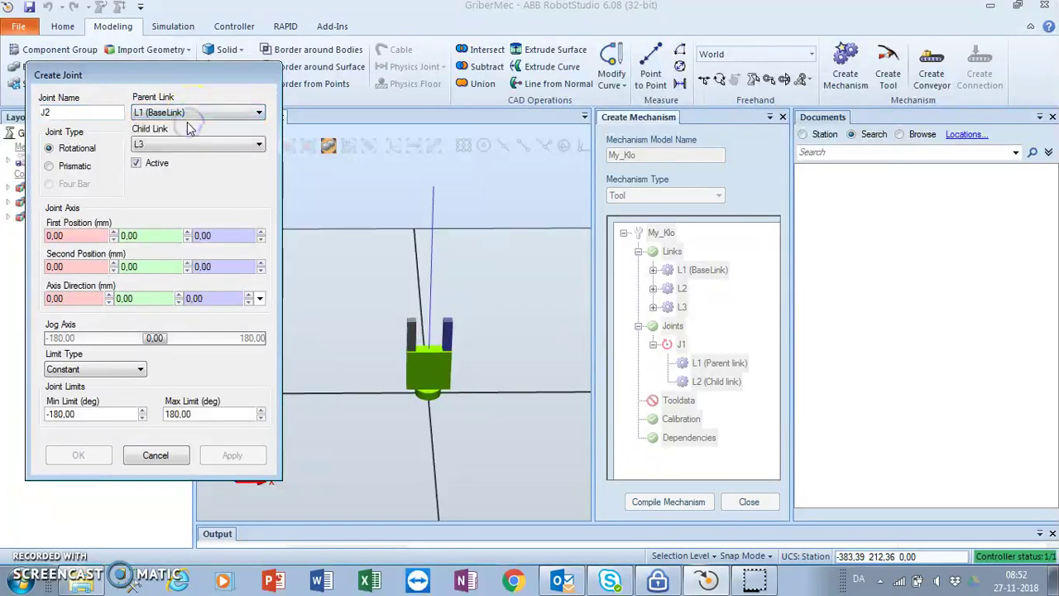
{"action": "left_click", "coordinate": [191, 151]}
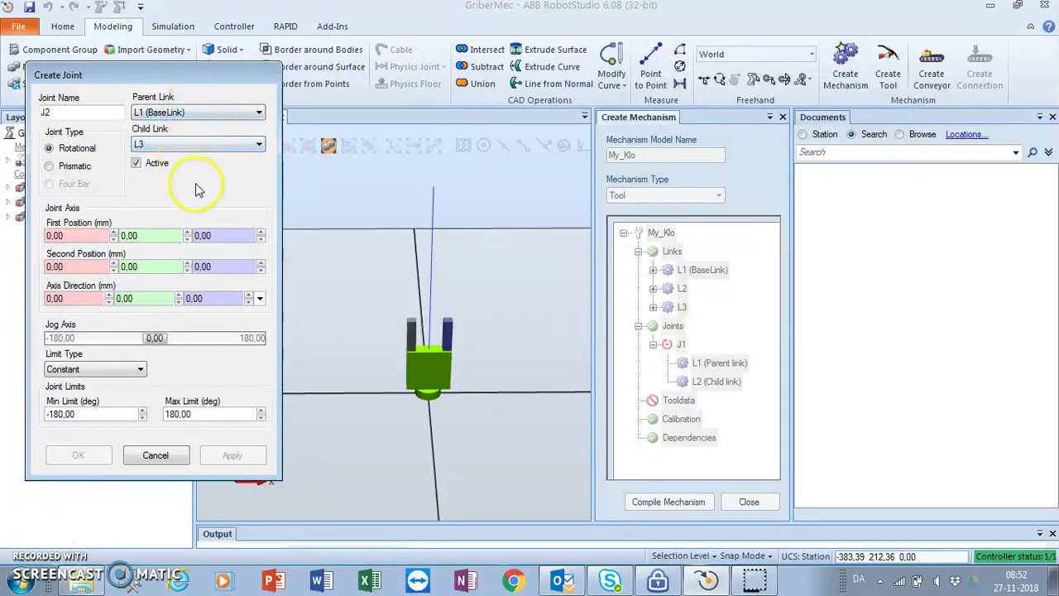
{"action": "left_click", "coordinate": [48, 166]}
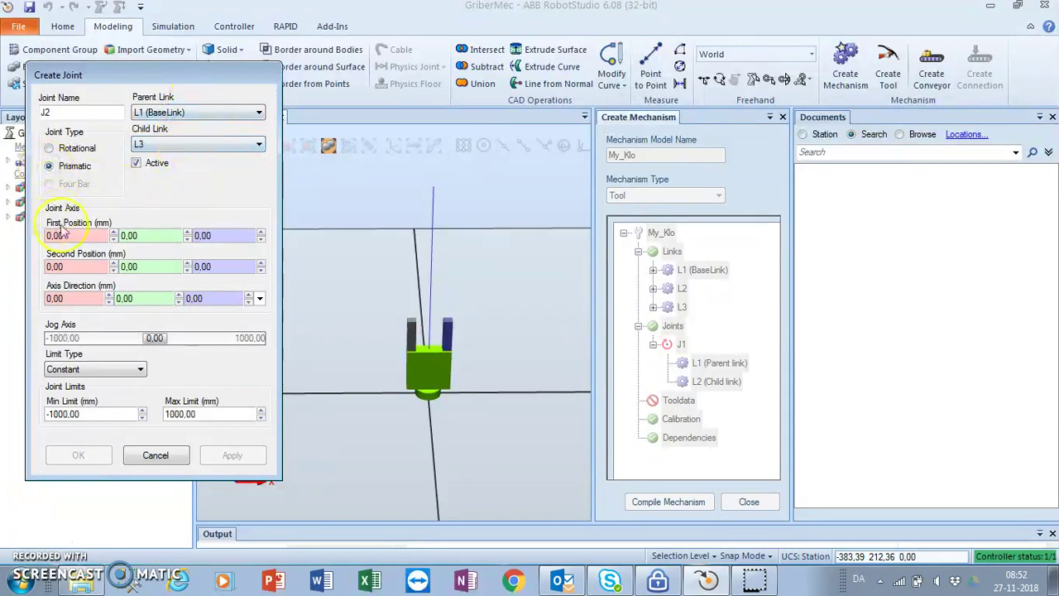
- Set joint J2's limits to a minimum of 0 mm and a maximum of 20 mm
{"action": "left_click", "coordinate": [86, 413]}
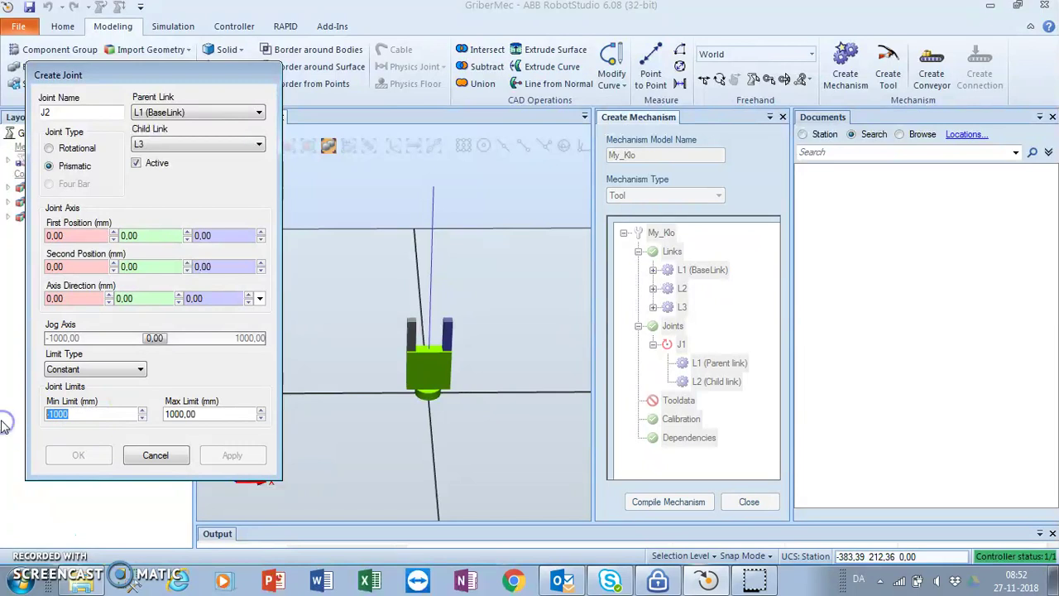
{"action": "type", "text": "0"}
{"action": "left_click", "coordinate": [191, 414]}
{"action": "type", "text": "2"}
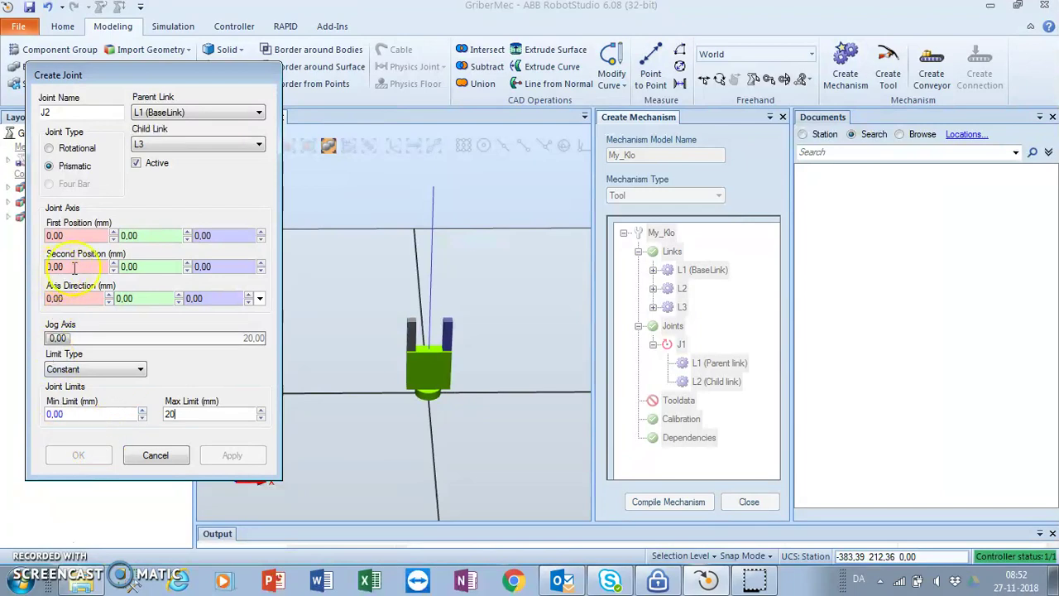
- Try joint J2's axis with a second position X value of 1 mm and jog it to check the direction
{"action": "left_click", "coordinate": [50, 266]}
{"action": "type", "text": "1"}
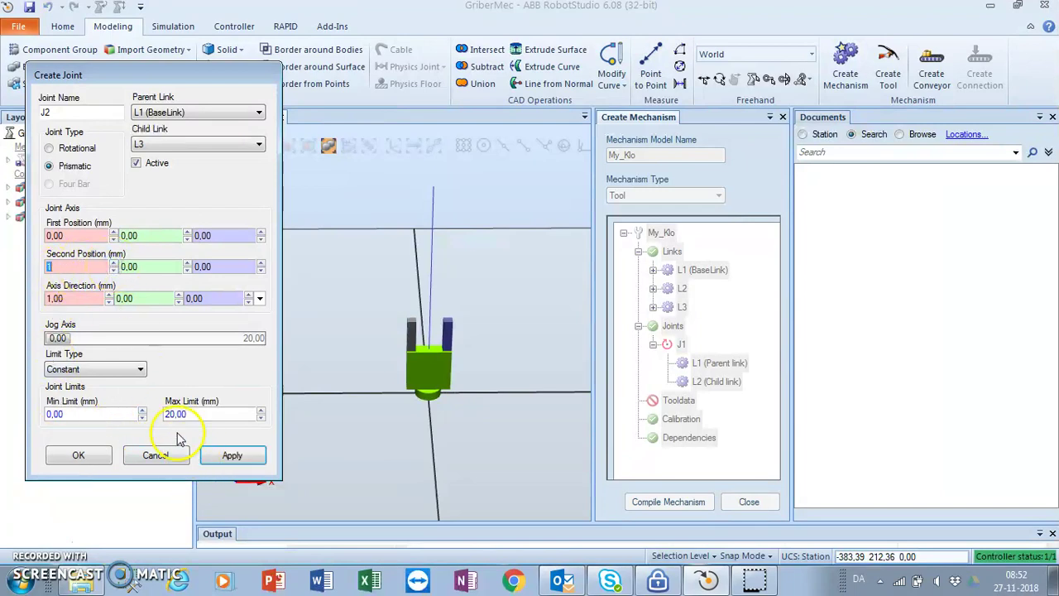
{"action": "left_click_drag", "start_coordinate": [56, 337], "coordinate": [28, 338]}
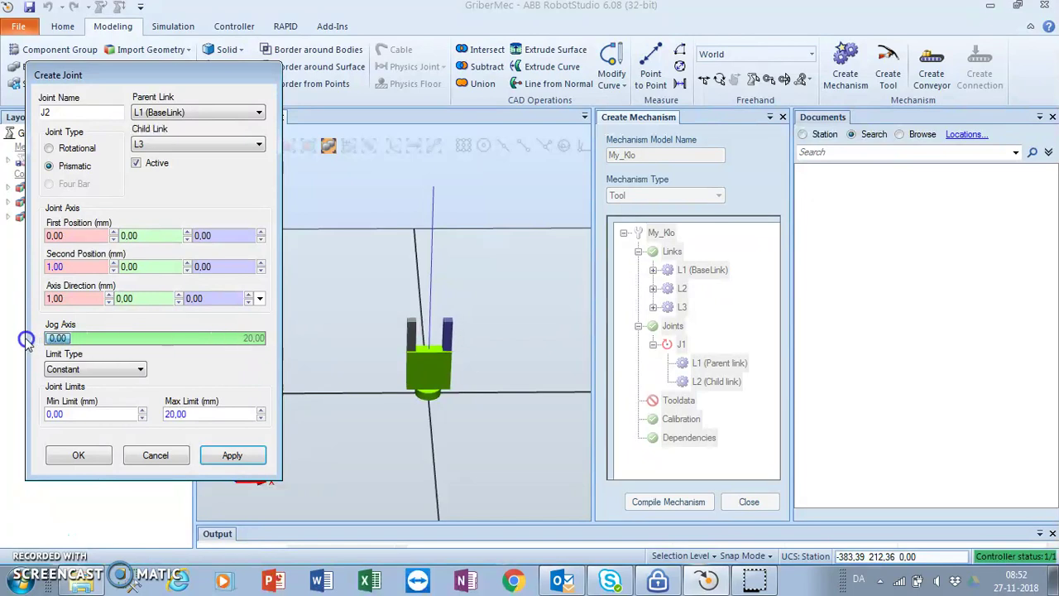
- Reverse joint J2's axis with a second position X value of -1 mm, test it by jogging, apply it and finish adding joints
{"action": "left_click", "coordinate": [48, 266]}
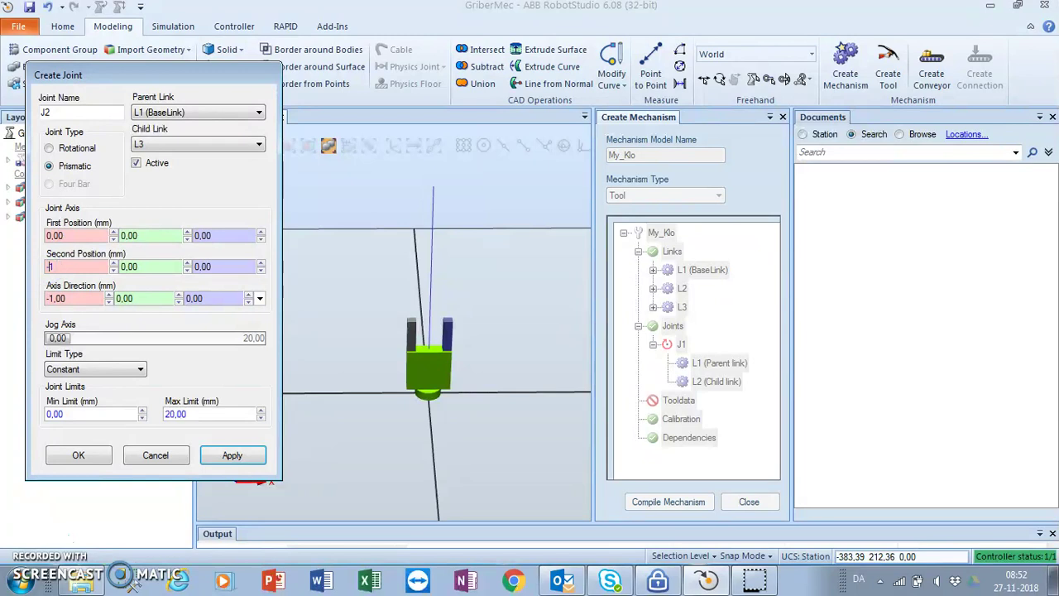
{"action": "type", "text": "-1"}
{"action": "left_click_drag", "start_coordinate": [95, 339], "coordinate": [48, 348]}
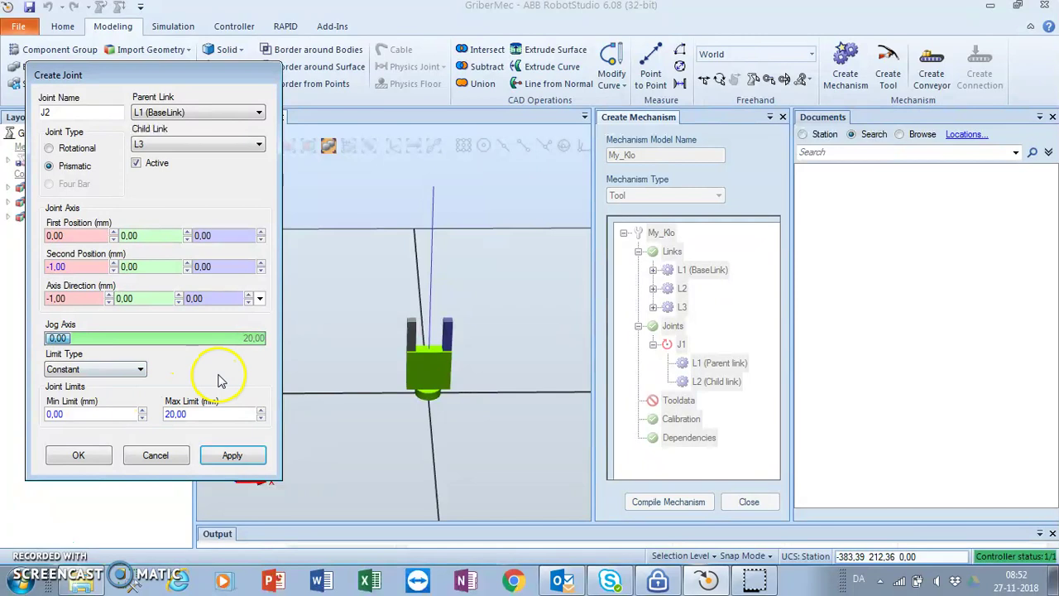
{"action": "left_click", "coordinate": [234, 458]}
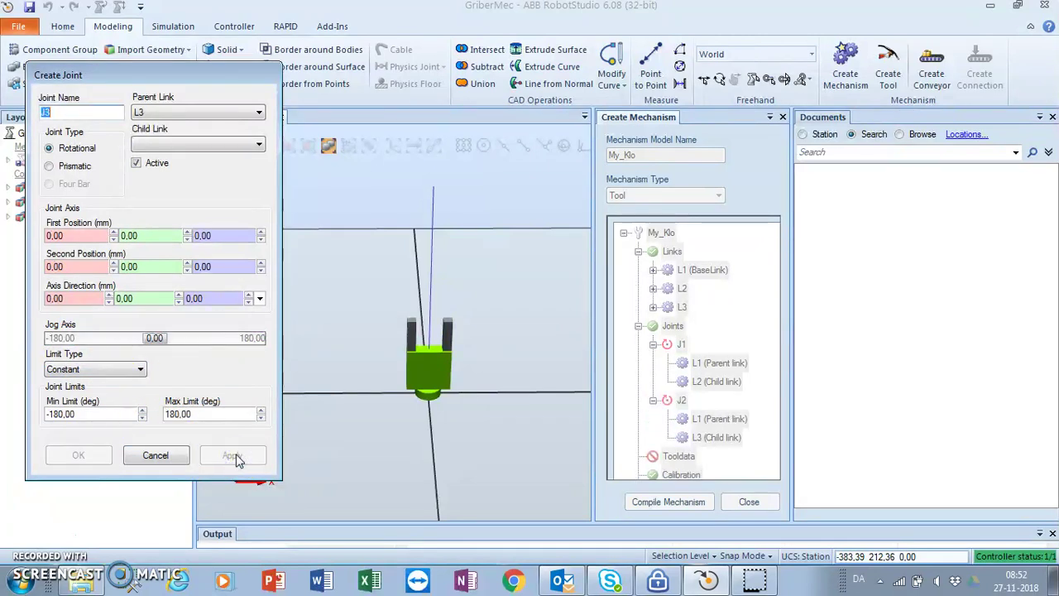
{"action": "left_click", "coordinate": [154, 456]}
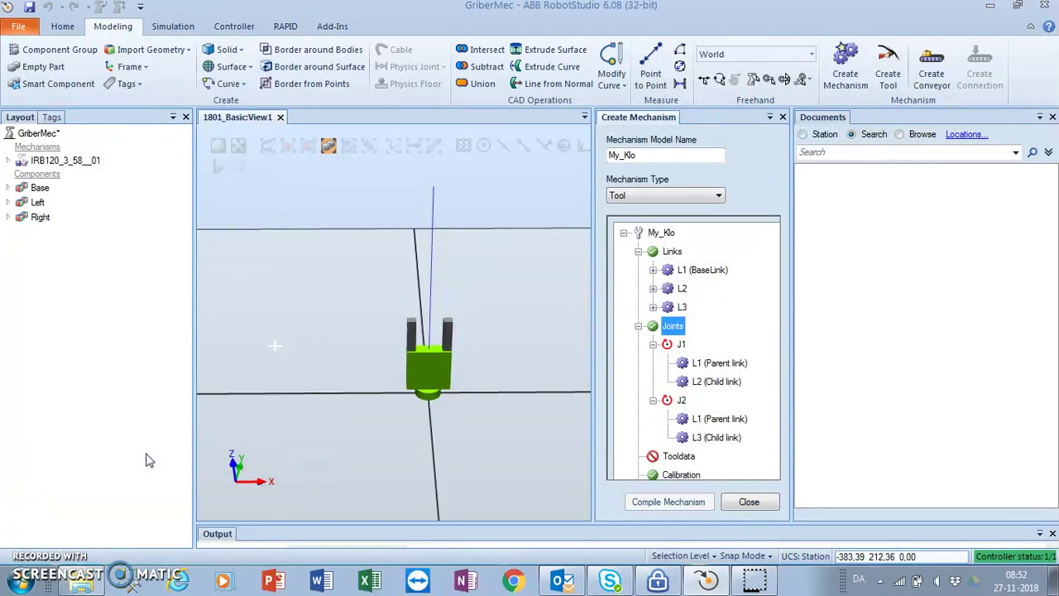
- Collapse the J1, J2, Joints and Links nodes in the My_Klo mechanism tree
{"action": "left_click", "coordinate": [654, 349]}
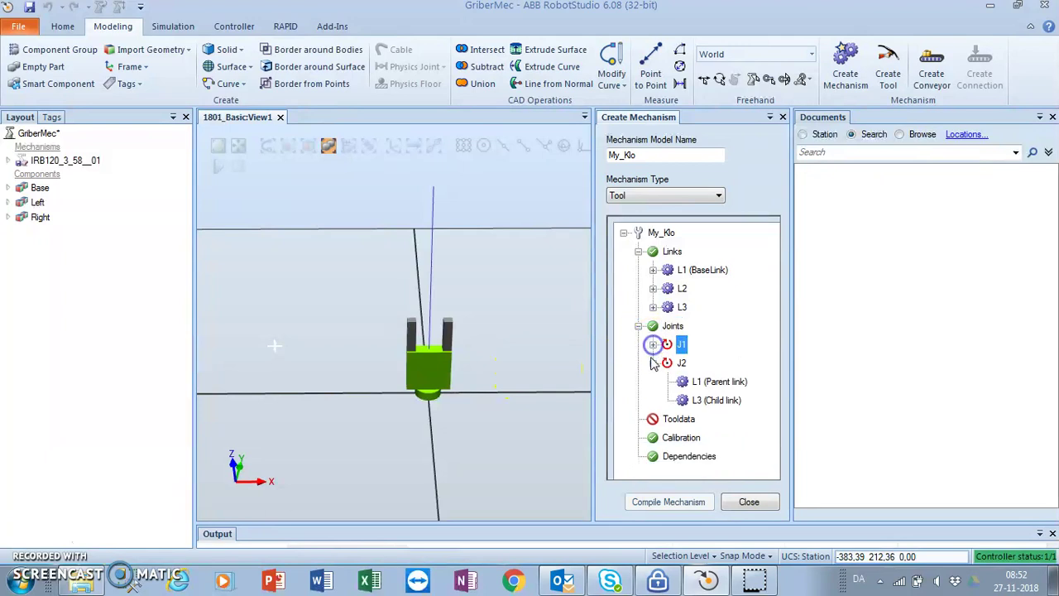
{"action": "left_click", "coordinate": [654, 363]}
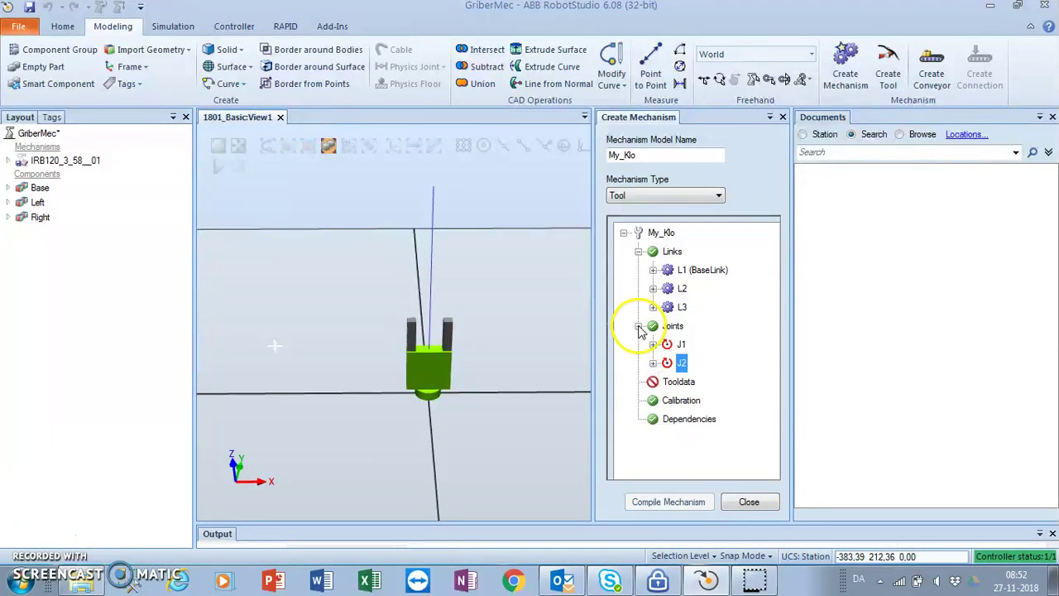
{"action": "left_click", "coordinate": [640, 326]}
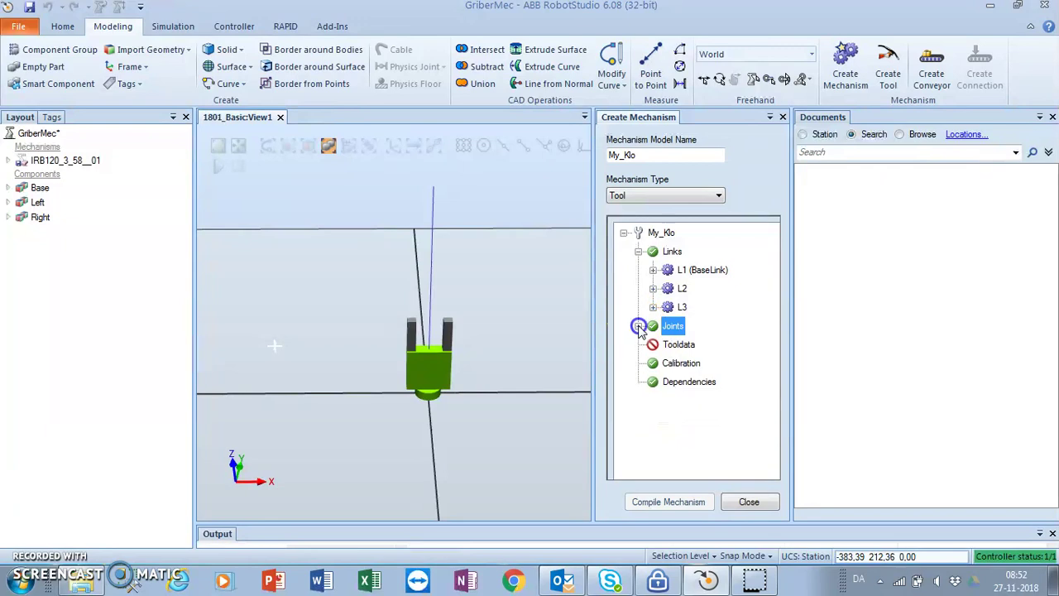
{"action": "left_click", "coordinate": [639, 251]}
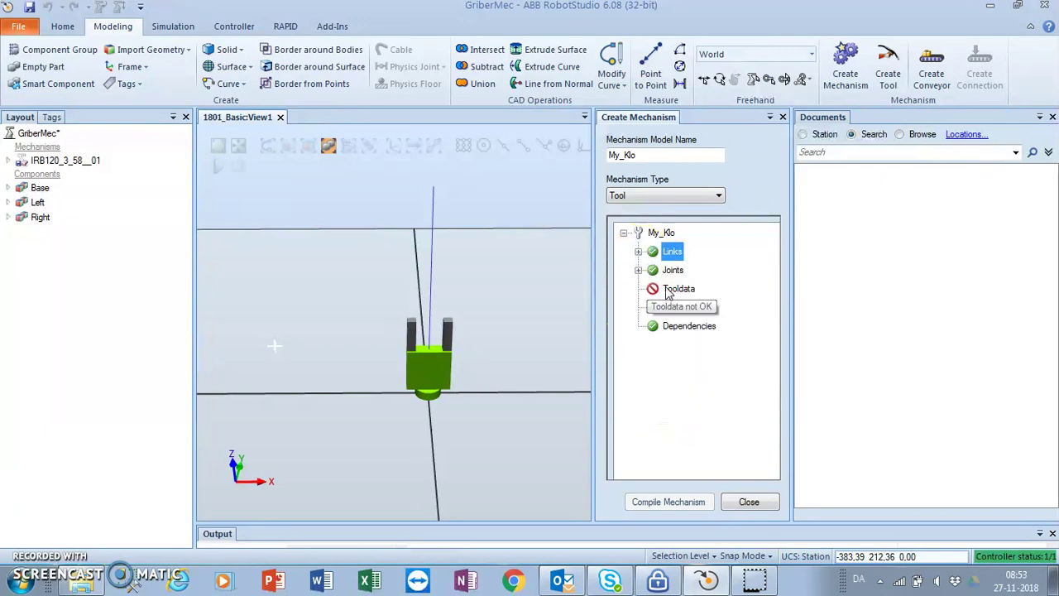
{"action": "left_click", "coordinate": [503, 410]}
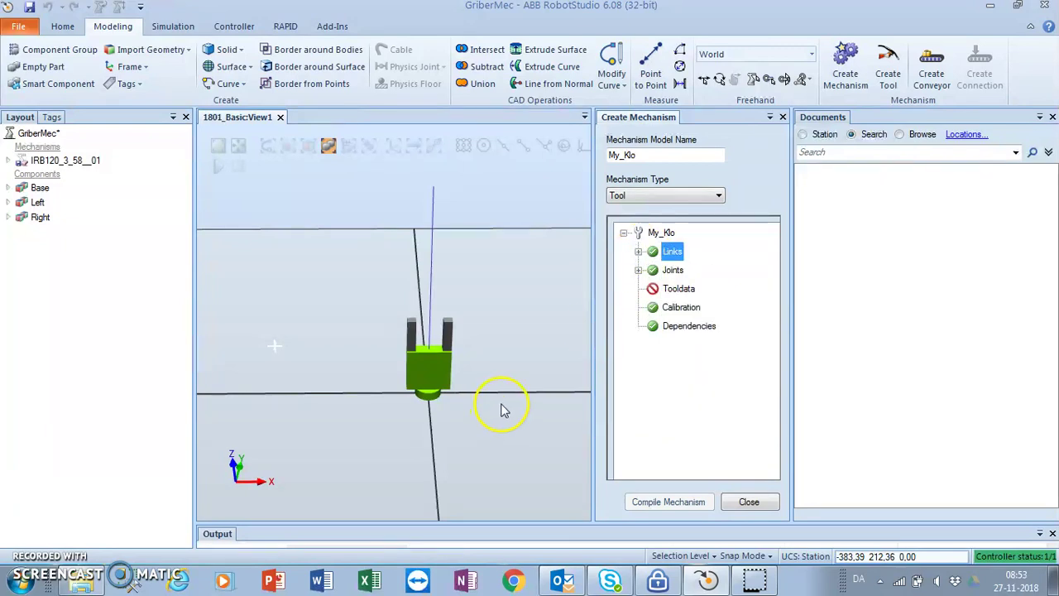
{"action": "left_click", "coordinate": [442, 418]}
- Start creating the tooldata My_Klo_1 and assign it to link L1 (BaseLink)
{"action": "left_click", "coordinate": [653, 287]}
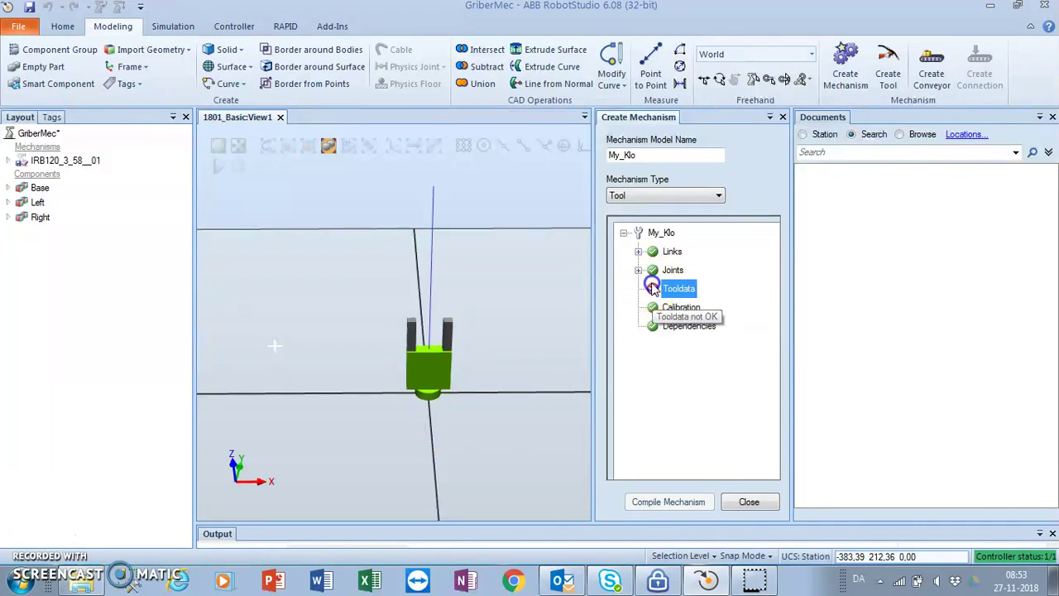
{"action": "double_click", "coordinate": [652, 287]}
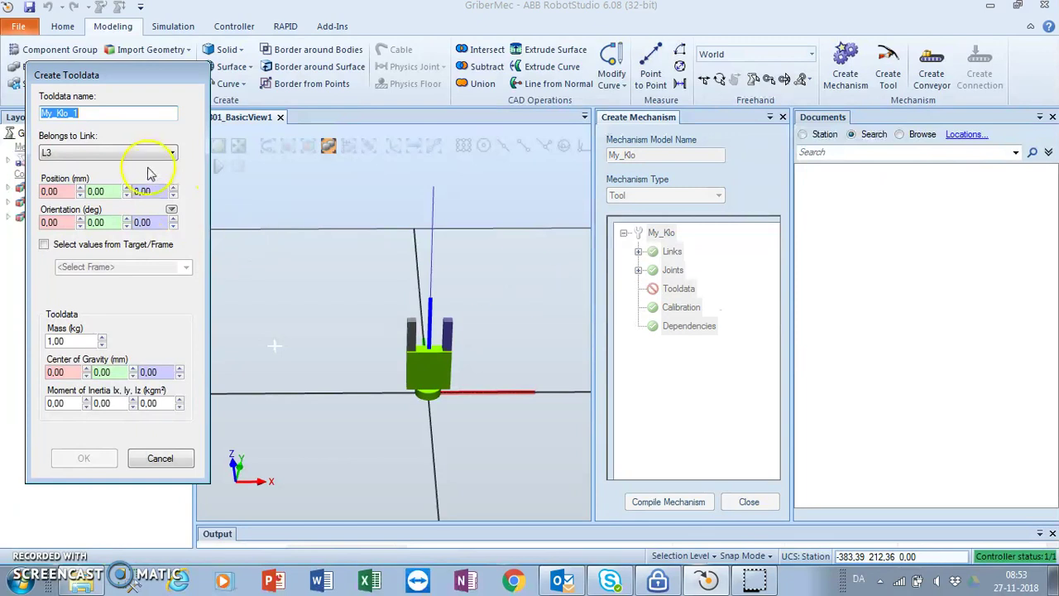
{"action": "left_click_drag", "start_coordinate": [131, 73], "coordinate": [112, 71]}
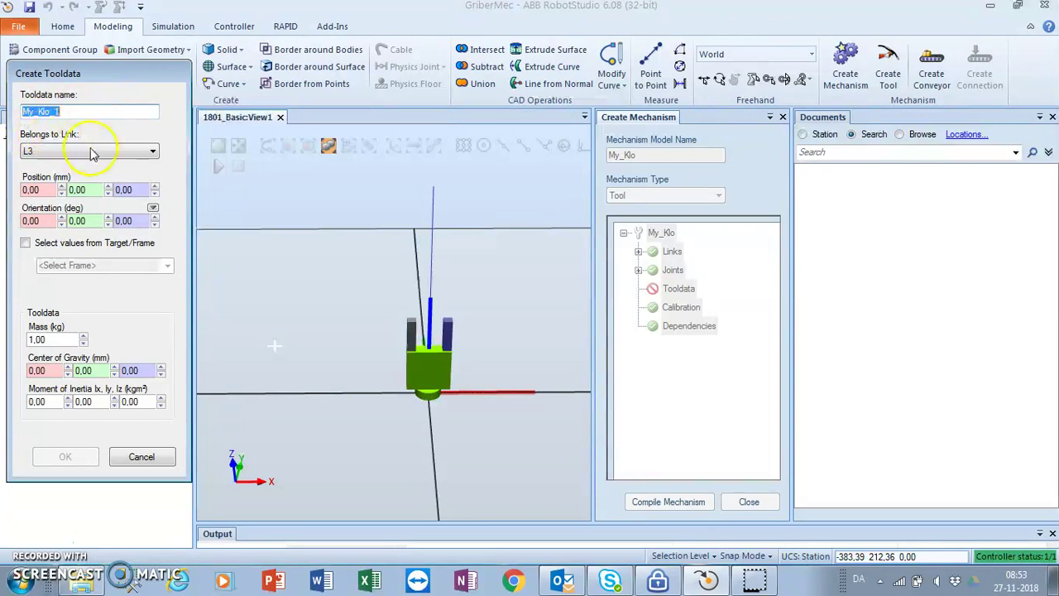
{"action": "left_click", "coordinate": [124, 150]}
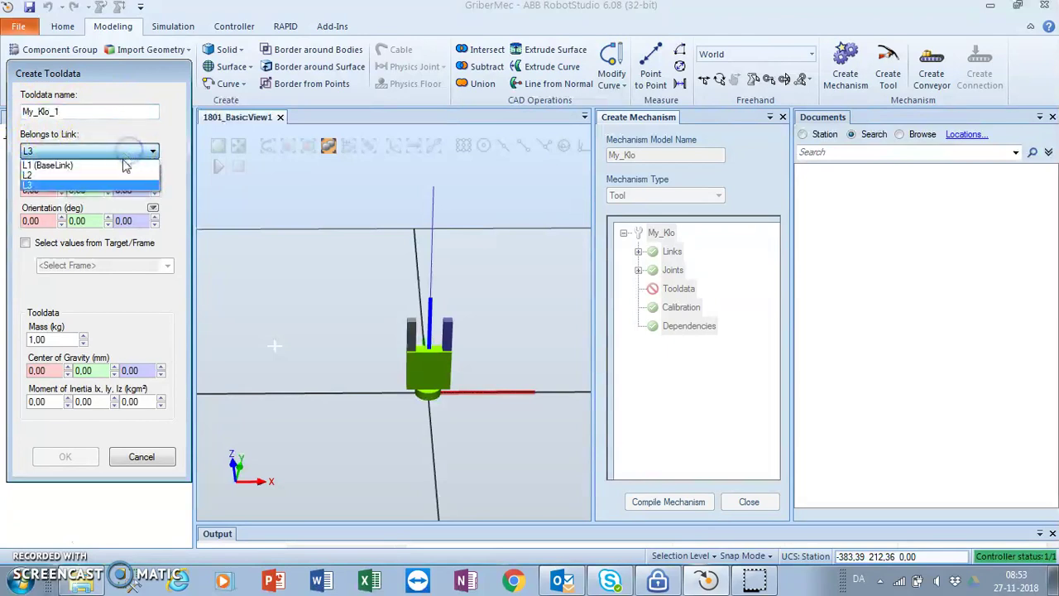
{"action": "left_click", "coordinate": [121, 166]}
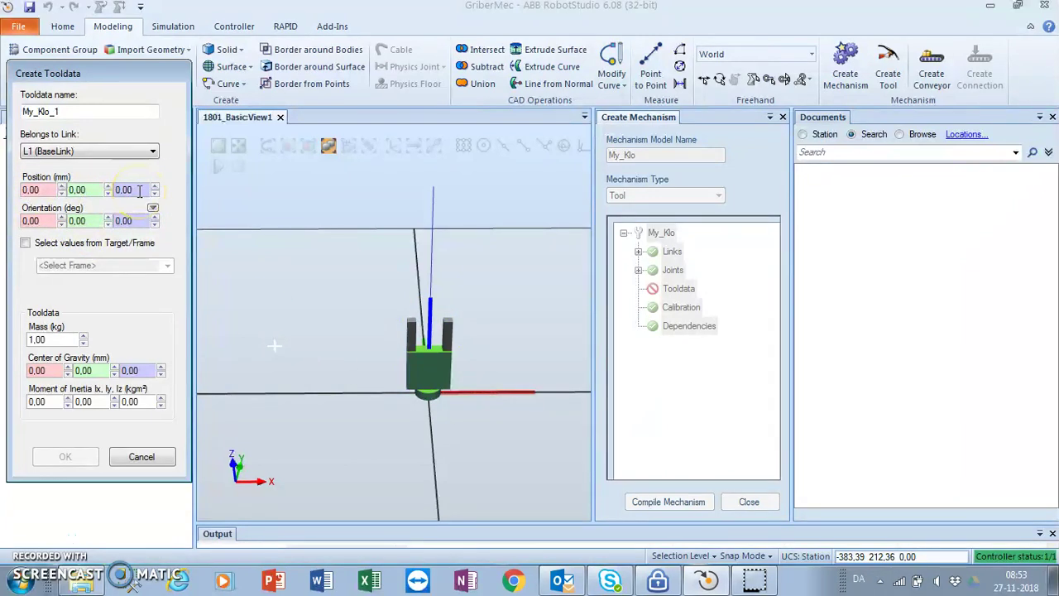
- Set the tooldata's Z position to 175 mm so that its frame sits between the gripper fingers
{"action": "type", "text": "100"}
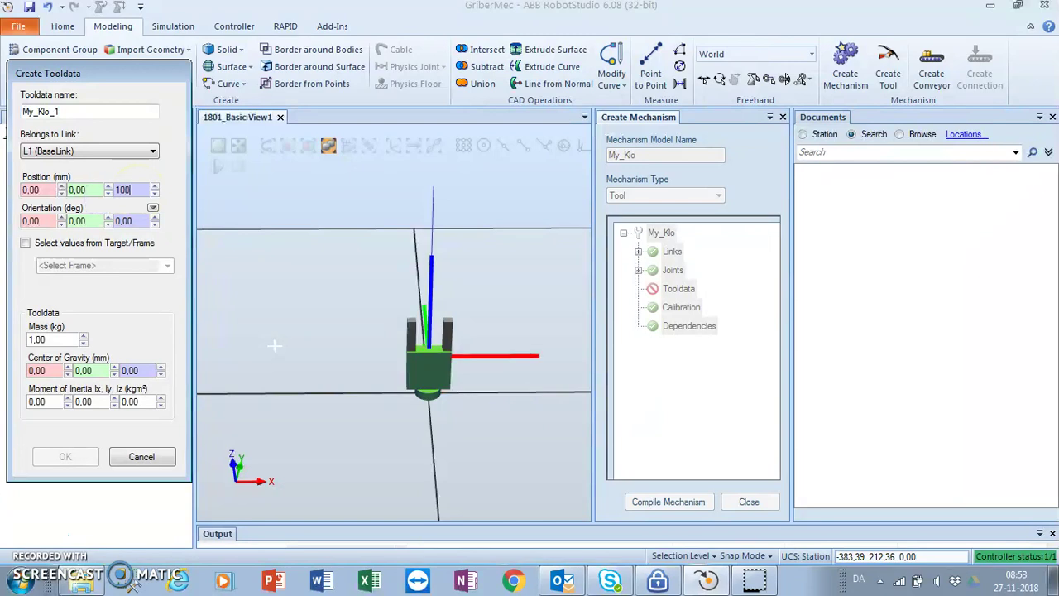
{"action": "key", "text": "BackSpace"}
{"action": "key", "text": "BackSpace"}
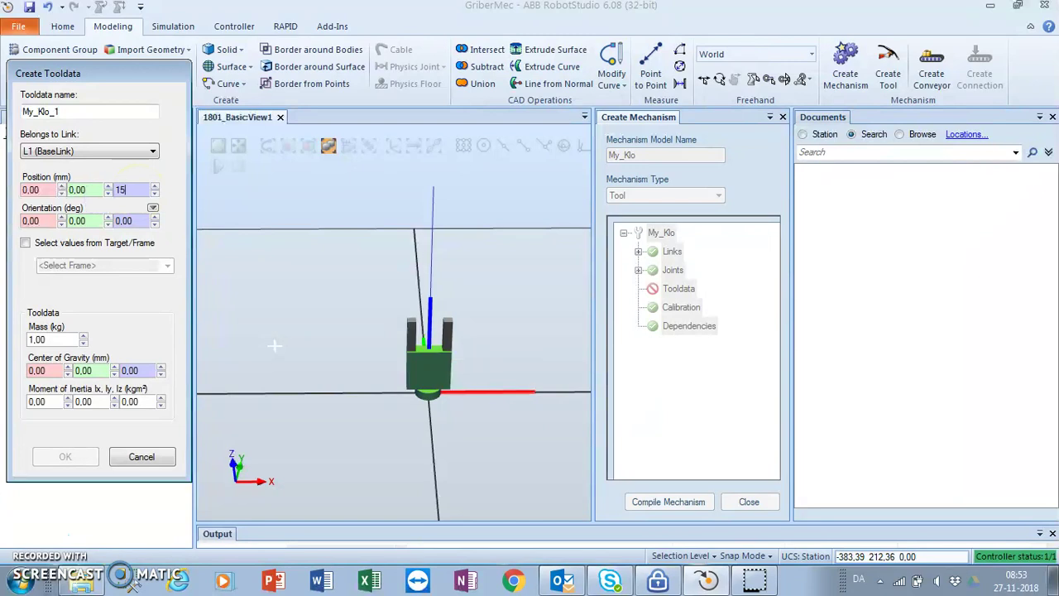
{"action": "type", "text": "50"}
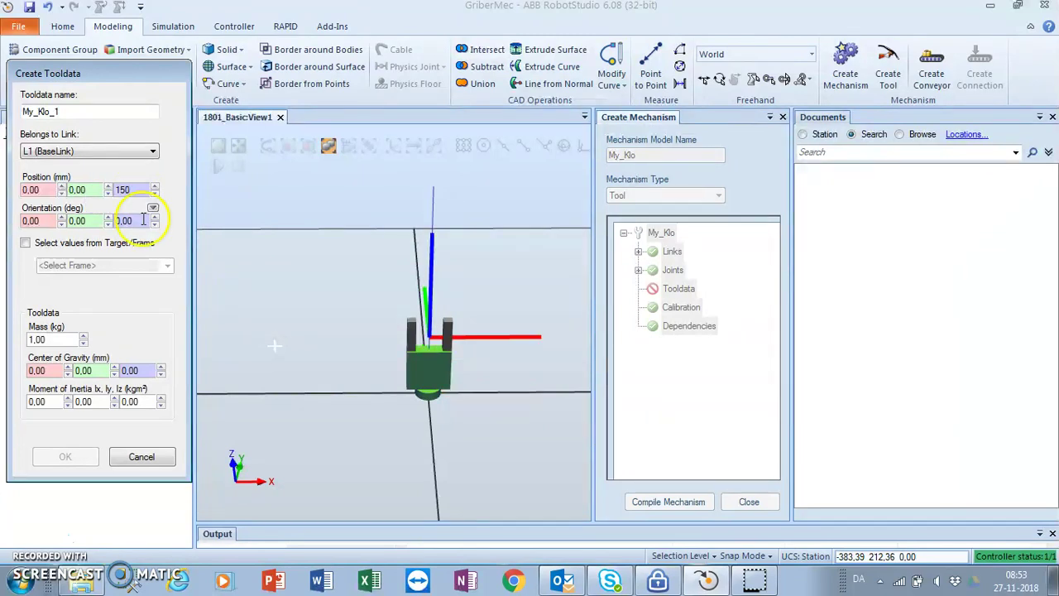
{"action": "left_click_drag", "start_coordinate": [379, 401], "coordinate": [416, 292], "text": "ctrl+shift"}
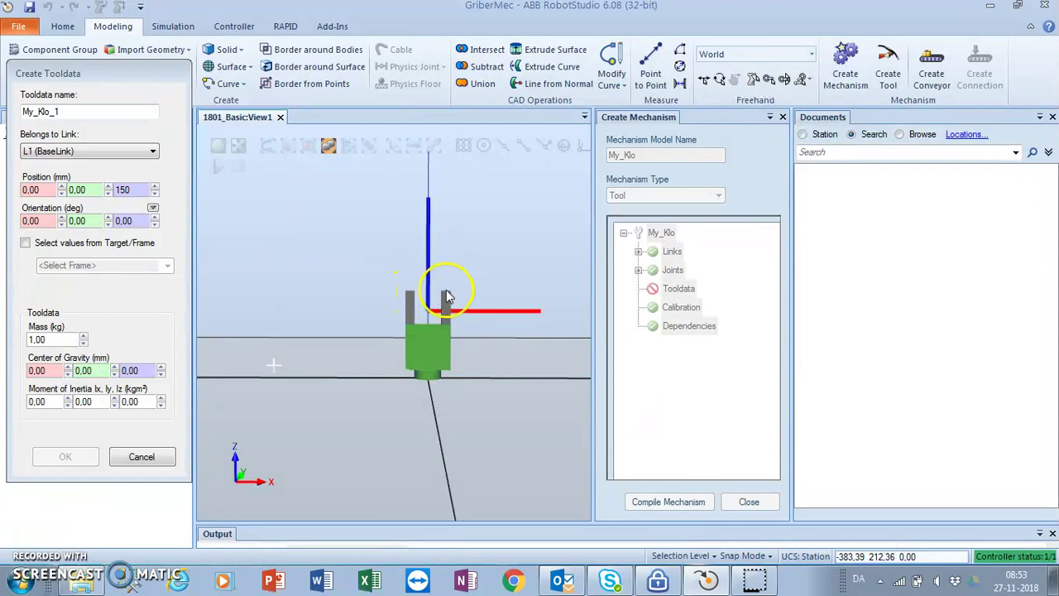
{"action": "left_click", "coordinate": [155, 186]}
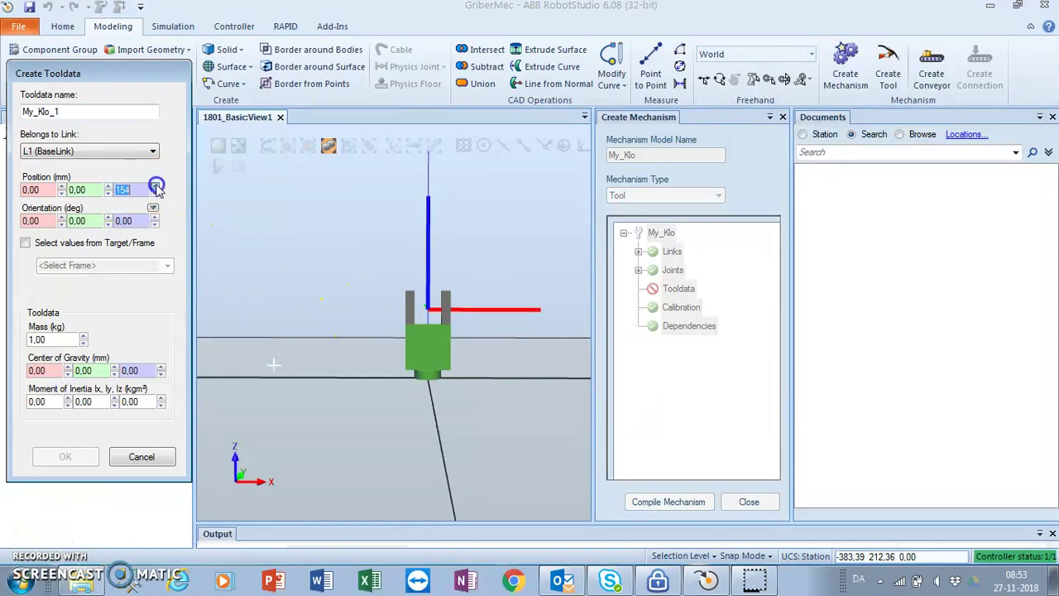
{"action": "left_click", "coordinate": [154, 186]}
{"action": "left_click", "coordinate": [154, 186]}
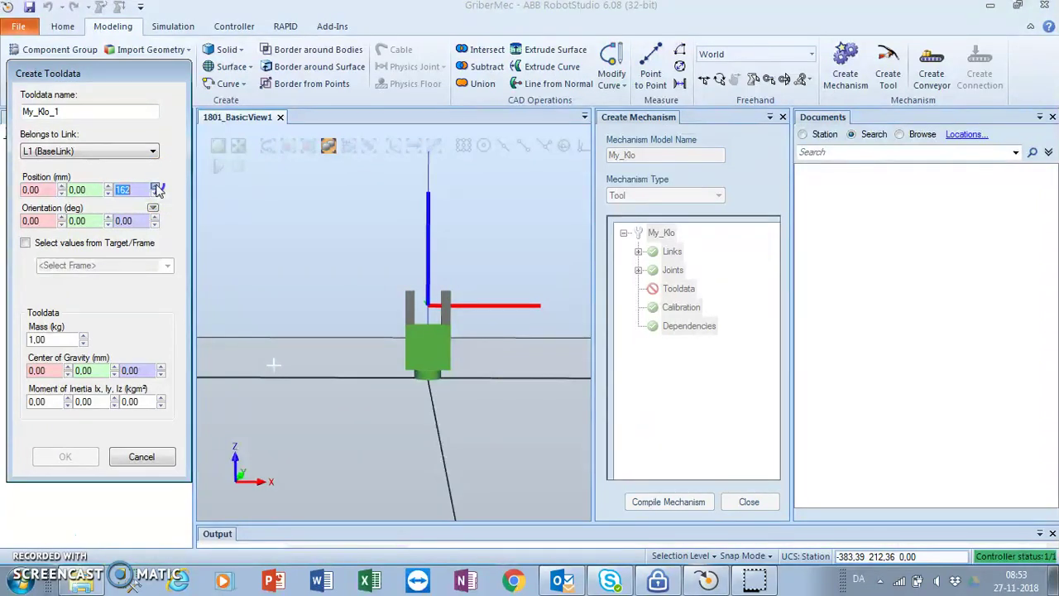
{"action": "left_click", "coordinate": [155, 187]}
{"action": "left_click", "coordinate": [155, 186]}
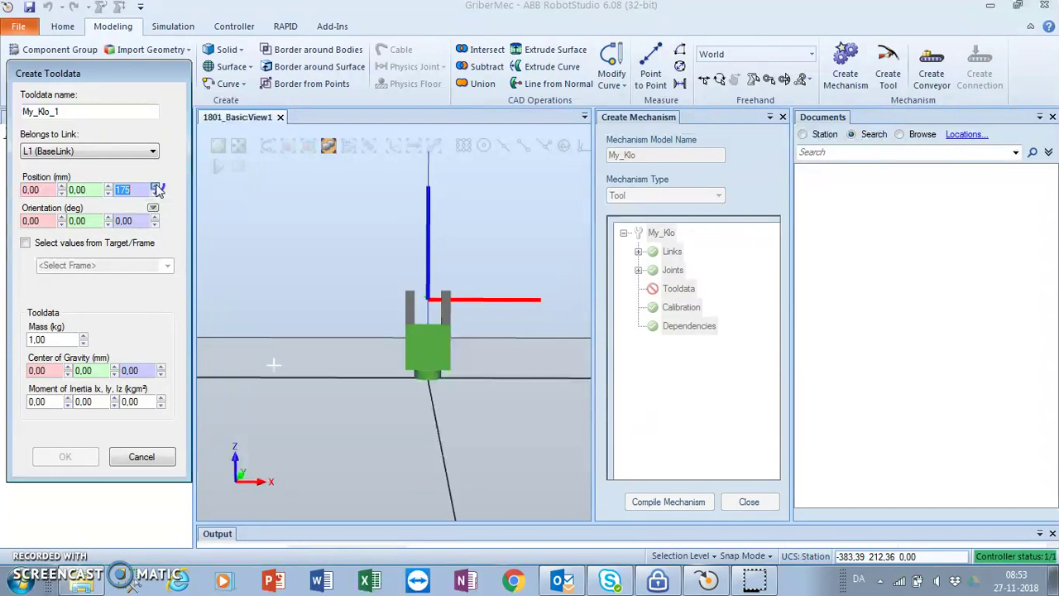
- Raise the tooldata's Z position to 192 mm, near the tips of the gripper fingers
{"action": "left_click", "coordinate": [155, 186]}
{"action": "left_click", "coordinate": [155, 187]}
{"action": "left_click", "coordinate": [154, 186]}
{"action": "left_click", "coordinate": [155, 186]}
{"action": "left_click", "coordinate": [155, 187]}
{"action": "left_click", "coordinate": [155, 187]}
{"action": "left_click", "coordinate": [155, 186]}
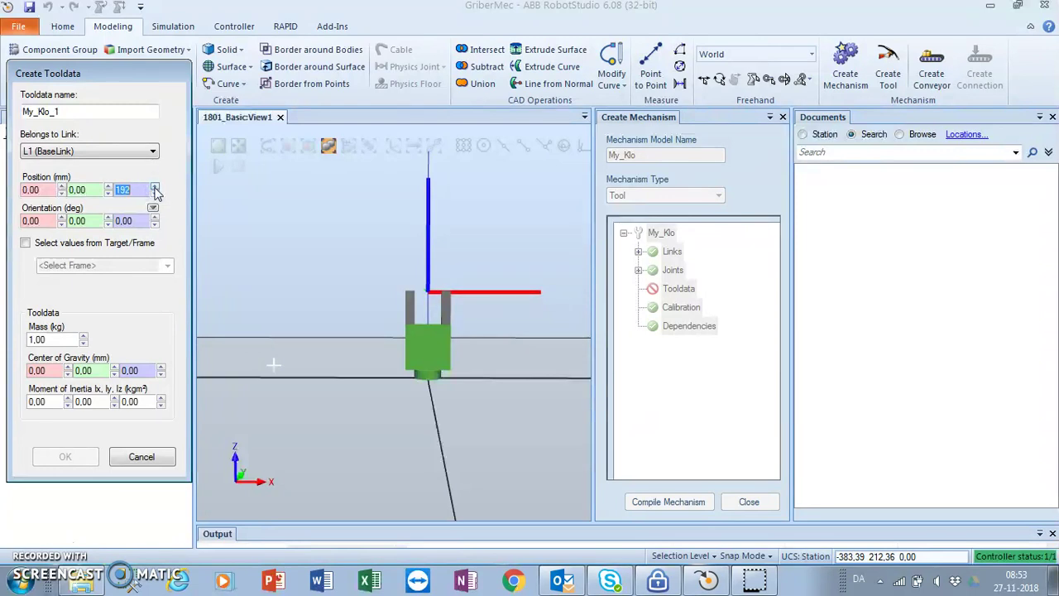
{"action": "mouse_move", "coordinate": [366, 374]}
{"action": "left_mouse_down", "text": "ctrl+shift"}
{"action": "mouse_move", "coordinate": [488, 417]}
{"action": "mouse_move", "coordinate": [348, 381]}
{"action": "mouse_move", "coordinate": [366, 347]}
{"action": "mouse_move", "coordinate": [359, 357]}
{"action": "left_mouse_up", "text": "ctrl+shift"}
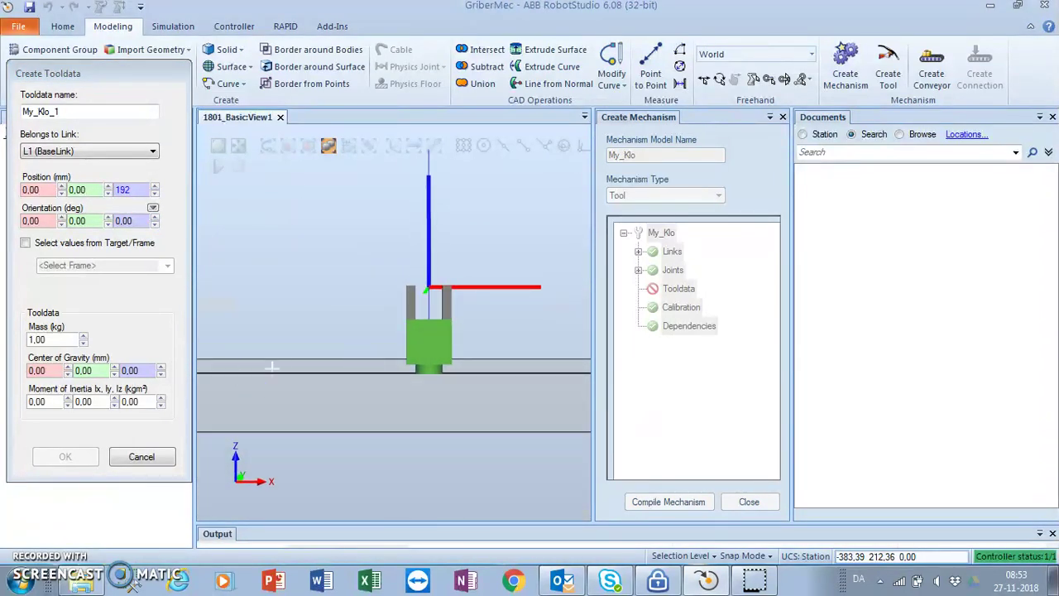
- Set the tooldata's center of gravity to 1, 1, 1 mm and create the tooldata
{"action": "left_click", "coordinate": [43, 370]}
{"action": "double_click", "coordinate": [43, 370]}
{"action": "type", "text": "1"}
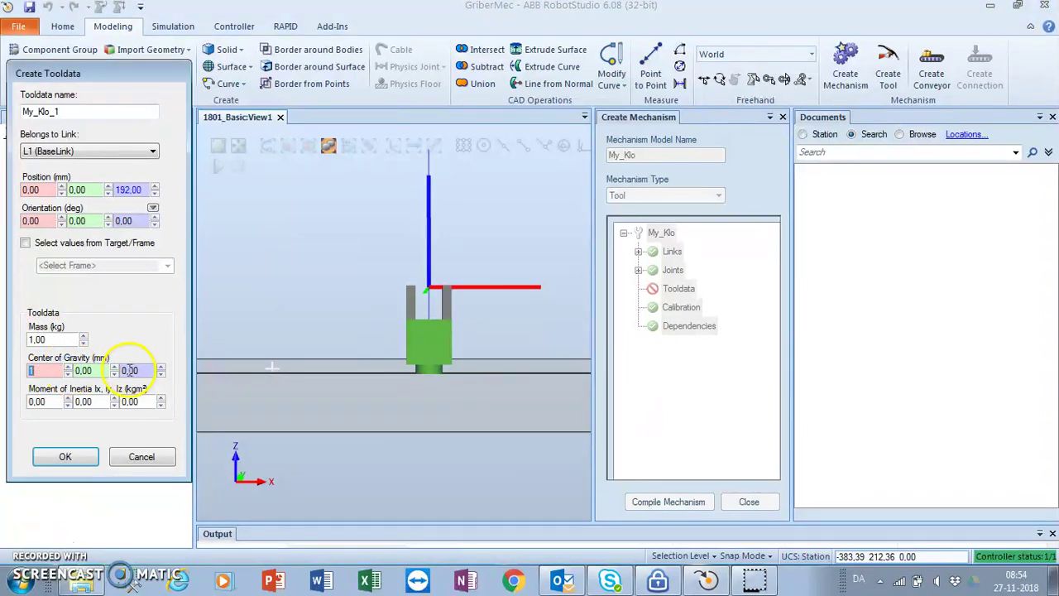
{"action": "key", "text": "Tab"}
{"action": "type", "text": "1"}
{"action": "key", "text": "Tab"}
{"action": "type", "text": "1"}
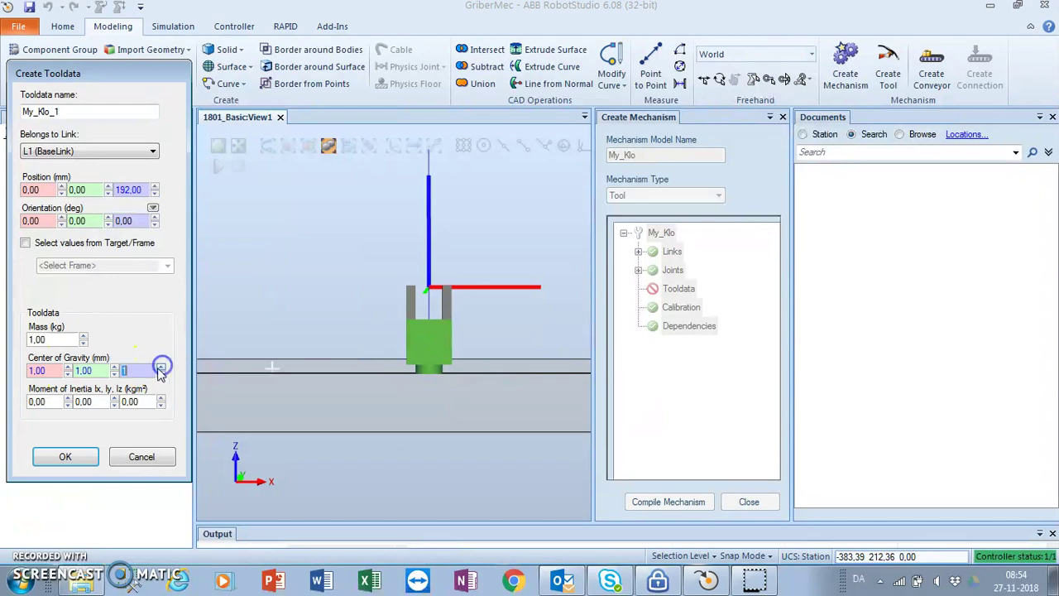
{"action": "left_click", "coordinate": [66, 457]}
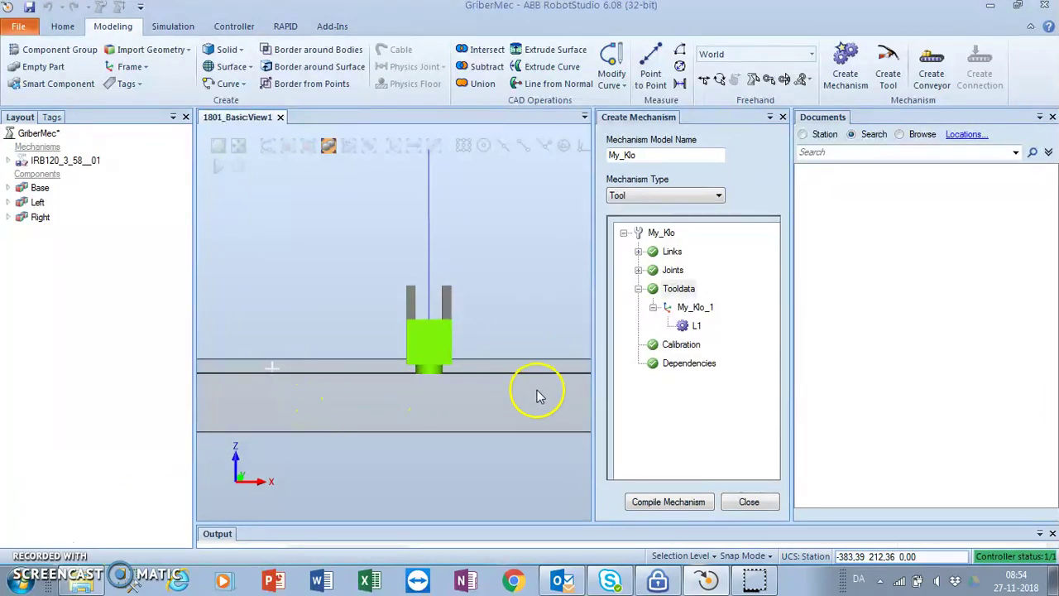
- Collapse the Tooldata node and compile the My_Klo mechanism
{"action": "left_click", "coordinate": [640, 291]}
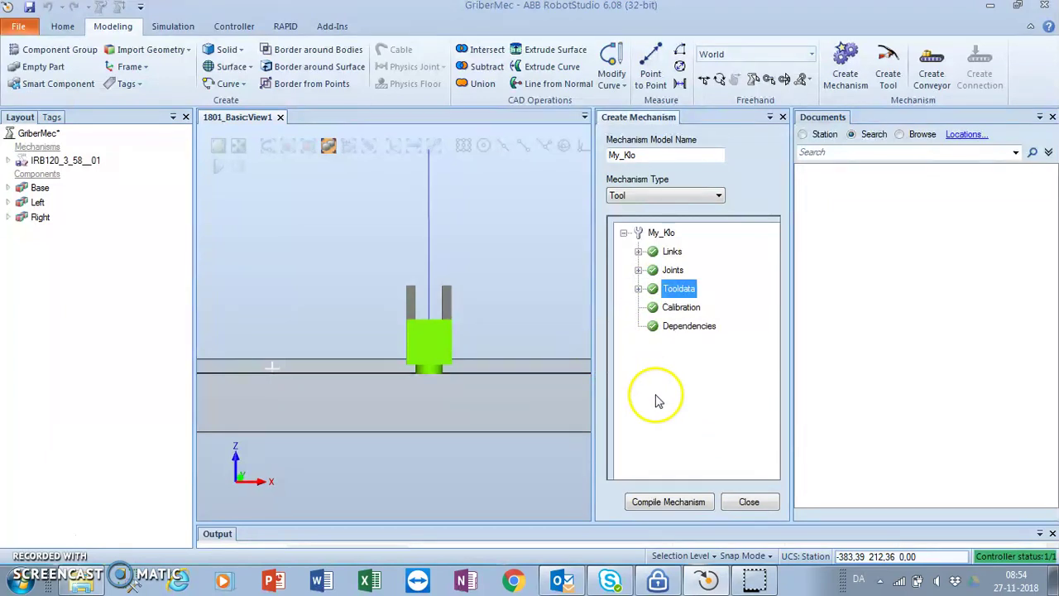
{"action": "left_click", "coordinate": [669, 502]}
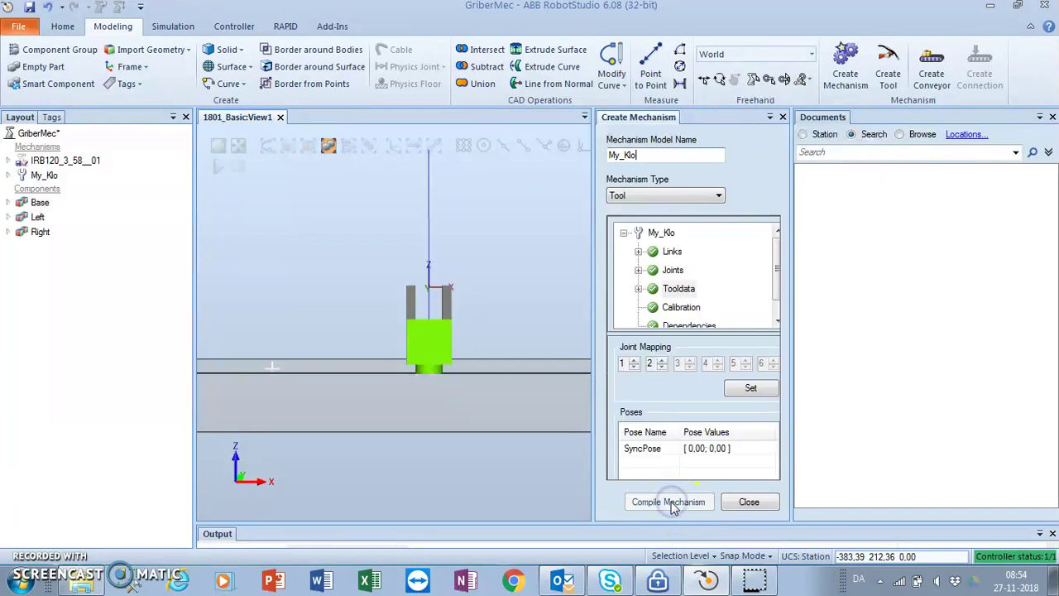
- Undock the Create Mechanism window and enlarge it until the controls for adding poses and setting transition times are accessible
{"action": "left_click", "coordinate": [622, 436]}
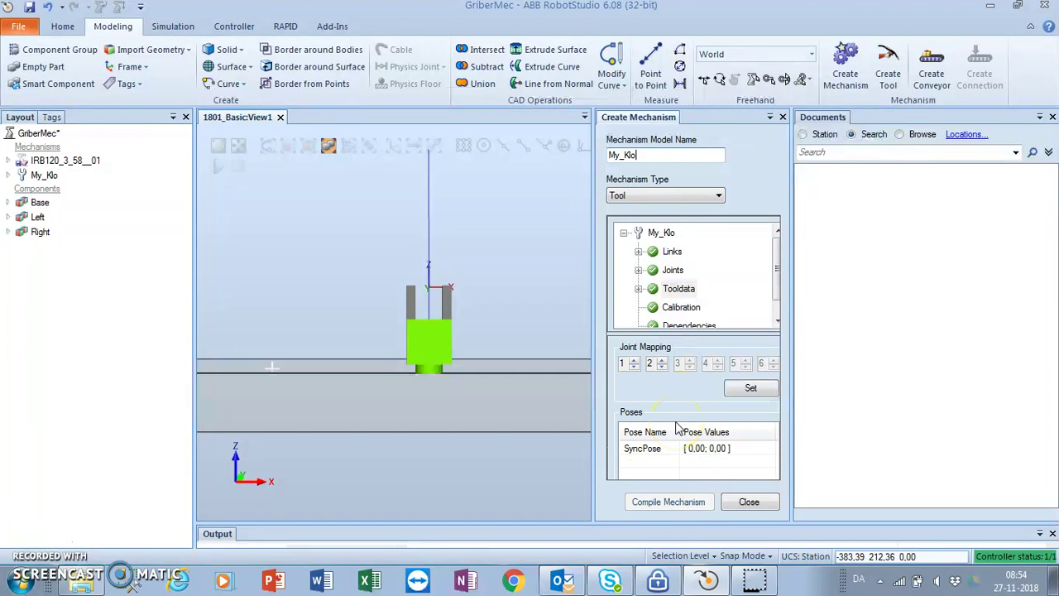
{"action": "left_click", "coordinate": [636, 460]}
{"action": "left_click", "coordinate": [657, 460]}
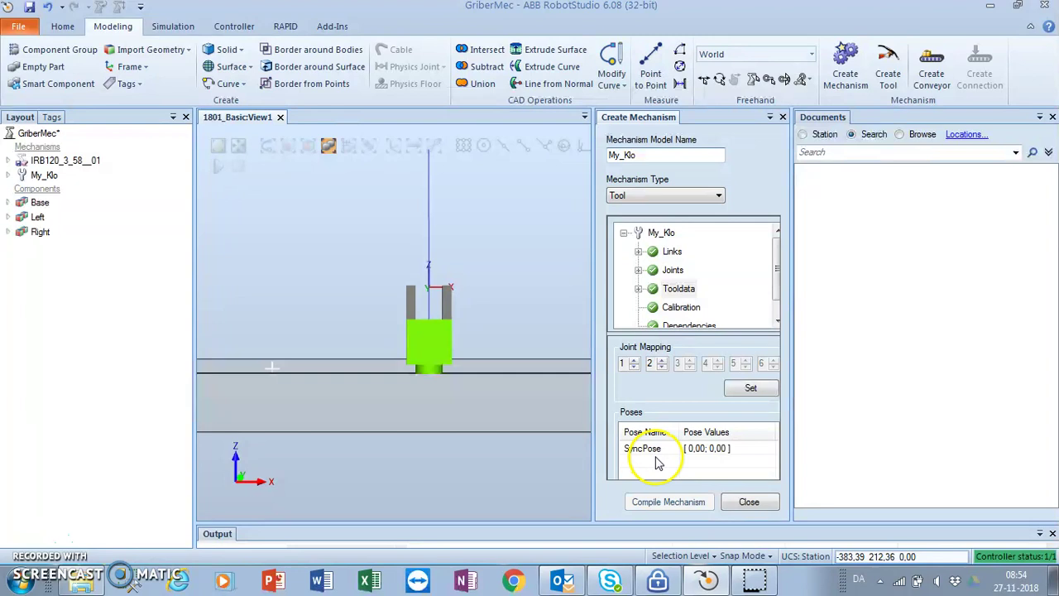
{"action": "left_click", "coordinate": [700, 471]}
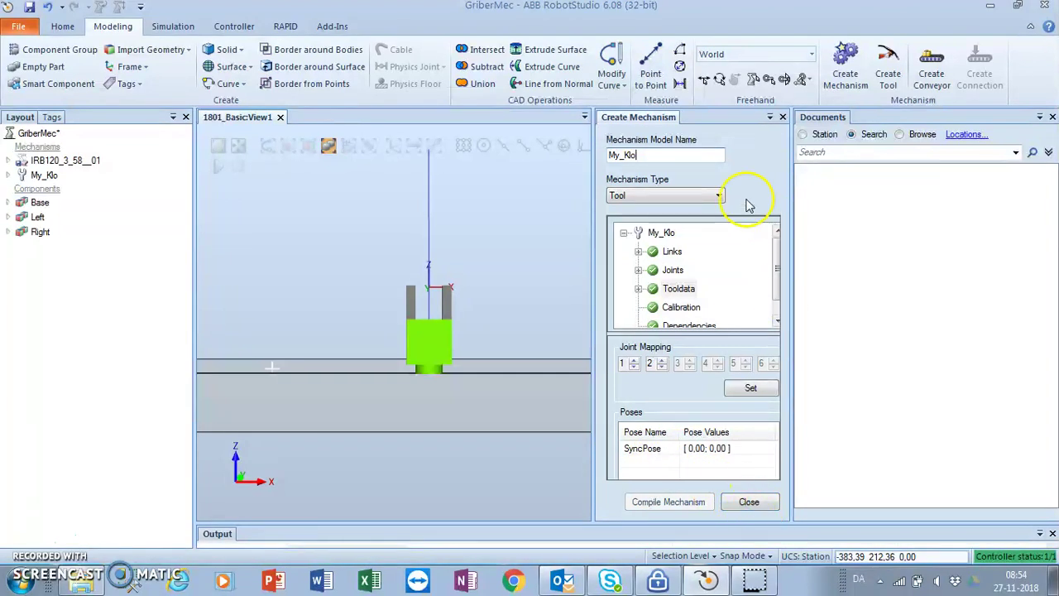
{"action": "left_click_drag", "start_coordinate": [674, 122], "coordinate": [633, 121]}
{"action": "left_click", "coordinate": [758, 282]}
{"action": "left_click_drag", "start_coordinate": [760, 284], "coordinate": [960, 579]}
{"action": "left_click_drag", "start_coordinate": [815, 12], "coordinate": [878, 14]}
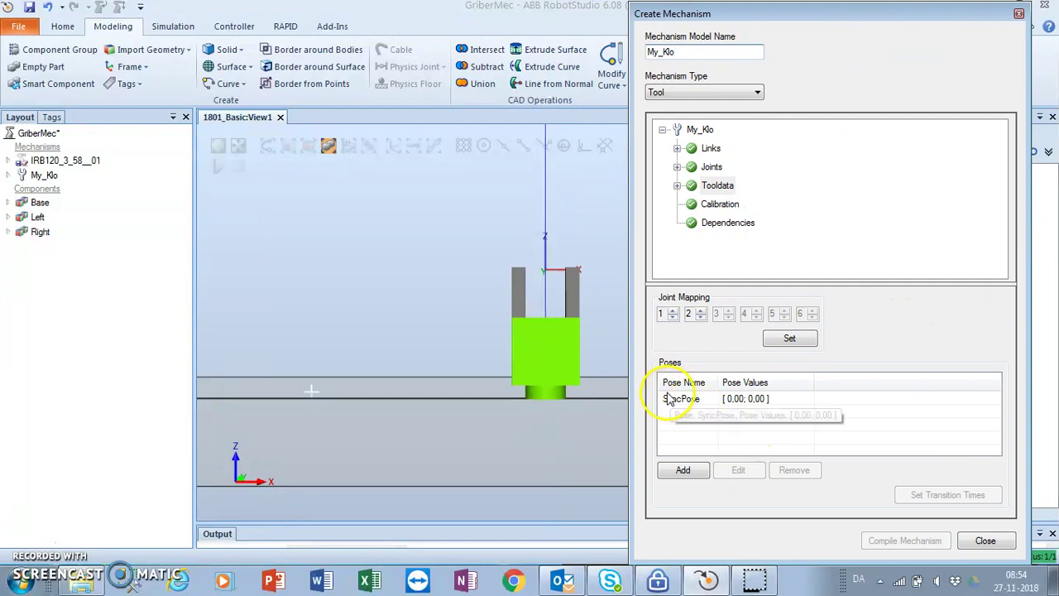
- Add a pose named GriberÅben with both joint values at 0, trying out the first joint's travel beforehand
{"action": "left_click", "coordinate": [680, 471]}
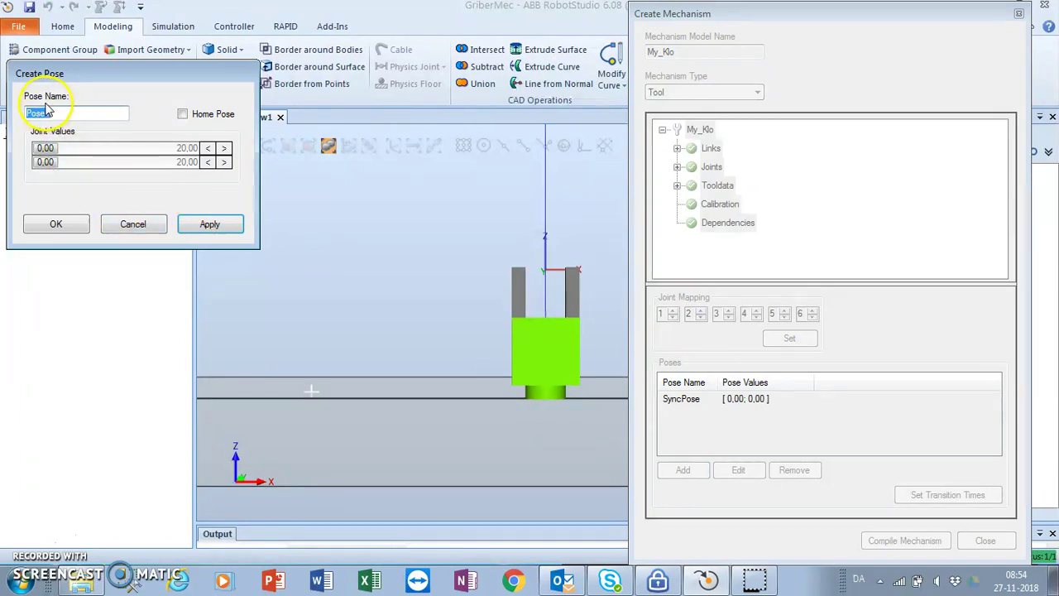
{"action": "left_click_drag", "start_coordinate": [42, 149], "coordinate": [257, 165]}
{"action": "left_click_drag", "start_coordinate": [183, 149], "coordinate": [36, 148]}
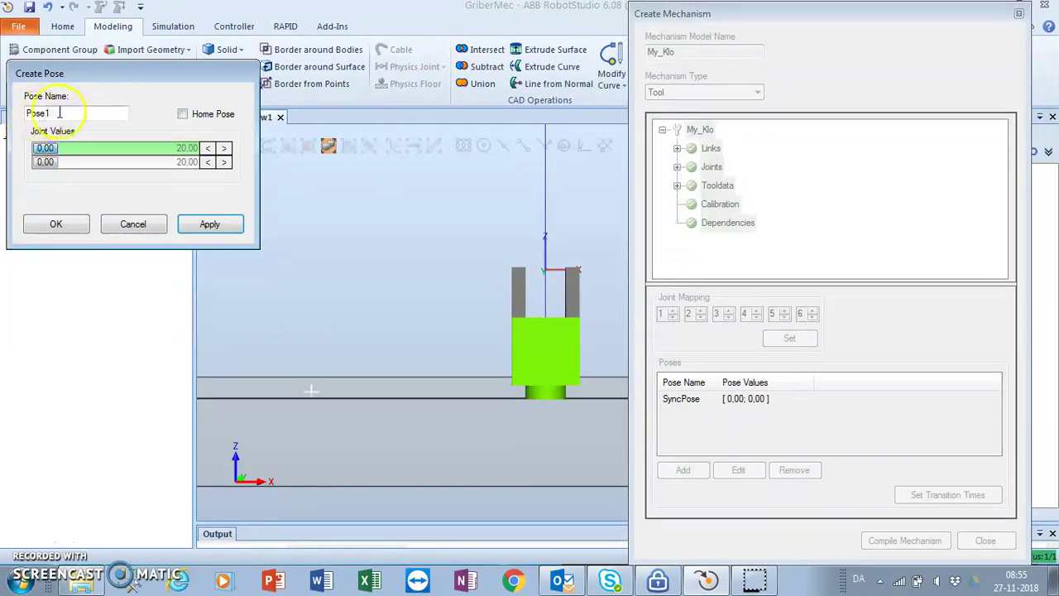
{"action": "left_click_drag", "start_coordinate": [61, 112], "coordinate": [12, 111]}
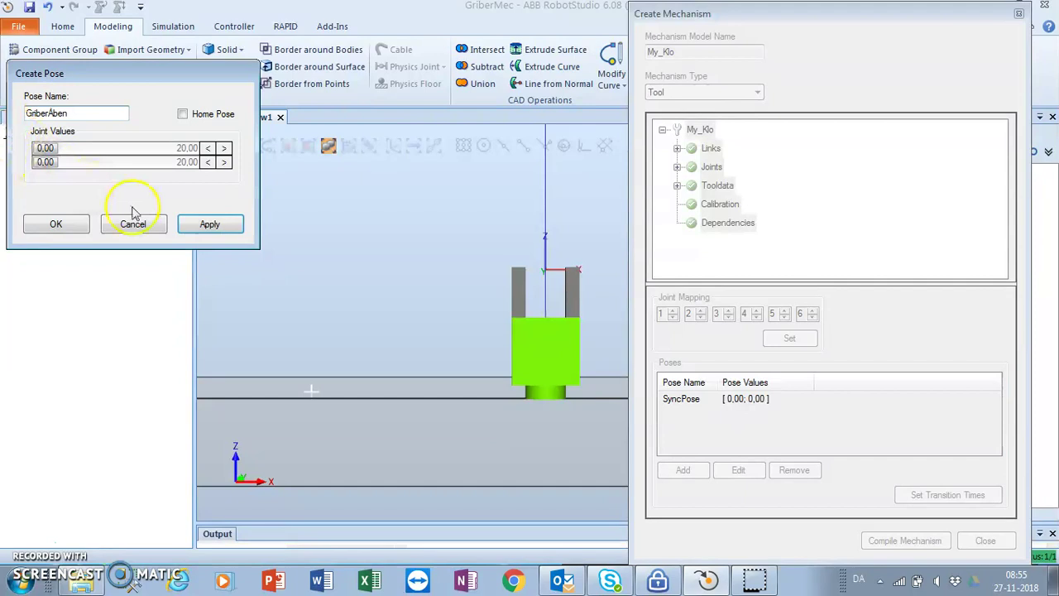
{"action": "left_click", "coordinate": [211, 227]}
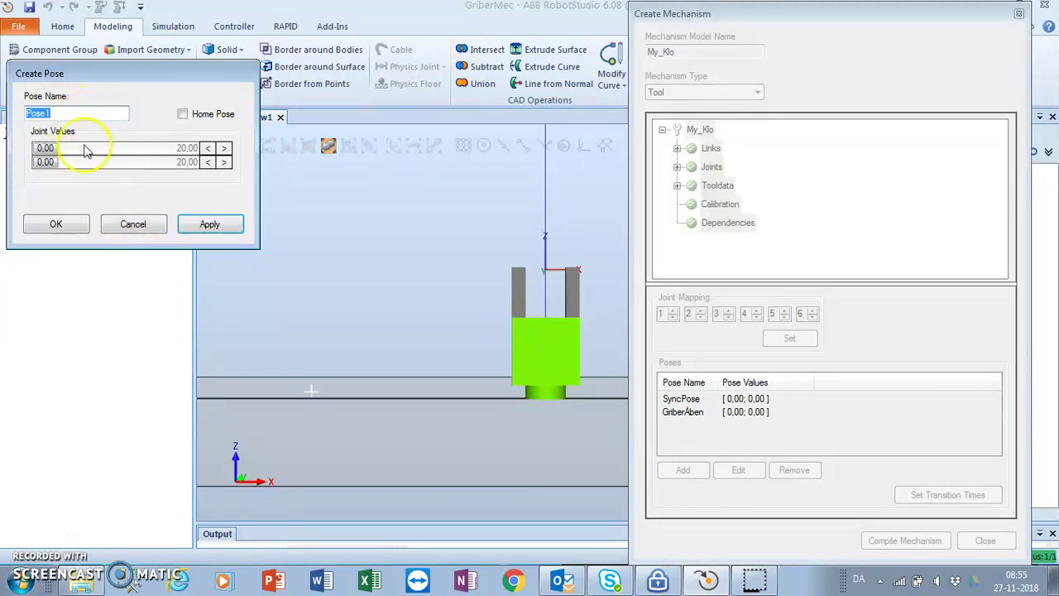
- Add a pose named GriberLukket with both joint values at 20 and finish creating poses
{"action": "left_click_drag", "start_coordinate": [43, 150], "coordinate": [207, 154]}
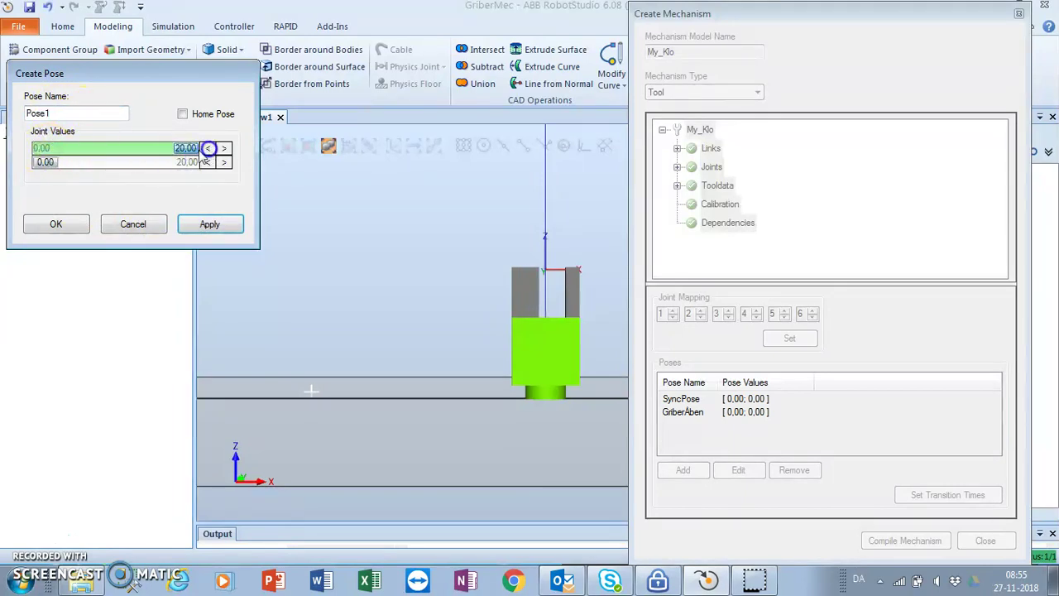
{"action": "left_click_drag", "start_coordinate": [45, 163], "coordinate": [202, 166]}
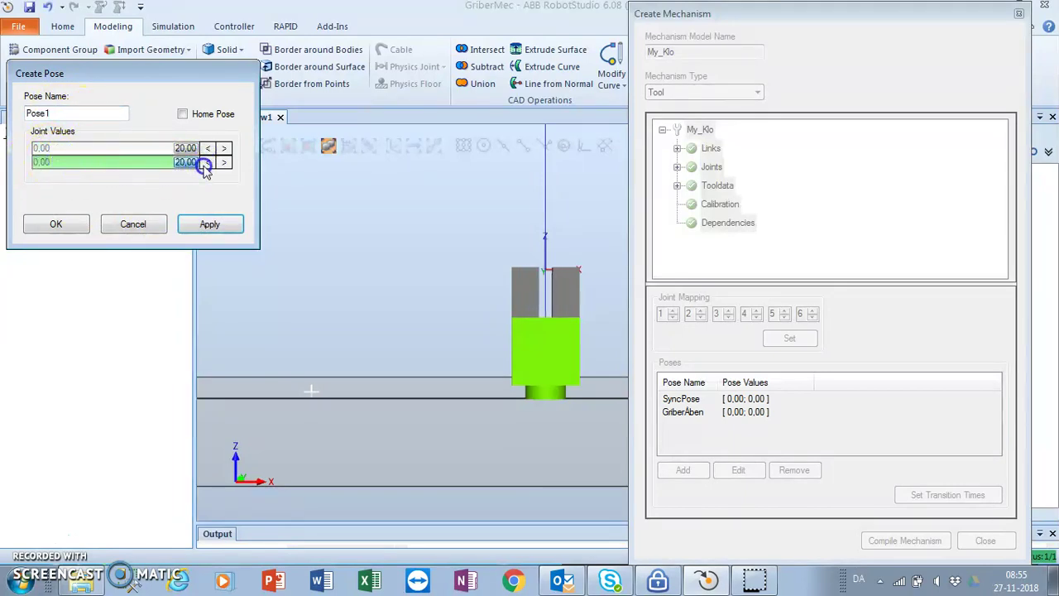
{"action": "double_click", "coordinate": [74, 113]}
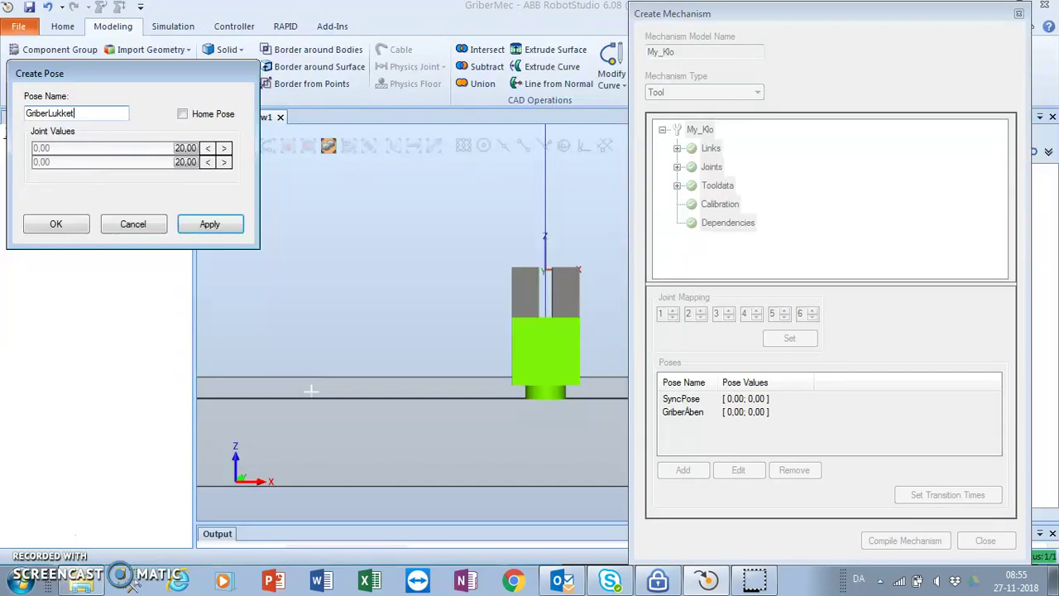
{"action": "left_click", "coordinate": [210, 223]}
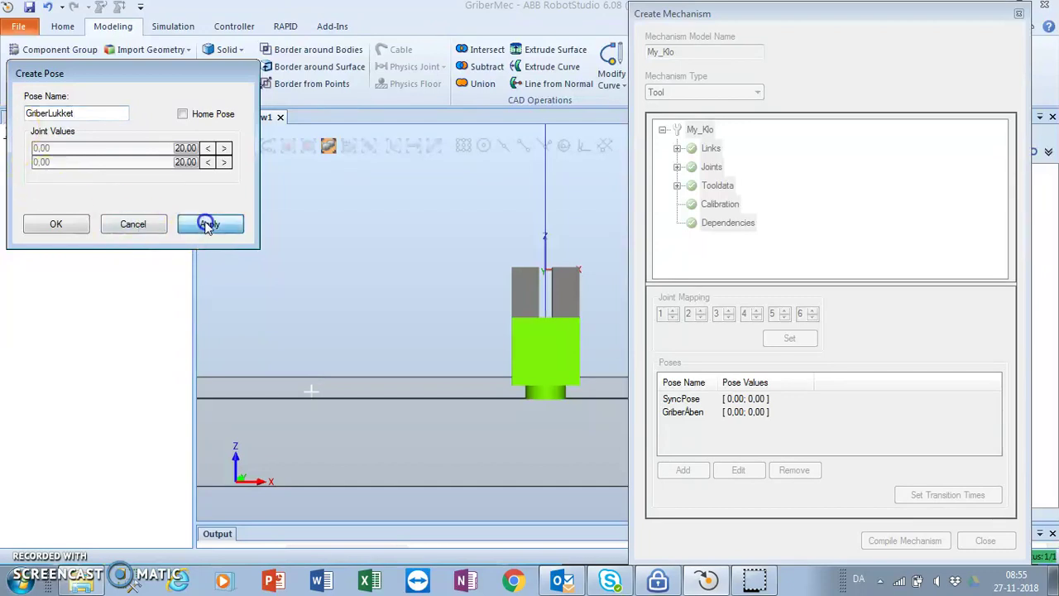
{"action": "left_click", "coordinate": [132, 224]}
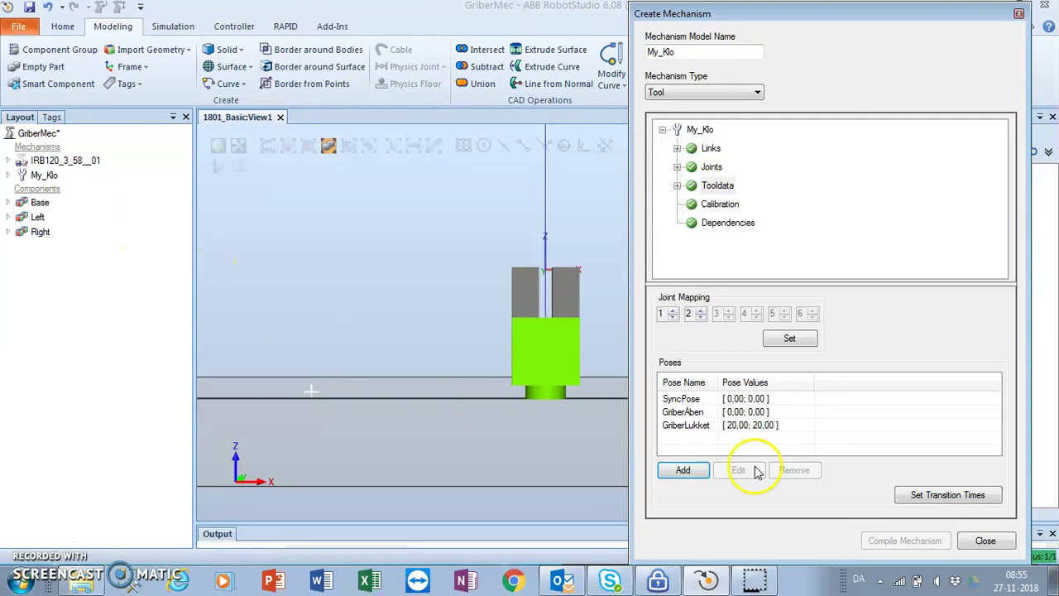
- Open the transition times and set the time from GriberÅben to GriberLukket to 1 s
{"action": "left_click", "coordinate": [956, 497]}
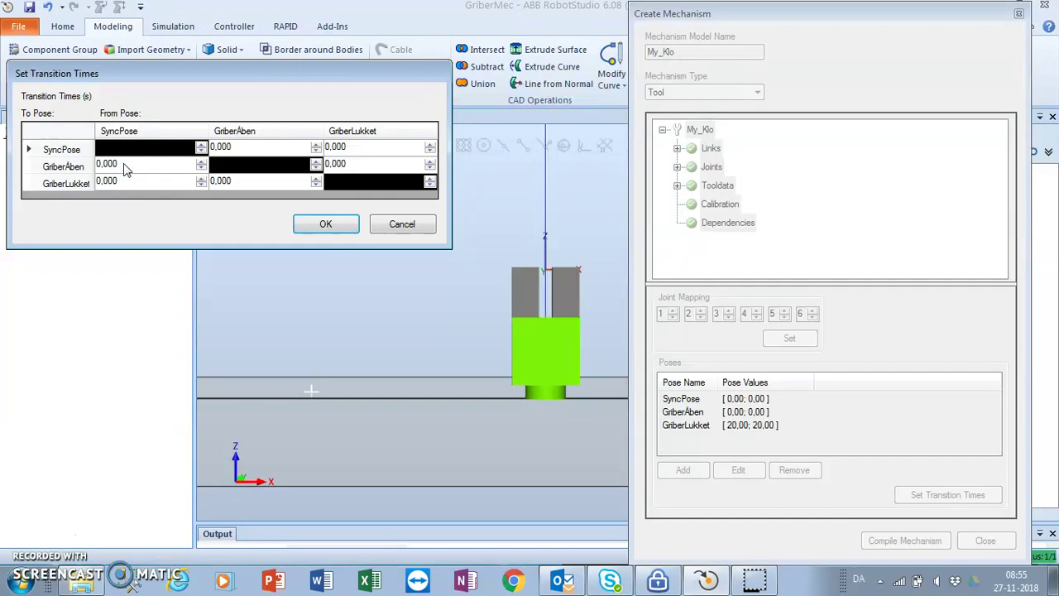
{"action": "left_click", "coordinate": [430, 167]}
{"action": "left_click", "coordinate": [430, 169]}
{"action": "left_click", "coordinate": [428, 149]}
{"action": "left_click", "coordinate": [350, 160]}
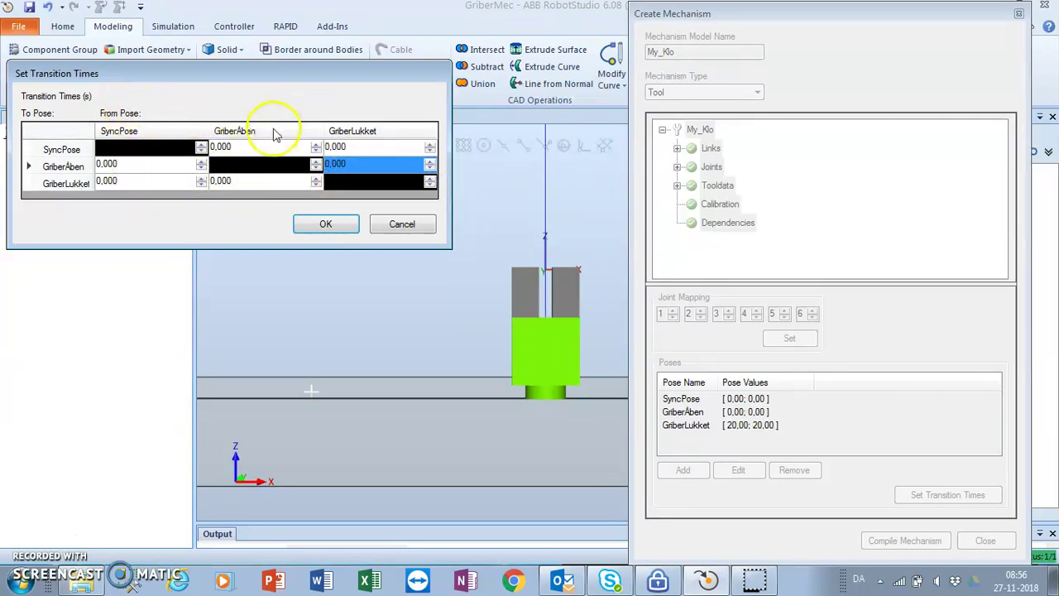
{"action": "left_click", "coordinate": [240, 181]}
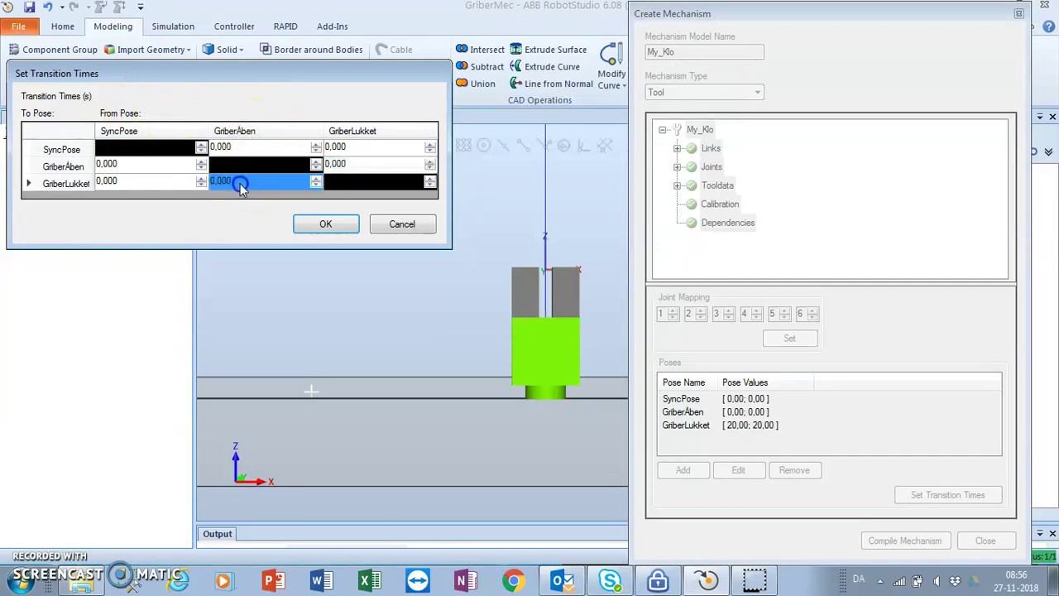
{"action": "type", "text": "1"}
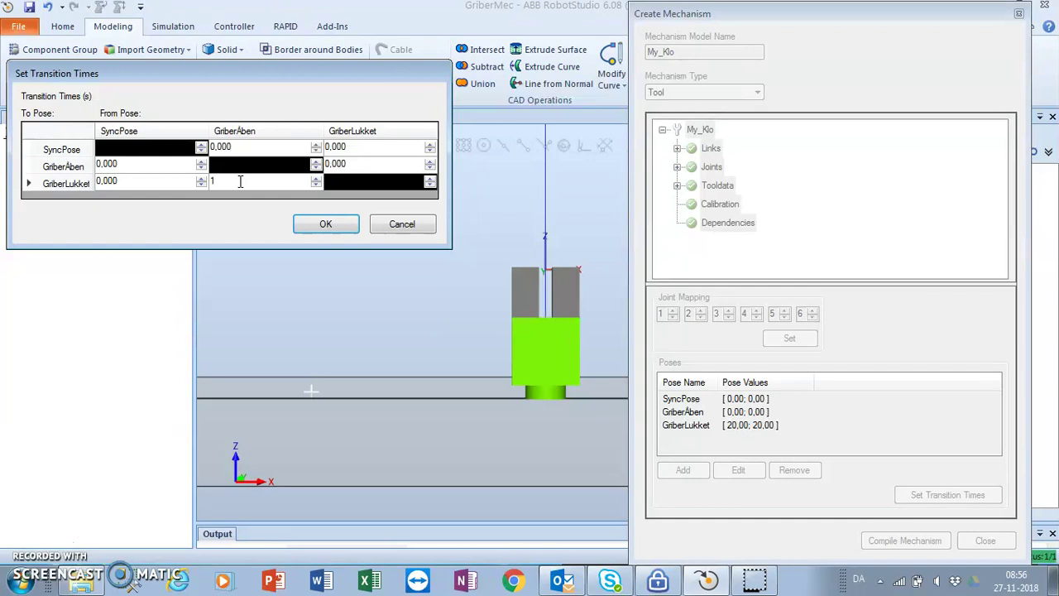
{"action": "key", "text": "Return"}
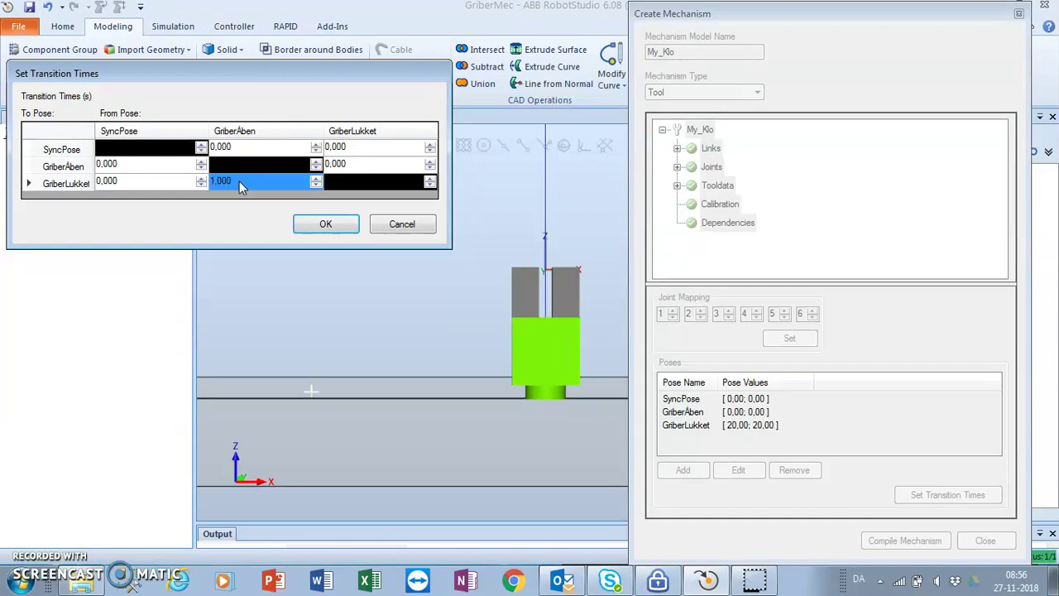
- Set the transition time from GriberLukket to GriberÅben to 2 s and confirm the transition times
{"action": "left_click", "coordinate": [373, 164]}
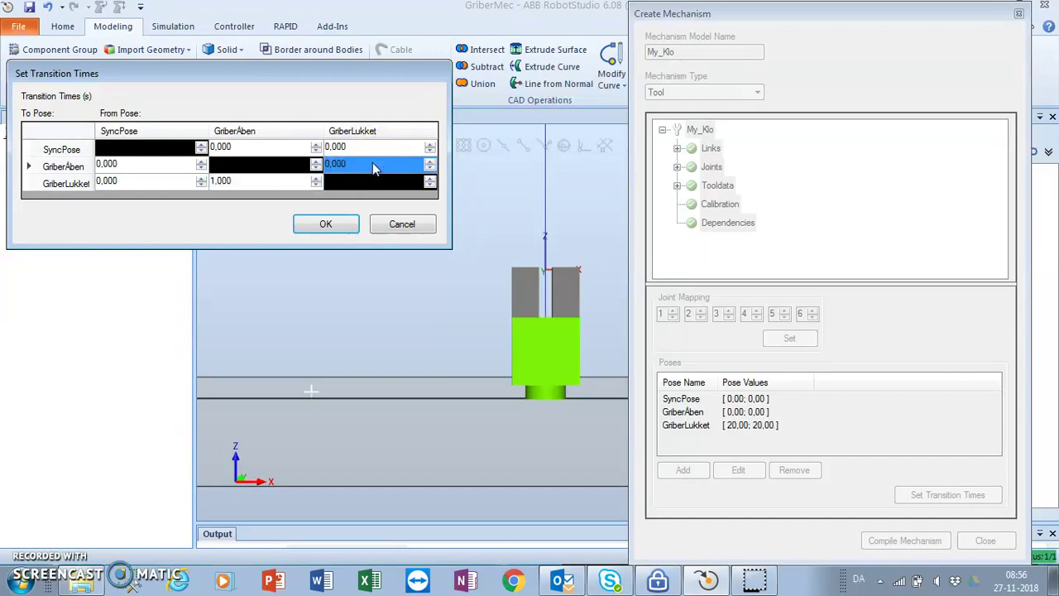
{"action": "type", "text": "2"}
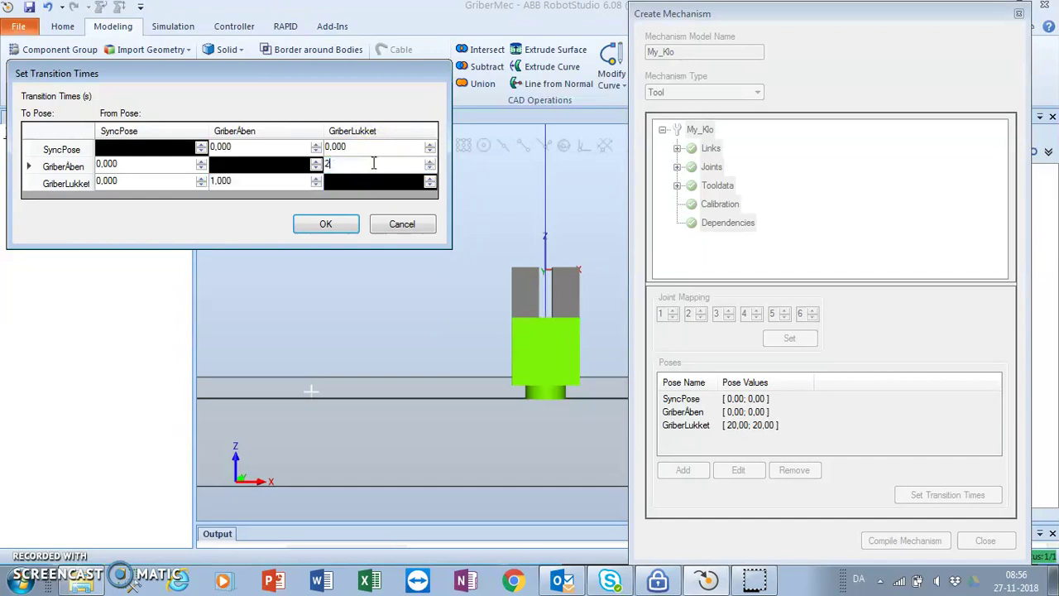
{"action": "left_click", "coordinate": [342, 225]}
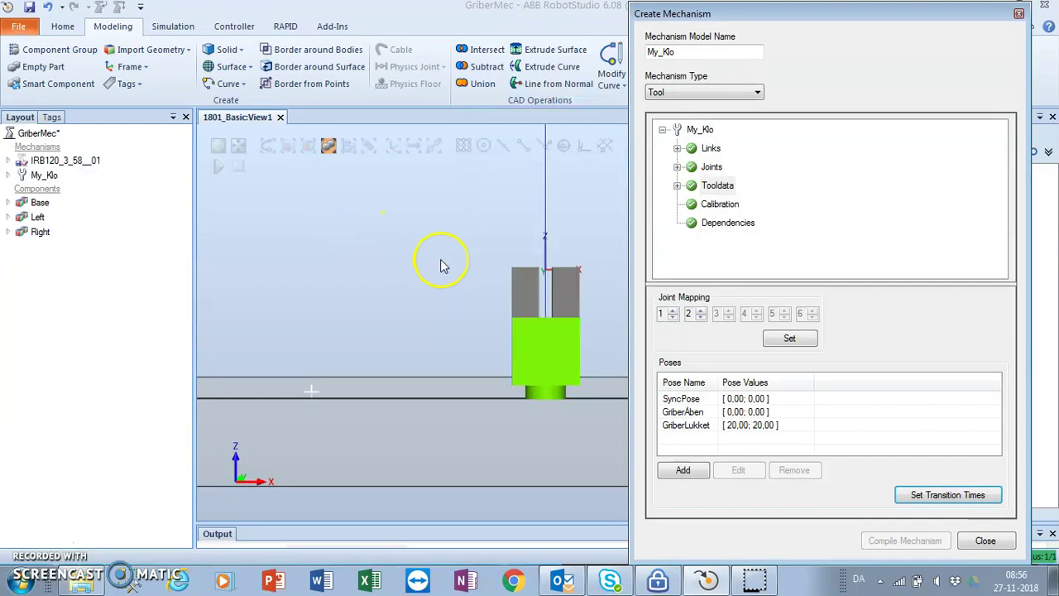
- Recheck the saved transition times and close the Create Mechanism window
{"action": "left_click", "coordinate": [948, 495]}
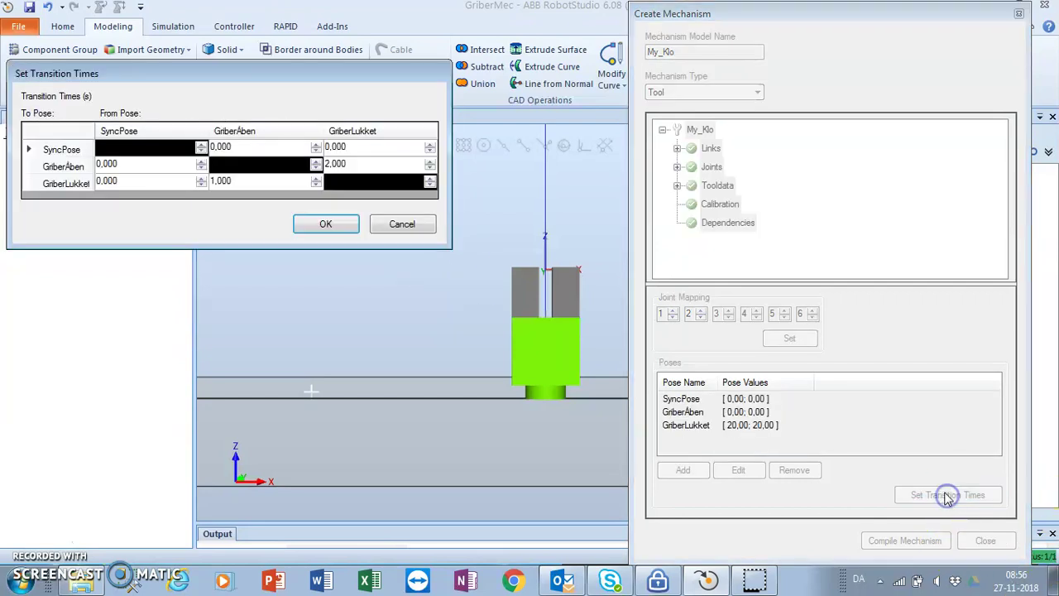
{"action": "left_click", "coordinate": [333, 230]}
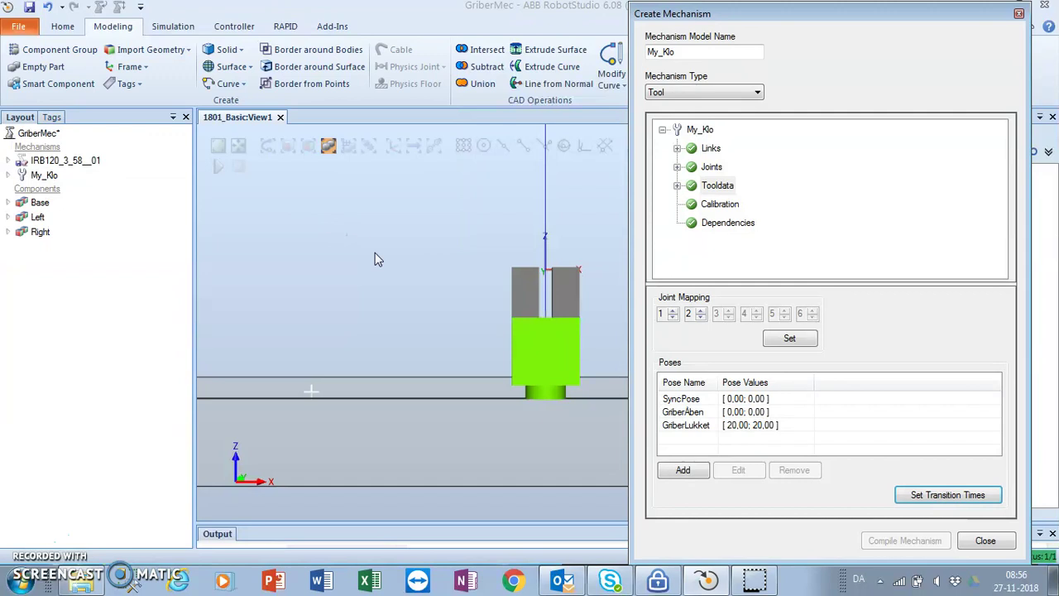
{"action": "left_click", "coordinate": [985, 542]}
{"action": "left_click", "coordinate": [984, 542]}
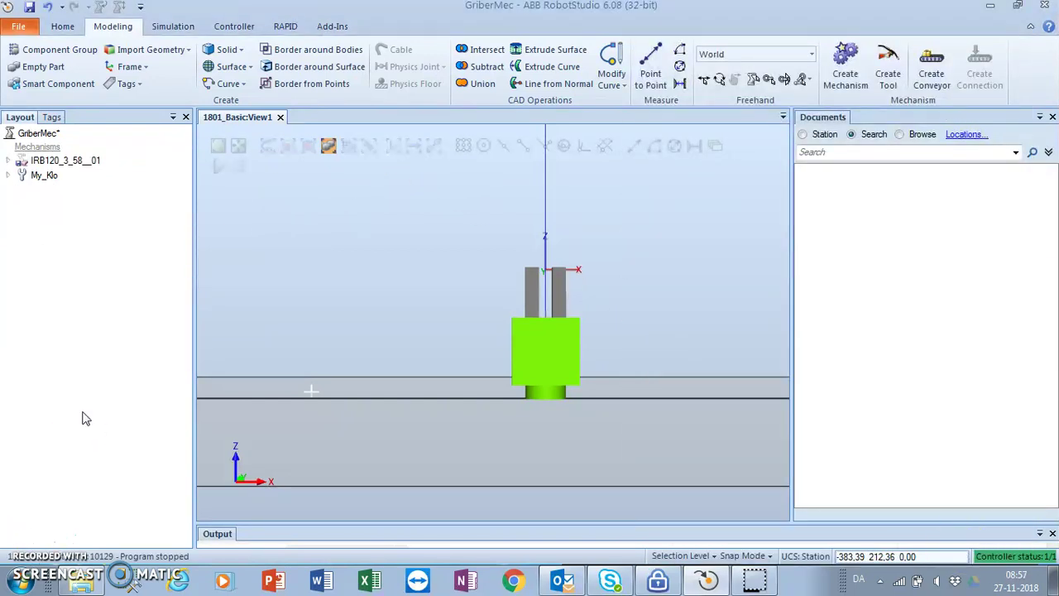
- Attach the My_Klo tool to the robot IRB120_3_58__01 and let its position be updated
{"action": "left_click", "coordinate": [31, 178]}
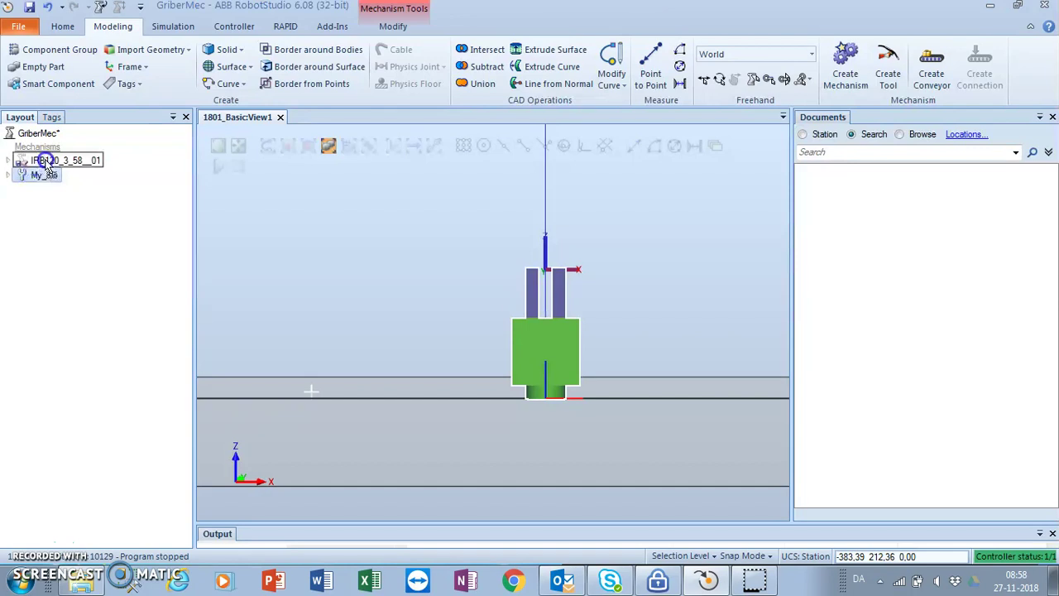
{"action": "left_click_drag", "start_coordinate": [46, 163], "coordinate": [45, 162]}
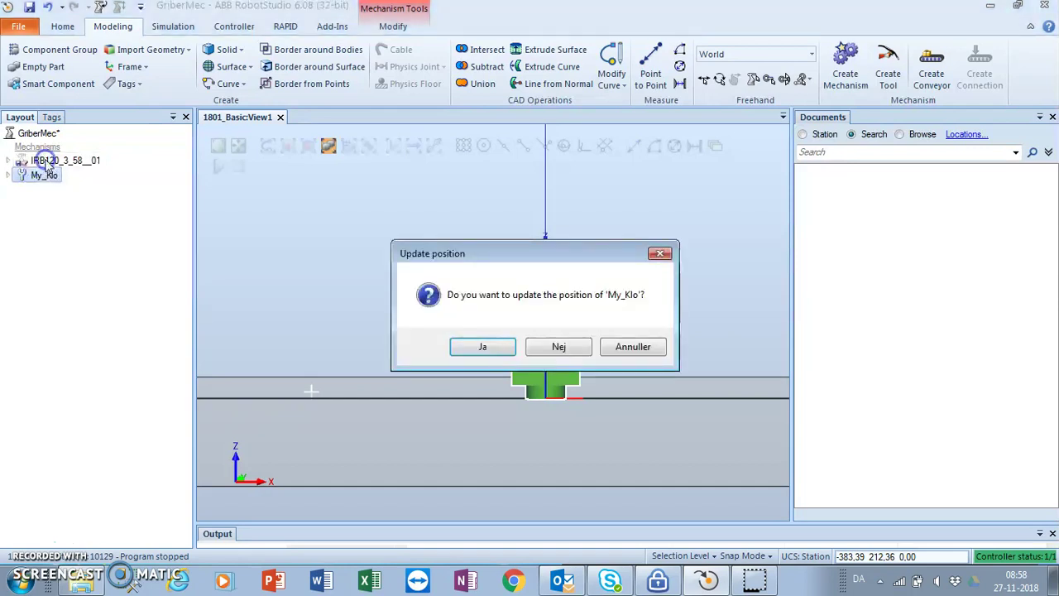
{"action": "left_click", "coordinate": [483, 346]}
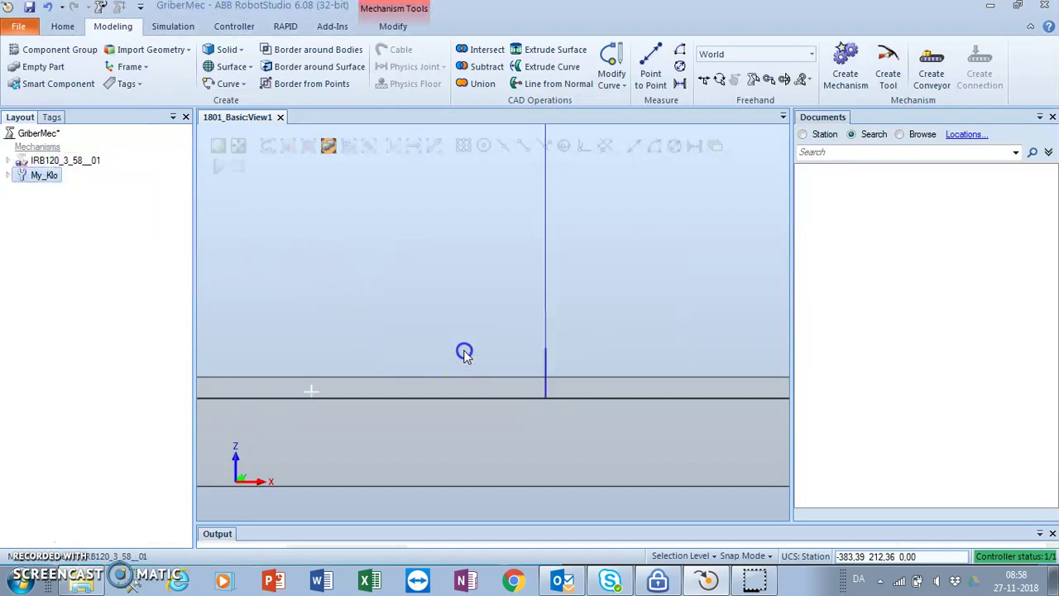
{"action": "left_click", "coordinate": [90, 259]}
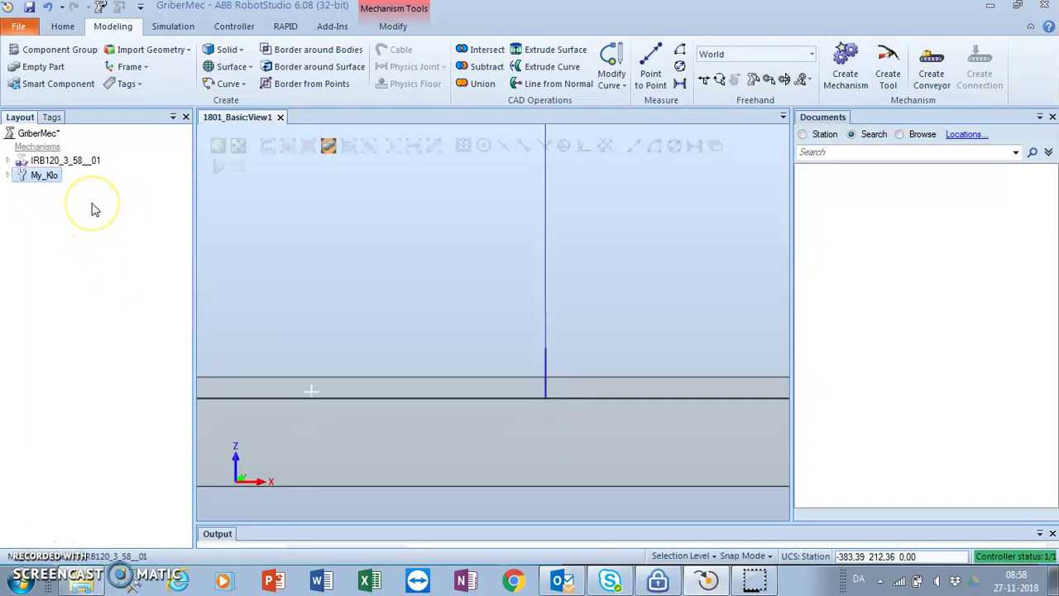
- Make the robot IRB120_3_58__01 visible again together with the attached My_Klo gripper
{"action": "right_click", "coordinate": [43, 176]}
{"action": "left_click", "coordinate": [24, 201]}
{"action": "left_click", "coordinate": [37, 161]}
{"action": "right_click", "coordinate": [37, 161]}
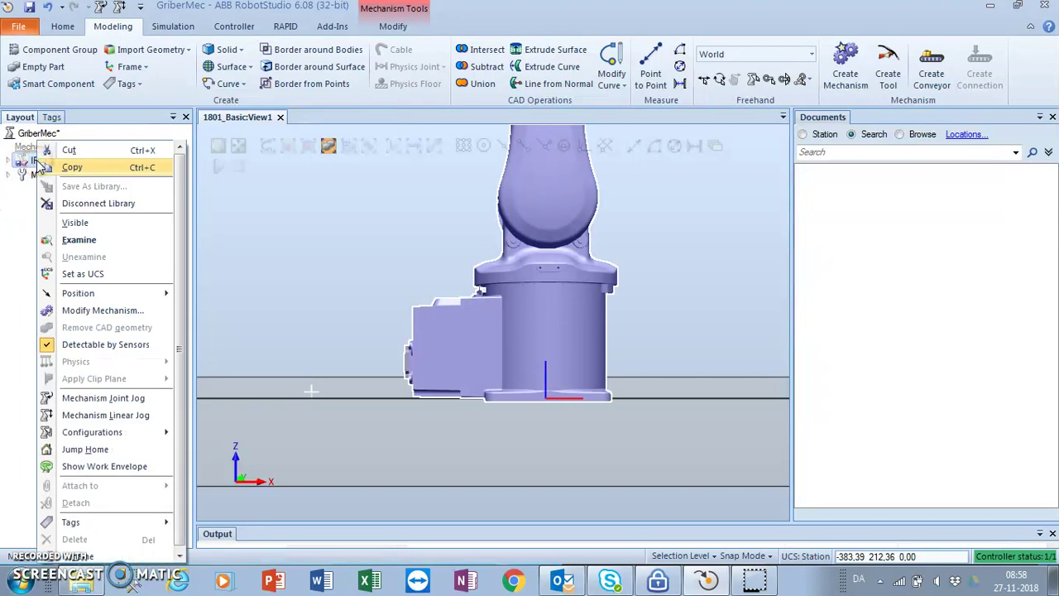
{"action": "left_click", "coordinate": [77, 240]}
{"action": "left_click", "coordinate": [398, 389]}
{"action": "scroll", "coordinate": [402, 397], "scroll_direction": "down", "scroll_amount": 4}
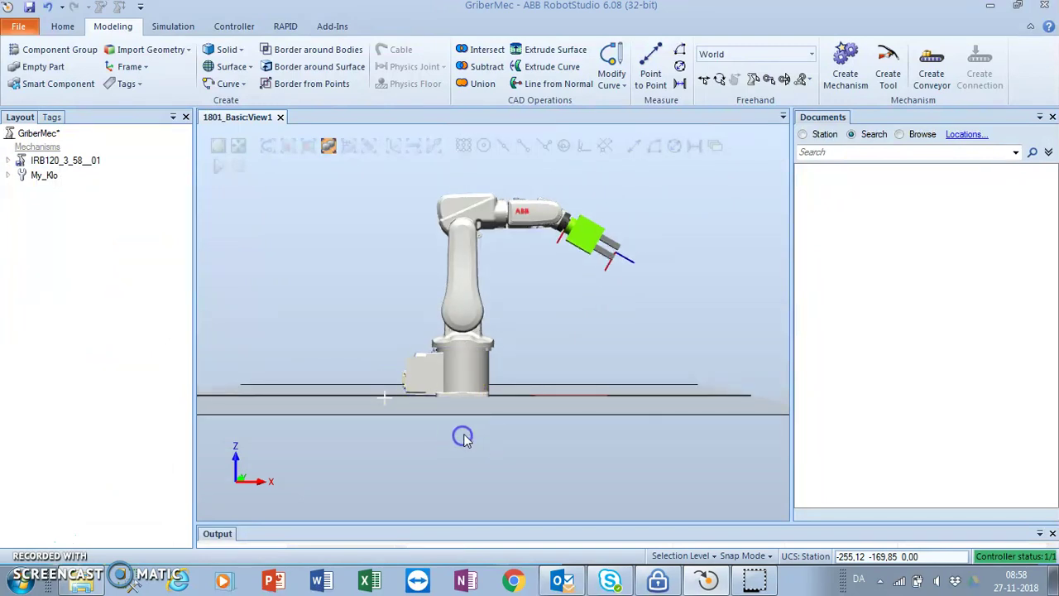
{"action": "middle_click_drag", "start_coordinate": [469, 433], "coordinate": [452, 478]}
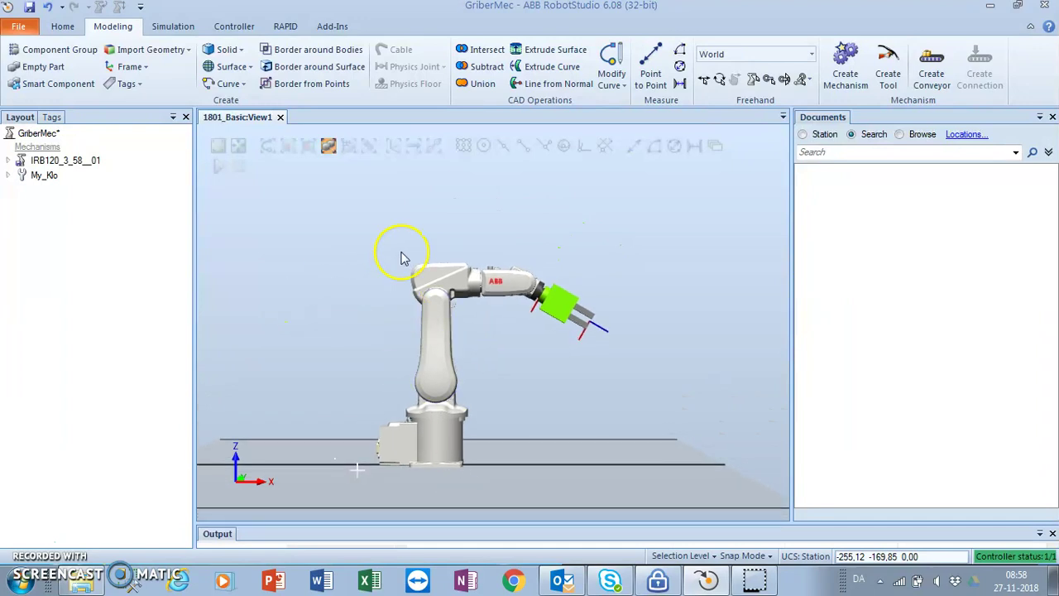
- Synchronize the station to RAPID, including the My_Klo_1 tooldata in module CalibData with storage class PERS
{"action": "left_click", "coordinate": [63, 26]}
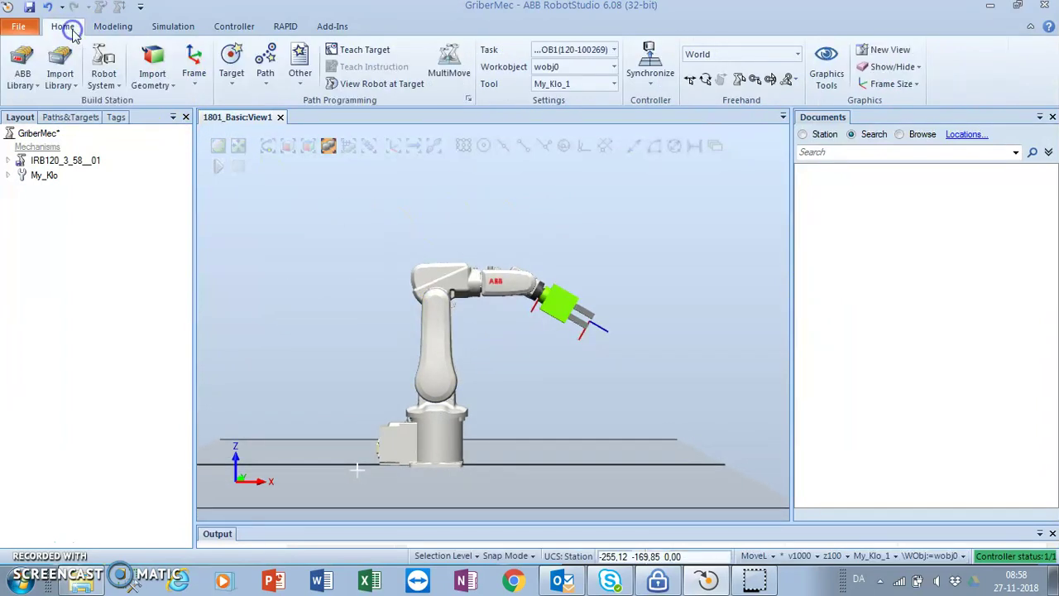
{"action": "left_click", "coordinate": [648, 79]}
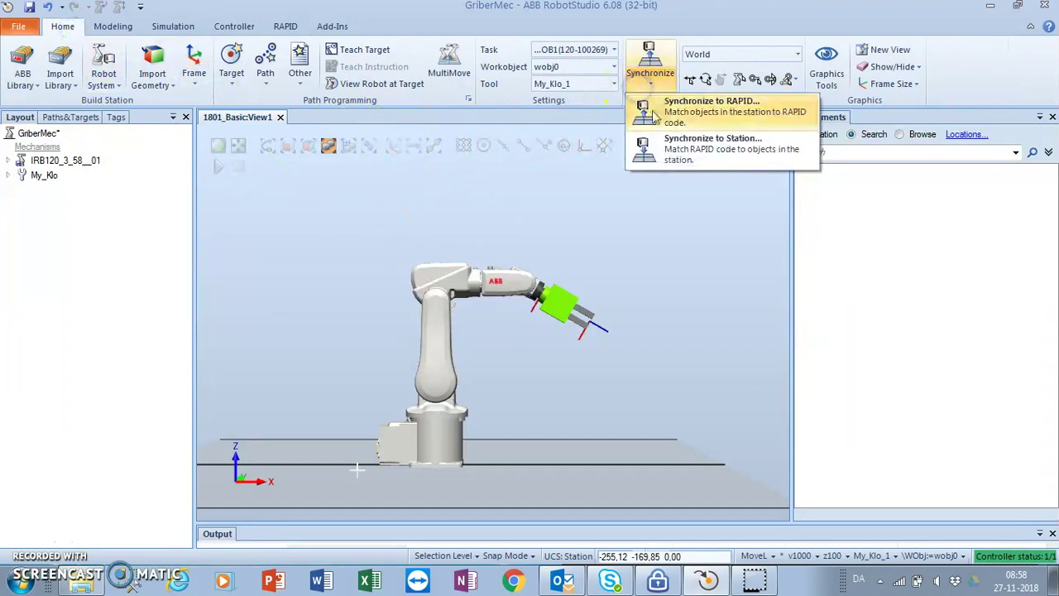
{"action": "left_click", "coordinate": [666, 116]}
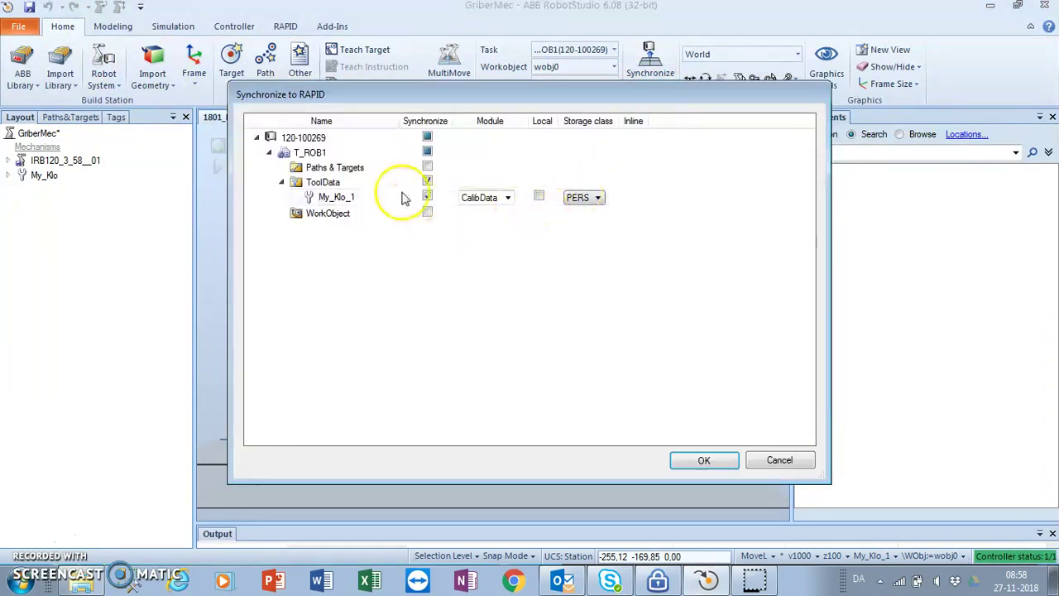
{"action": "left_click", "coordinate": [700, 462]}
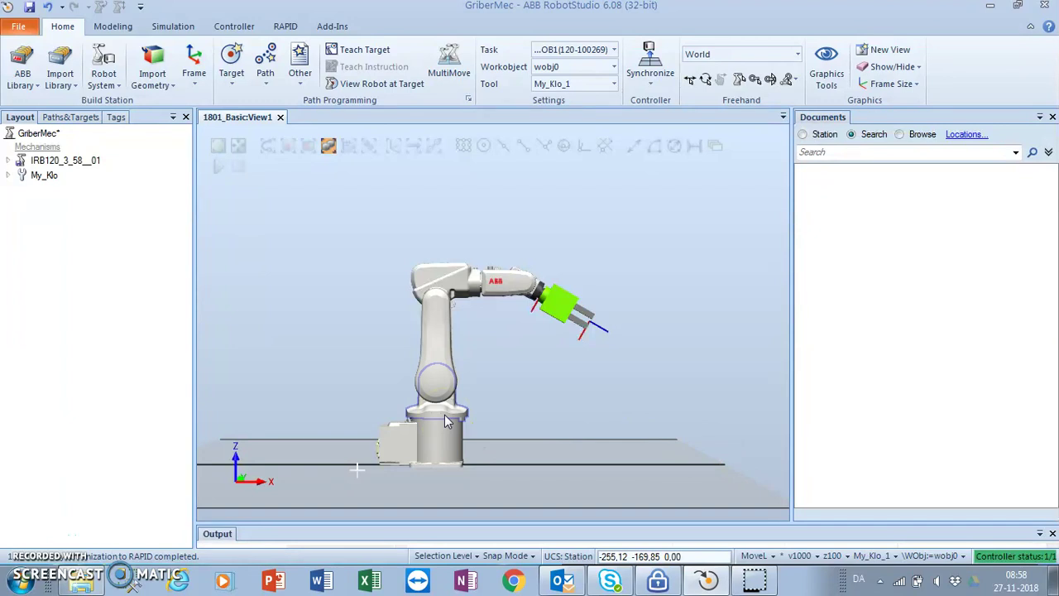
{"action": "mouse_move", "coordinate": [435, 296]}
{"action": "left_mouse_down"}
{"action": "mouse_move", "coordinate": [499, 293]}
{"action": "mouse_move", "coordinate": [444, 313]}
{"action": "mouse_move", "coordinate": [433, 337]}
{"action": "left_mouse_up"}
- Open the Event Manager and start a new event with activation On and the trigger type I/O signals changed
{"action": "left_click", "coordinate": [111, 27]}
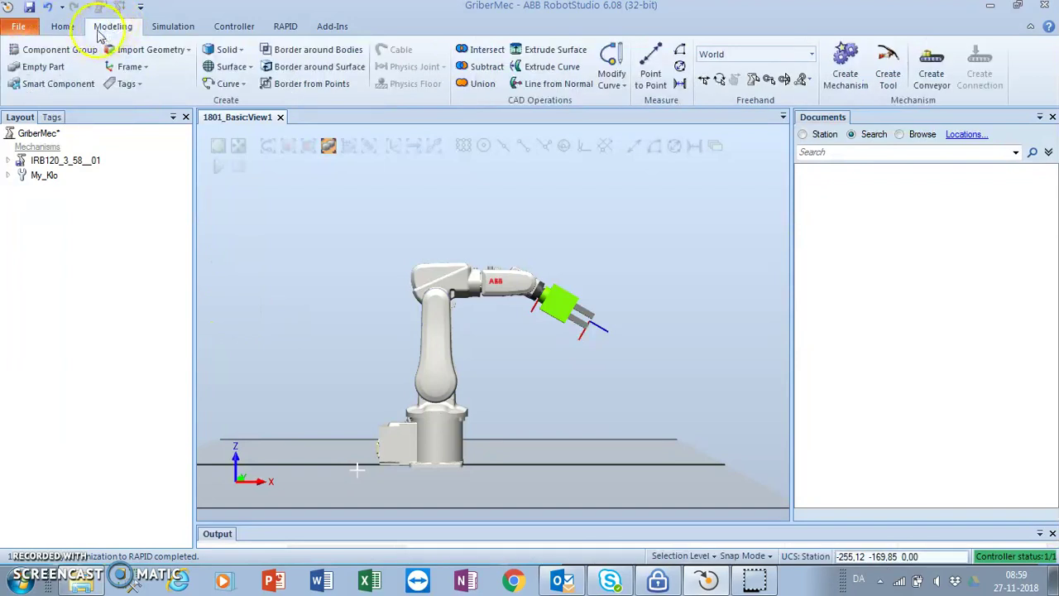
{"action": "left_click", "coordinate": [156, 27]}
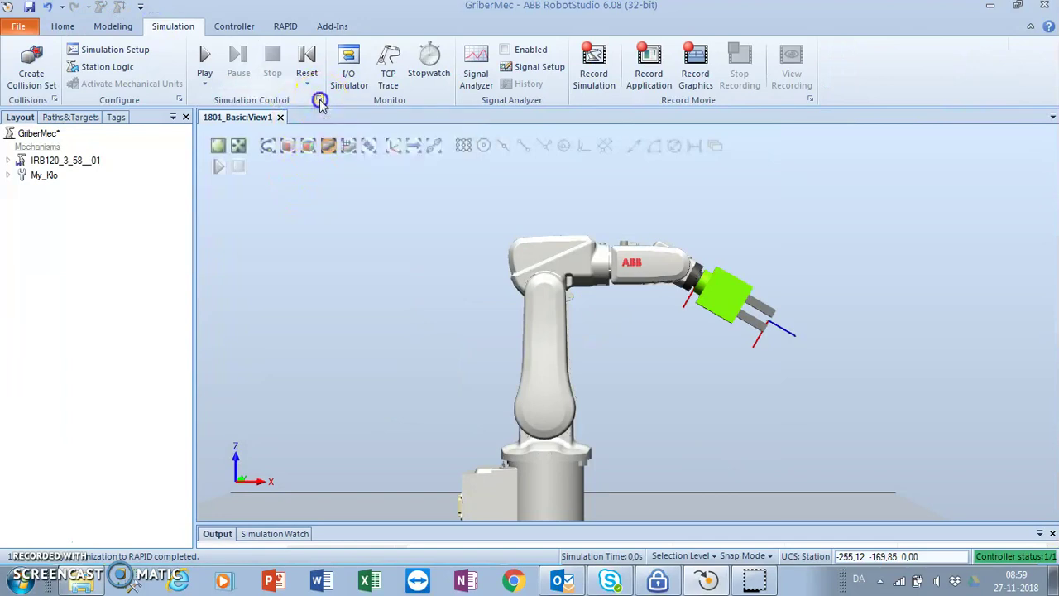
{"action": "left_click", "coordinate": [319, 100]}
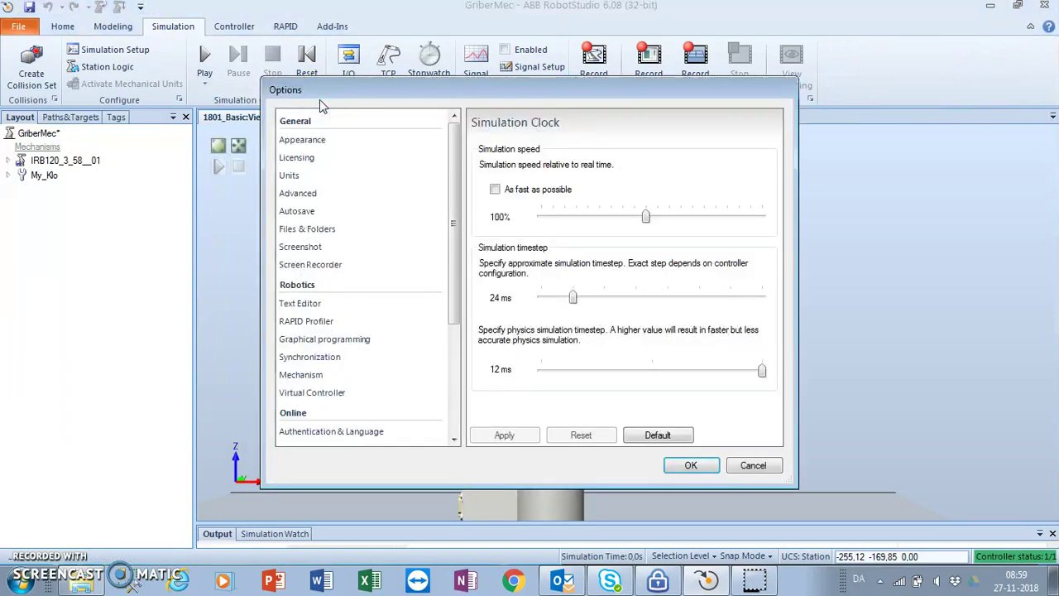
{"action": "left_click", "coordinate": [753, 465]}
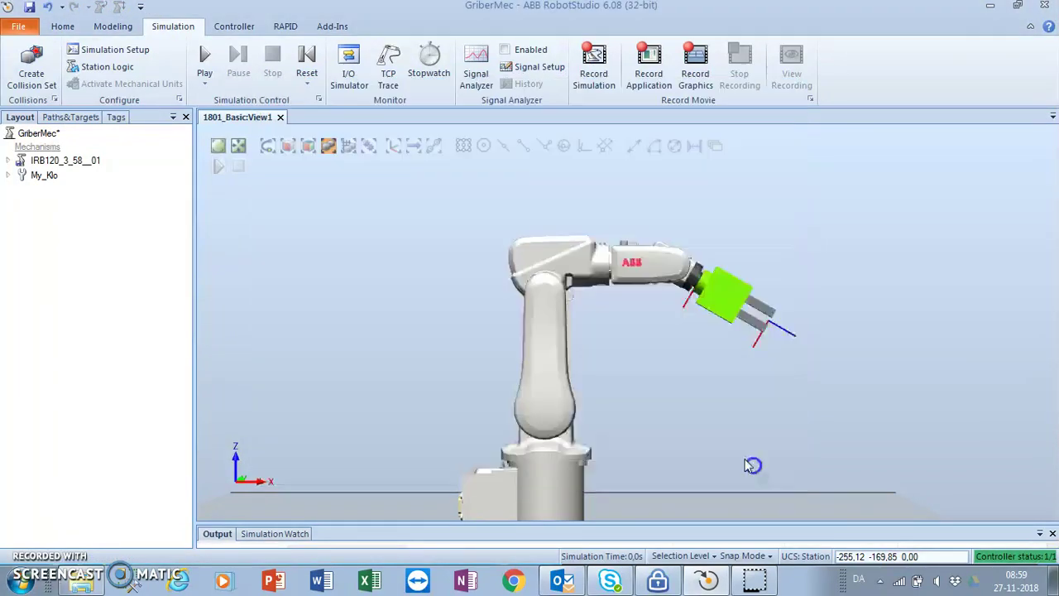
{"action": "left_click", "coordinate": [179, 99]}
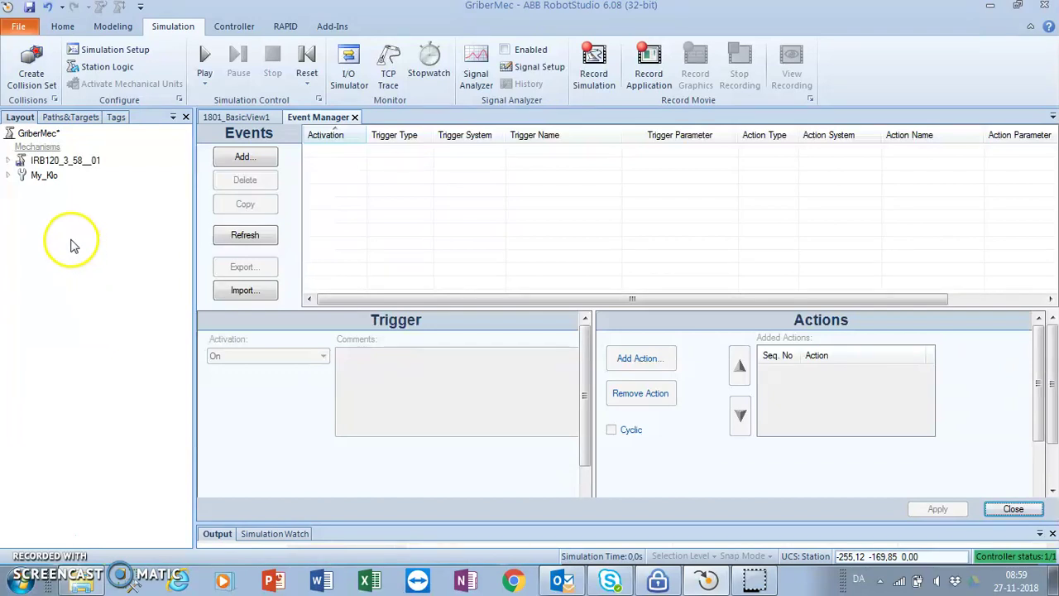
{"action": "left_click", "coordinate": [253, 158]}
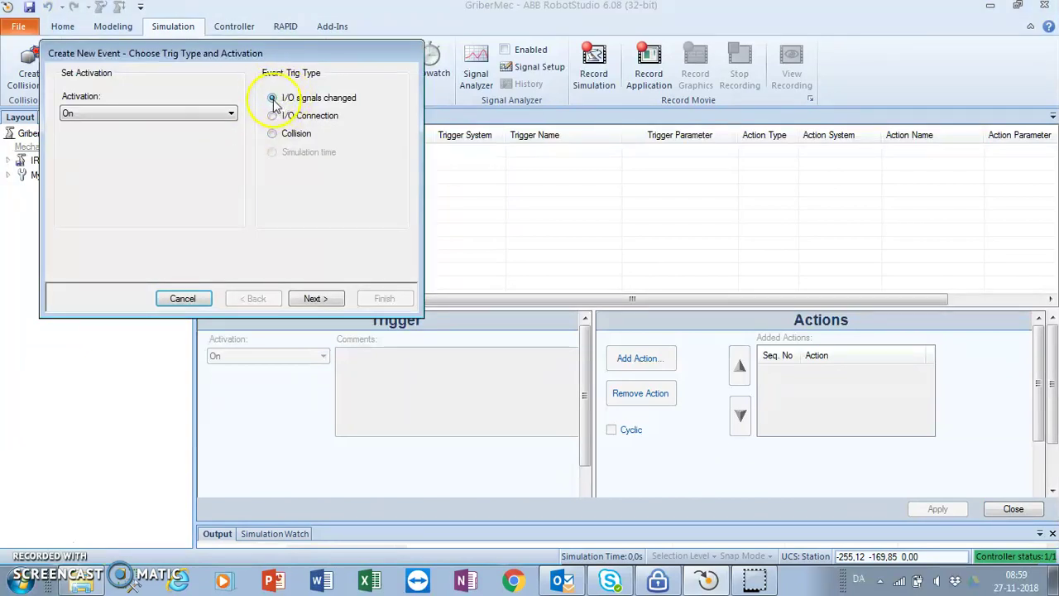
{"action": "left_click", "coordinate": [231, 113]}
{"action": "left_click", "coordinate": [229, 112]}
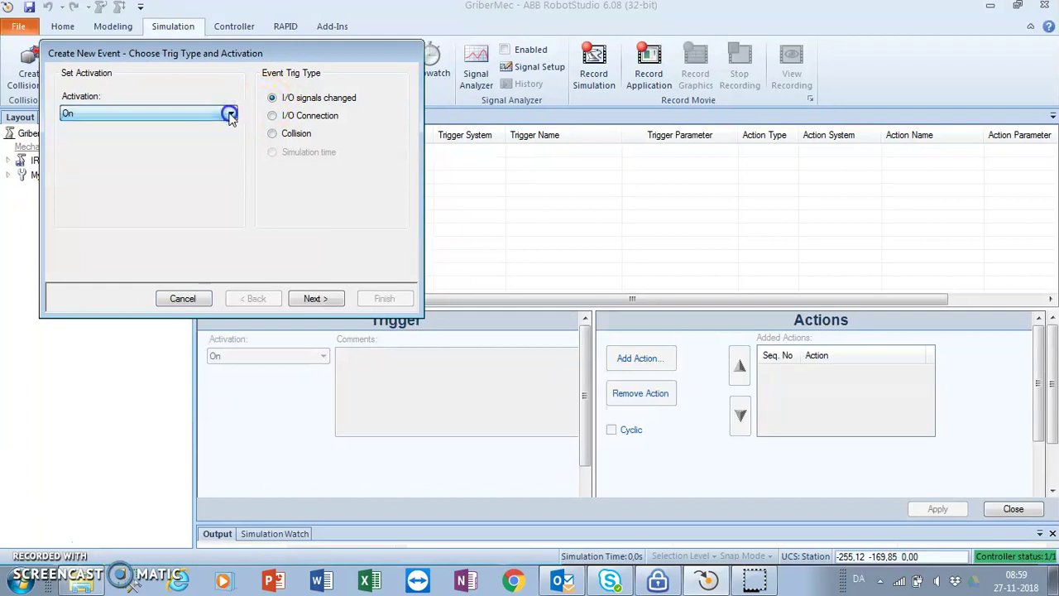
{"action": "left_click", "coordinate": [325, 303]}
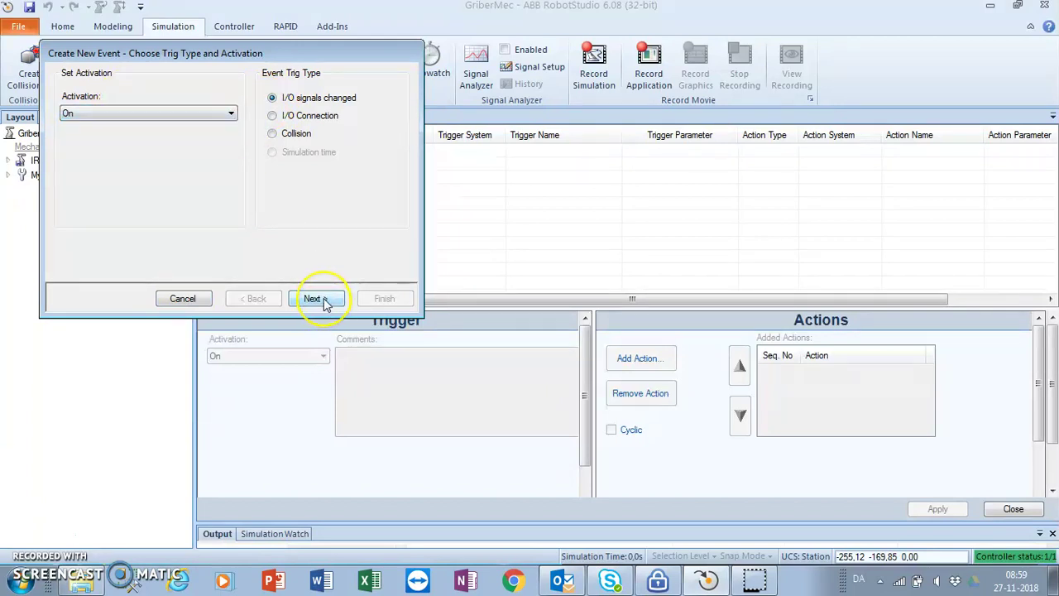
{"action": "left_click", "coordinate": [325, 303]}
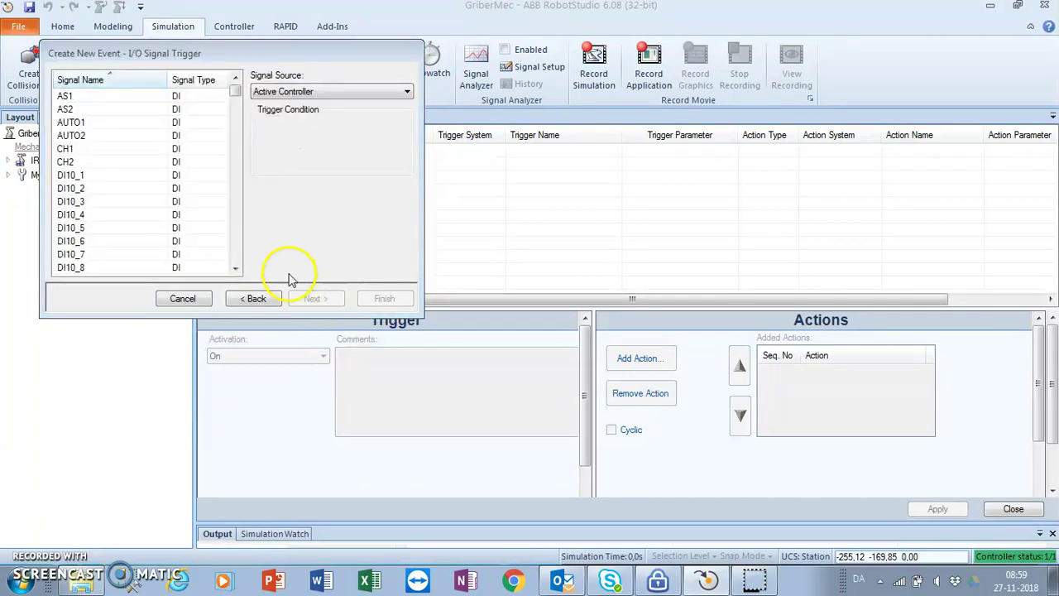
- Trigger the event when the active controller's output signal DO10_1 is true ('1')
{"action": "left_click", "coordinate": [236, 269]}
{"action": "left_click", "coordinate": [235, 269]}
{"action": "left_click", "coordinate": [236, 268]}
{"action": "left_click", "coordinate": [236, 269]}
{"action": "left_click", "coordinate": [236, 269]}
{"action": "left_click", "coordinate": [236, 269]}
{"action": "left_click", "coordinate": [236, 269]}
{"action": "left_click", "coordinate": [91, 241]}
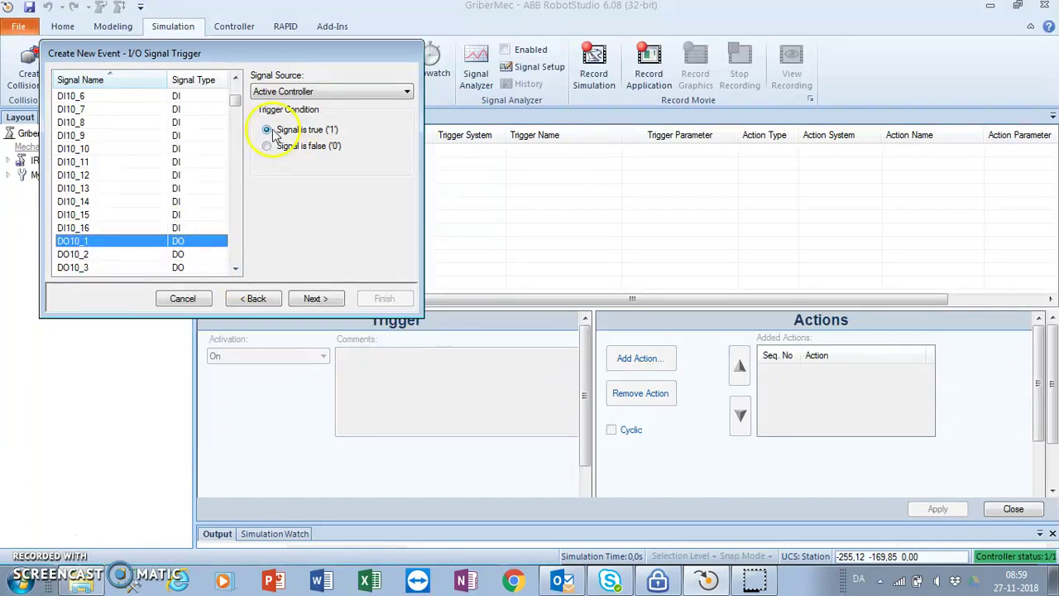
{"action": "left_click", "coordinate": [314, 298]}
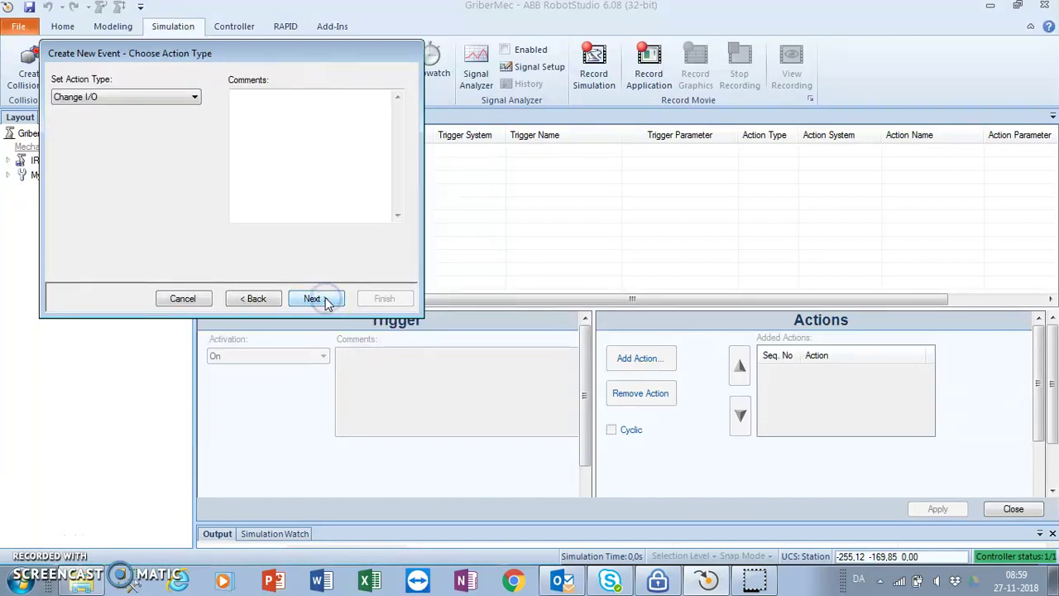
- Set the event's action to move mechanism My_Klo to the pose GriberLukket and finish the event
{"action": "left_click", "coordinate": [194, 98]}
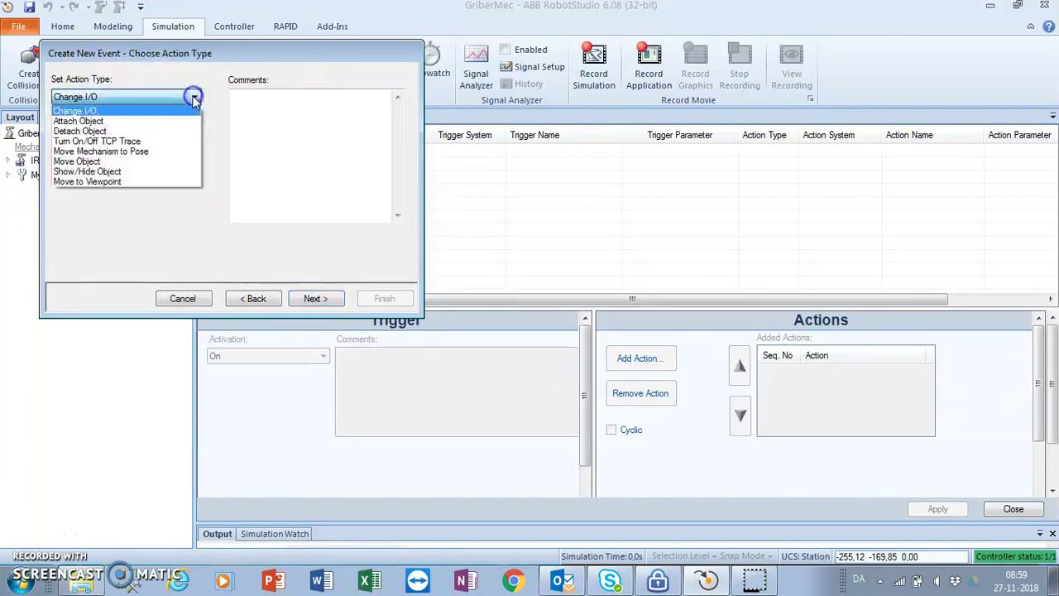
{"action": "left_click", "coordinate": [126, 153]}
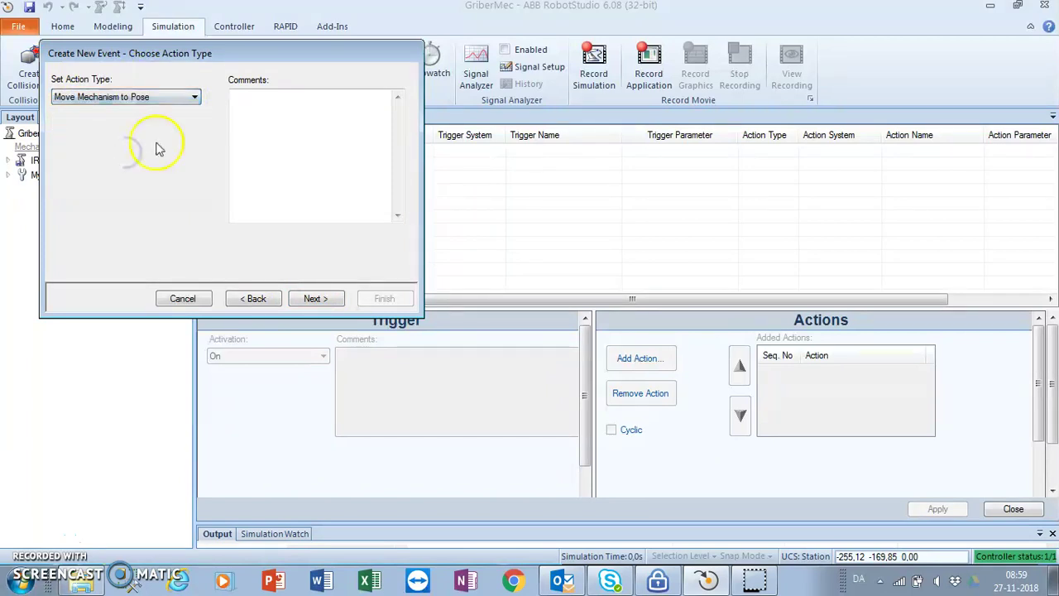
{"action": "left_click", "coordinate": [316, 297]}
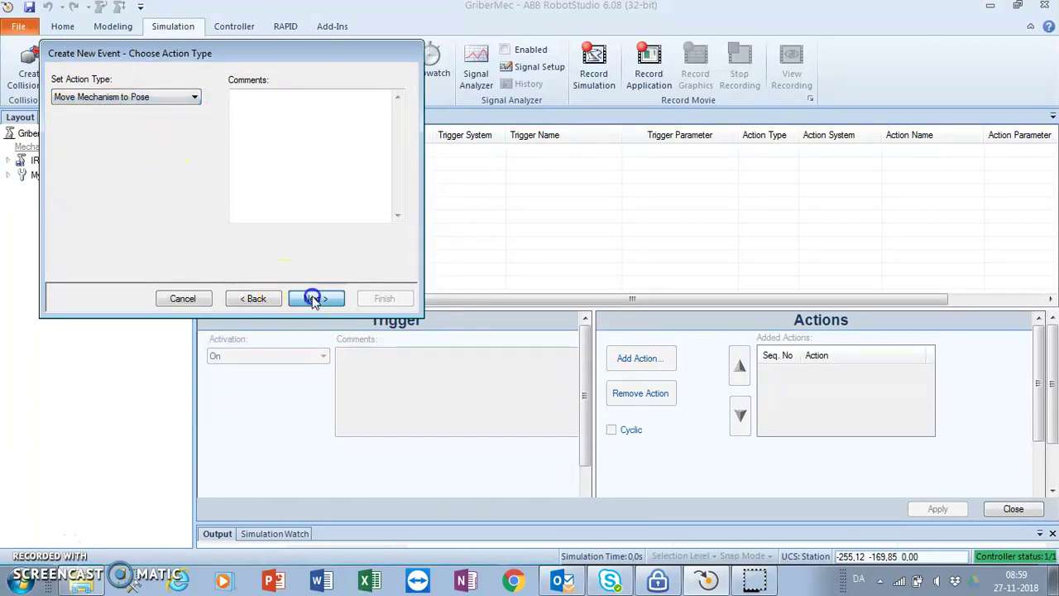
{"action": "left_click", "coordinate": [188, 110]}
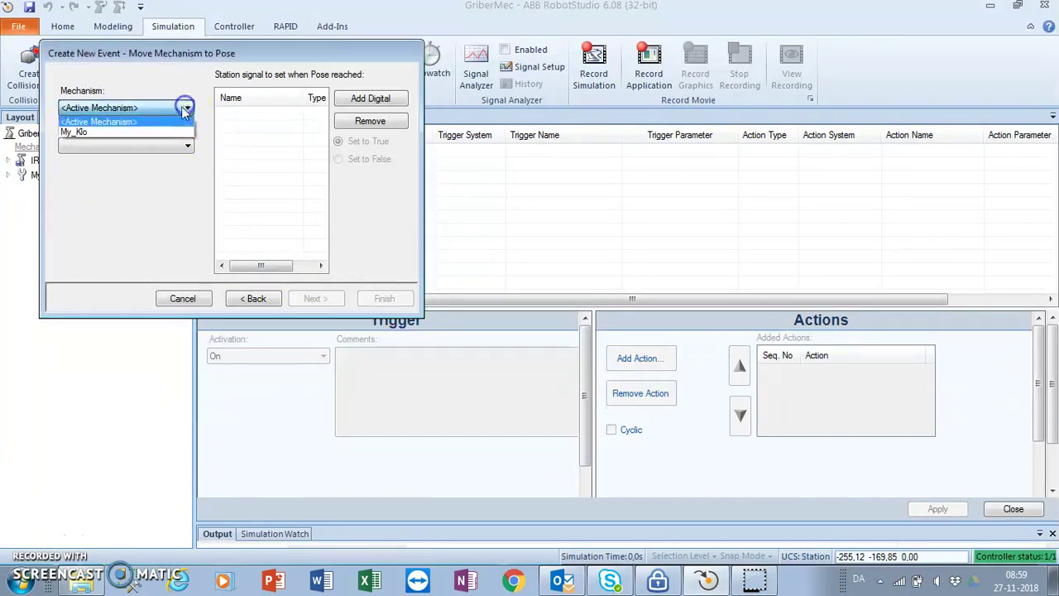
{"action": "left_click", "coordinate": [147, 133]}
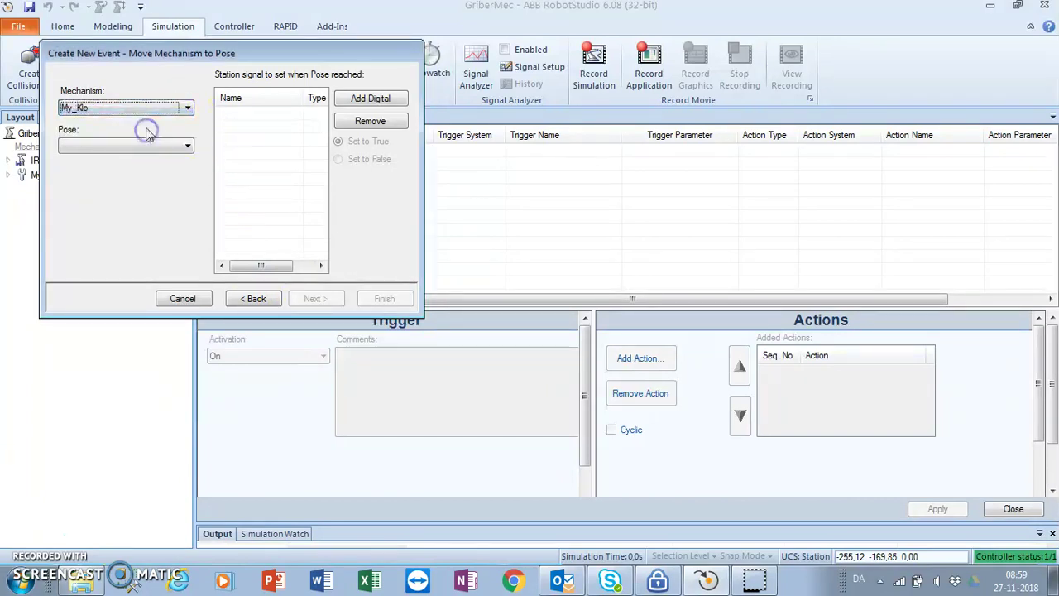
{"action": "left_click", "coordinate": [189, 148]}
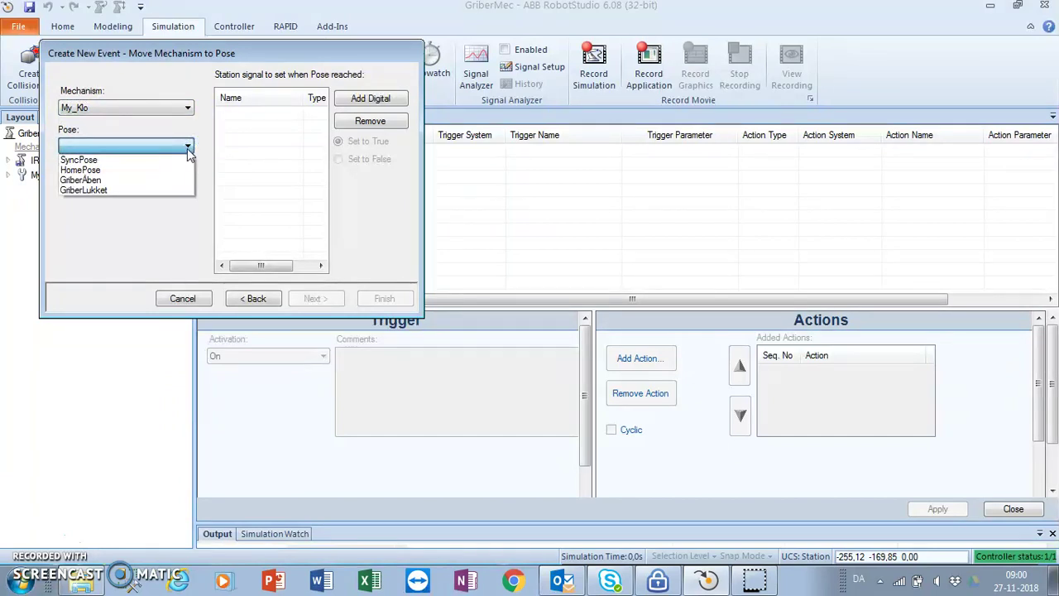
{"action": "left_click", "coordinate": [162, 190]}
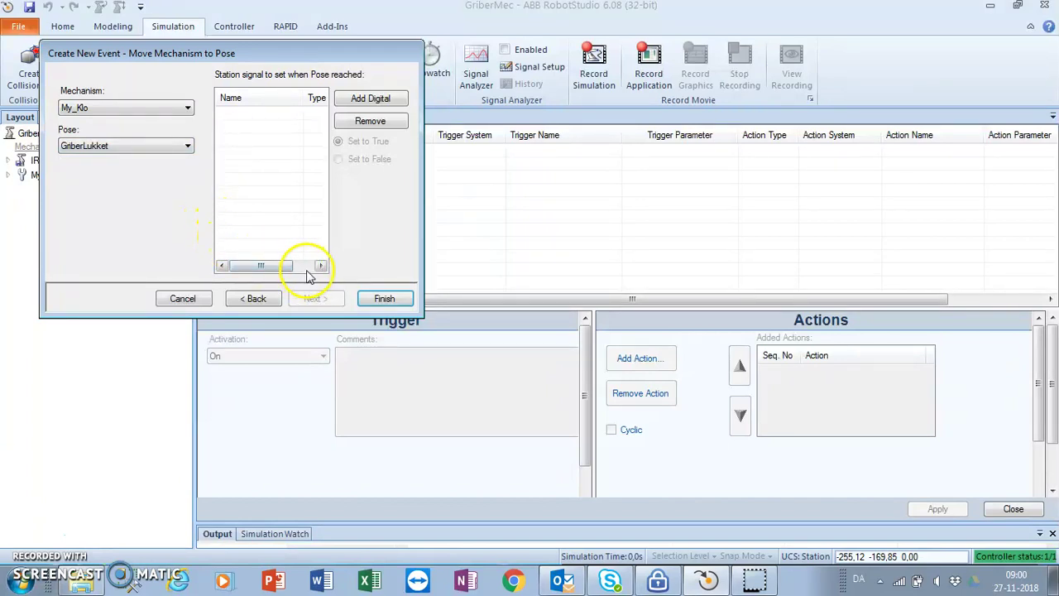
{"action": "left_click", "coordinate": [382, 300]}
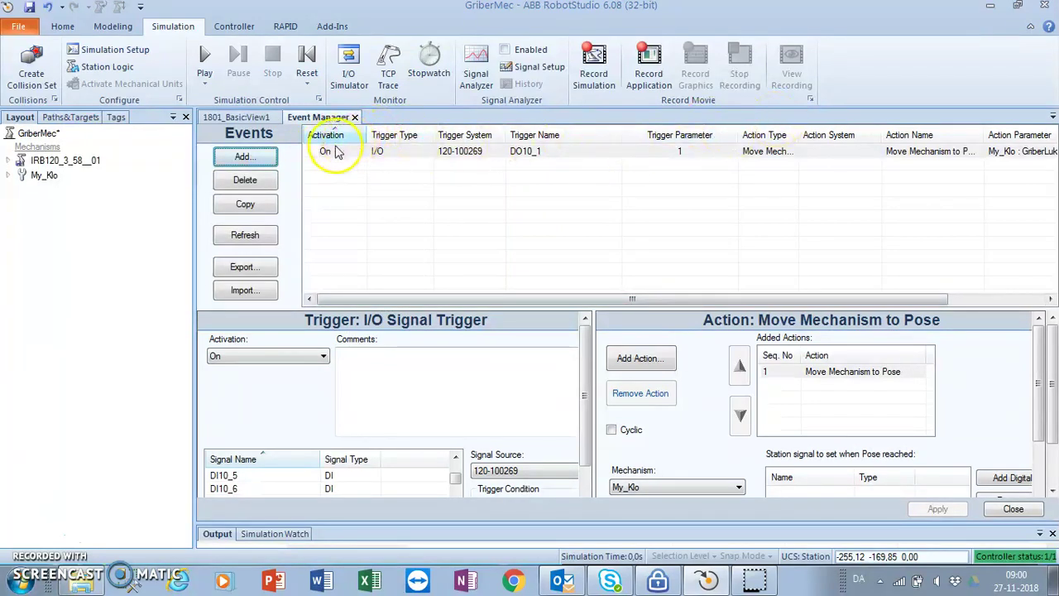
- Add a second I/O signal event with activation On, triggered when DO10_1 is false ('0')
{"action": "left_click", "coordinate": [245, 156]}
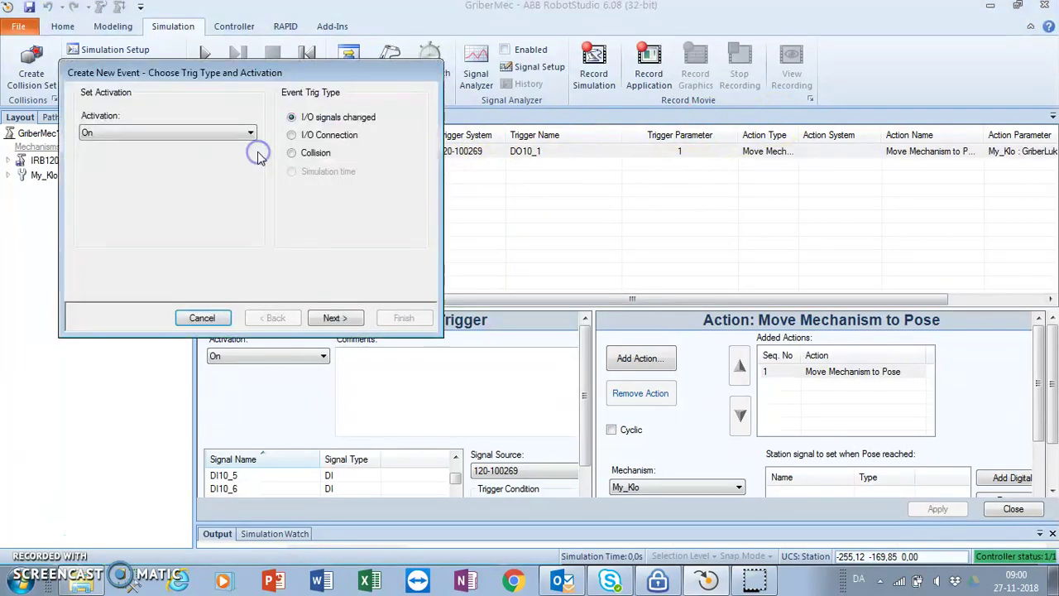
{"action": "left_click", "coordinate": [335, 318]}
{"action": "mouse_move", "coordinate": [255, 111]}
{"action": "left_mouse_down"}
{"action": "mouse_move", "coordinate": [269, 225]}
{"action": "mouse_move", "coordinate": [259, 113]}
{"action": "mouse_move", "coordinate": [259, 128]}
{"action": "left_mouse_up"}
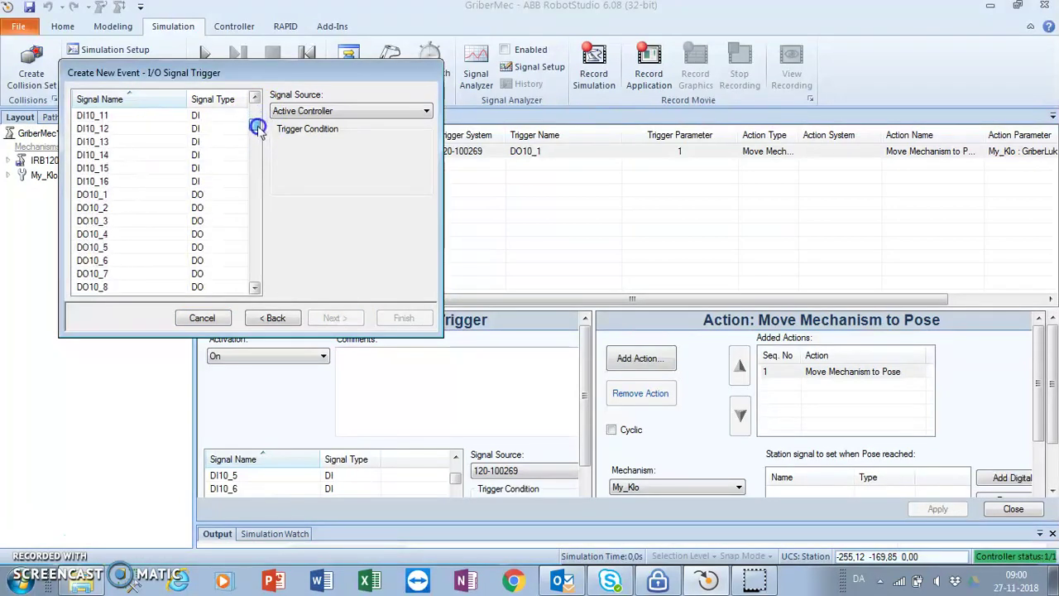
{"action": "left_click", "coordinate": [181, 194]}
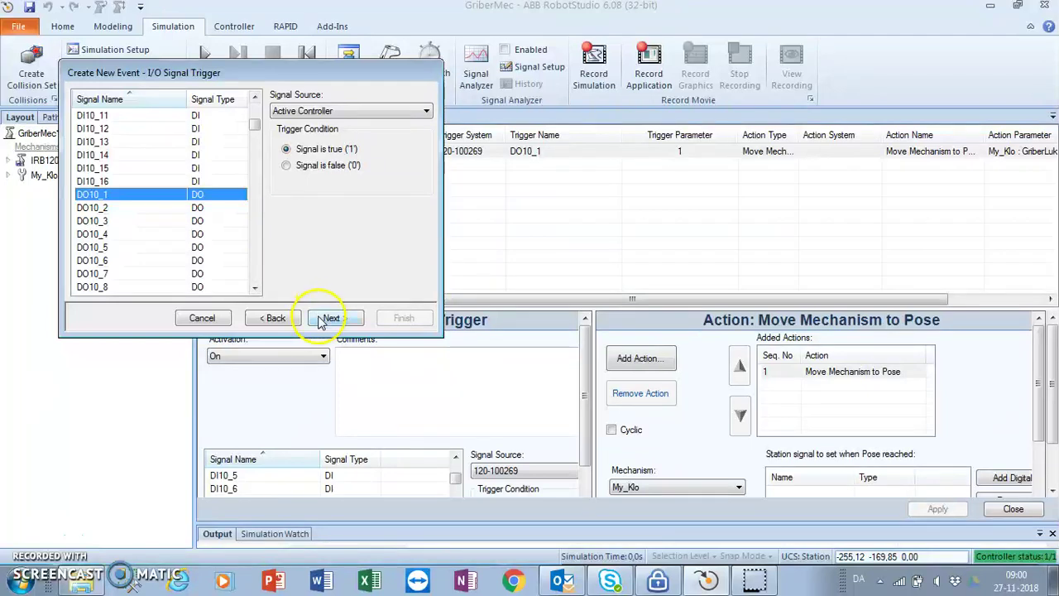
{"action": "left_click", "coordinate": [287, 166]}
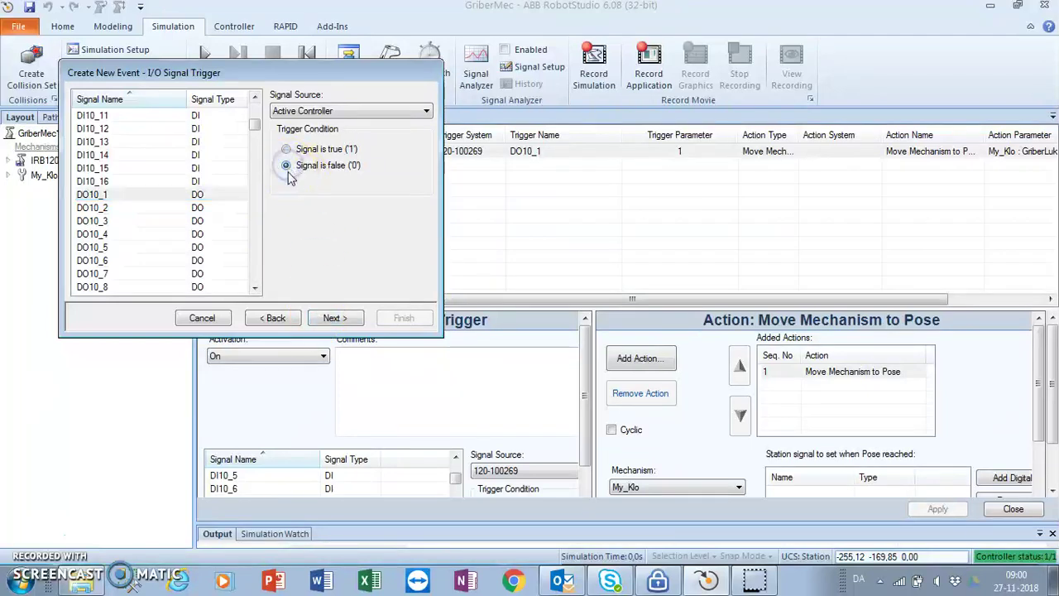
{"action": "left_click", "coordinate": [335, 321]}
- Make the second event move mechanism My_Klo to the pose GriberÅben and finish it
{"action": "left_click", "coordinate": [212, 116]}
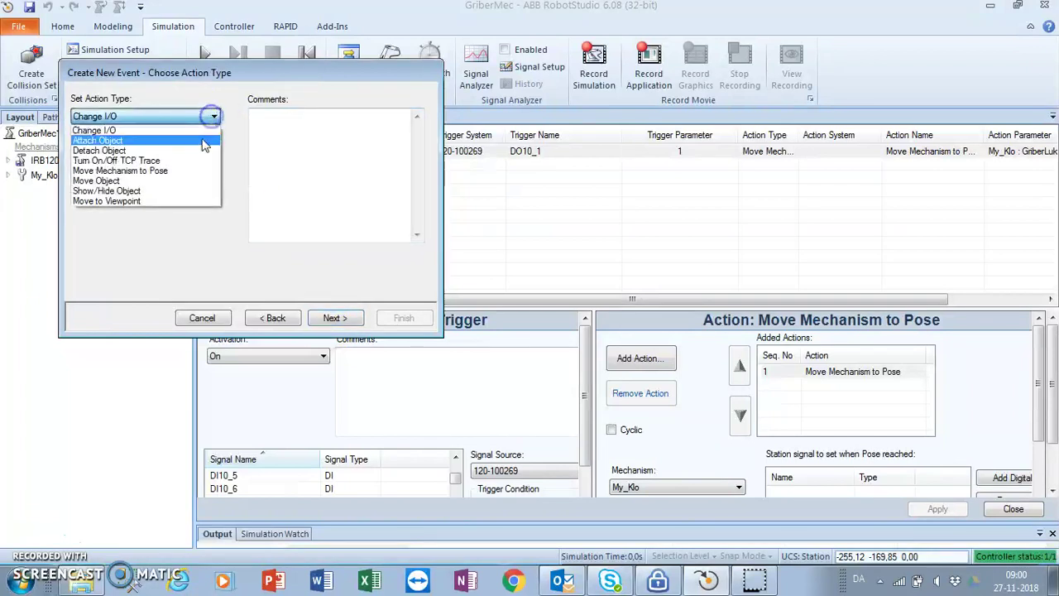
{"action": "left_click", "coordinate": [194, 171]}
{"action": "left_click", "coordinate": [339, 317]}
{"action": "left_click", "coordinate": [205, 127]}
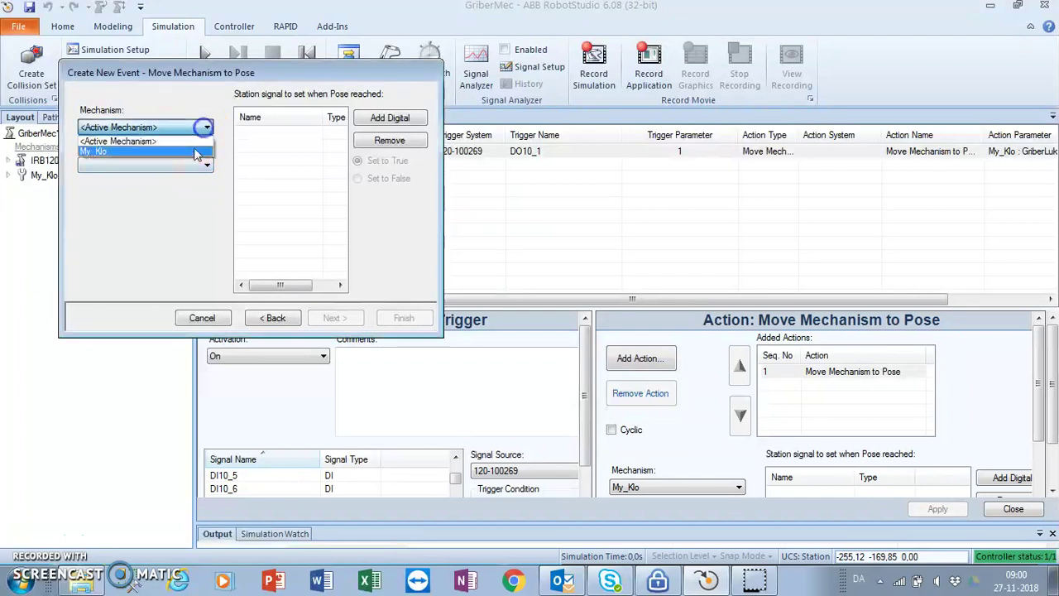
{"action": "left_click", "coordinate": [190, 152]}
{"action": "left_click", "coordinate": [206, 165]}
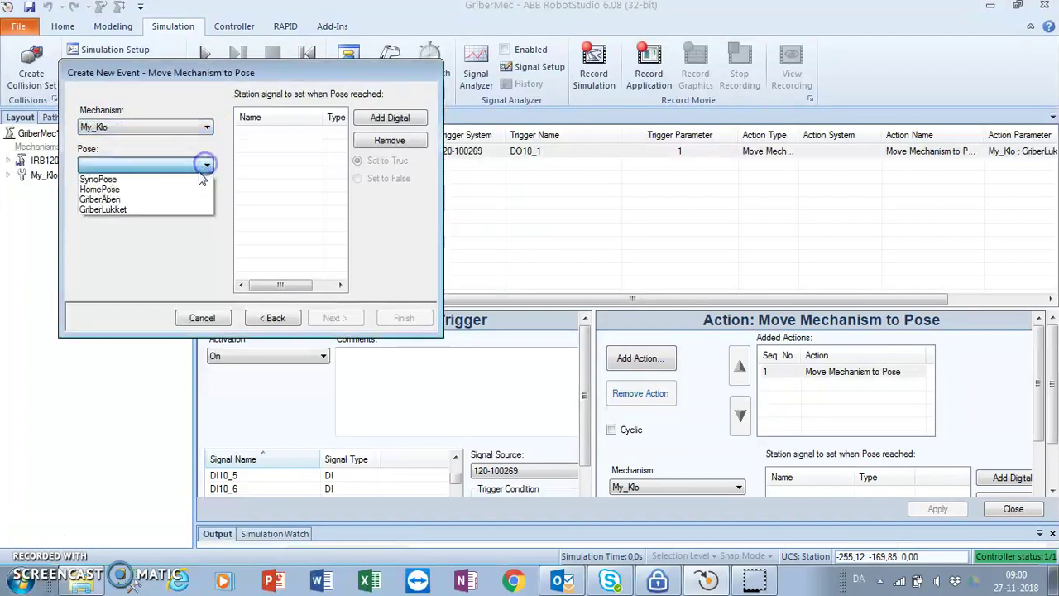
{"action": "left_click", "coordinate": [189, 200]}
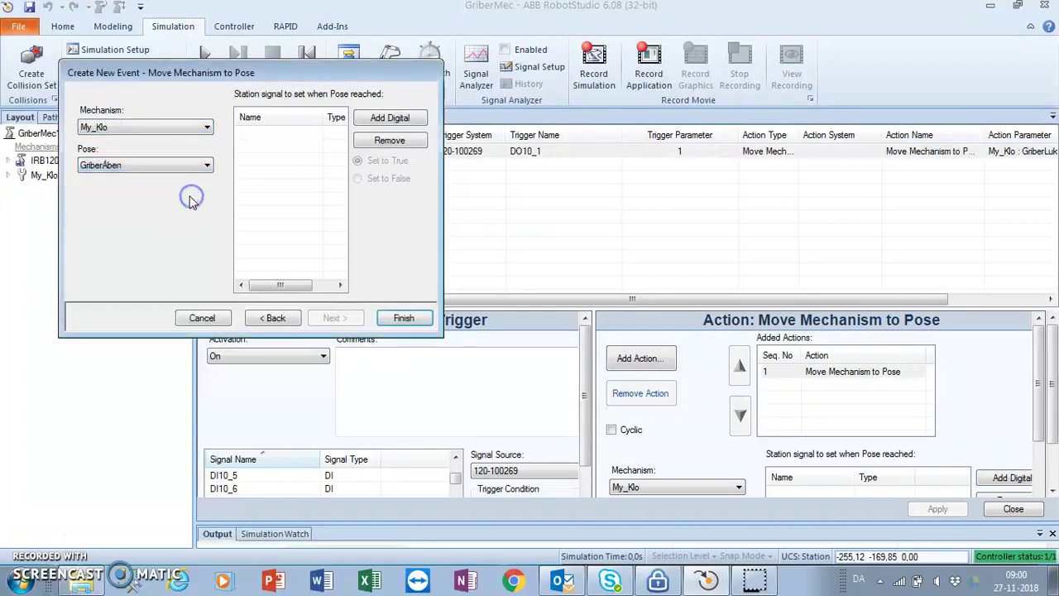
{"action": "left_click", "coordinate": [406, 319]}
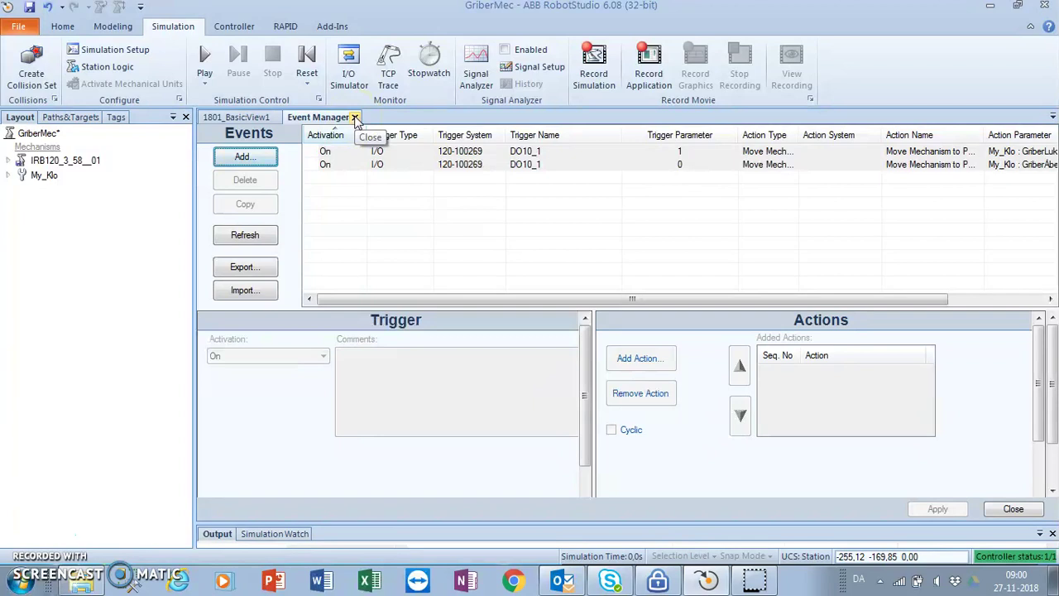
- Close the Event Manager and open the main routine of T_ROB1's MainModule in the RAPID editor
{"action": "left_click", "coordinate": [355, 118]}
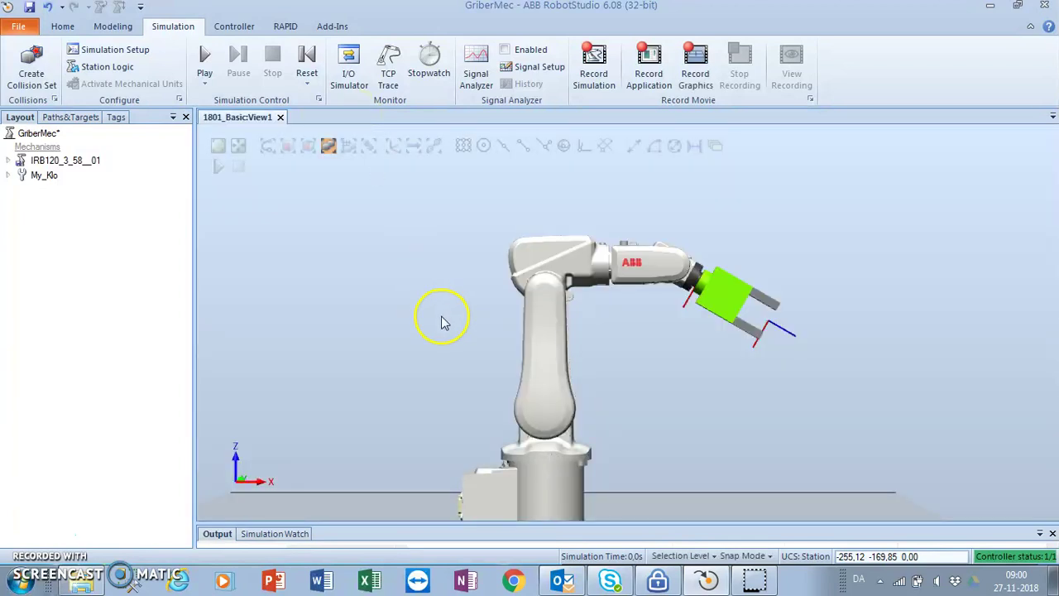
{"action": "scroll", "coordinate": [357, 426], "scroll_direction": "down", "scroll_amount": 3}
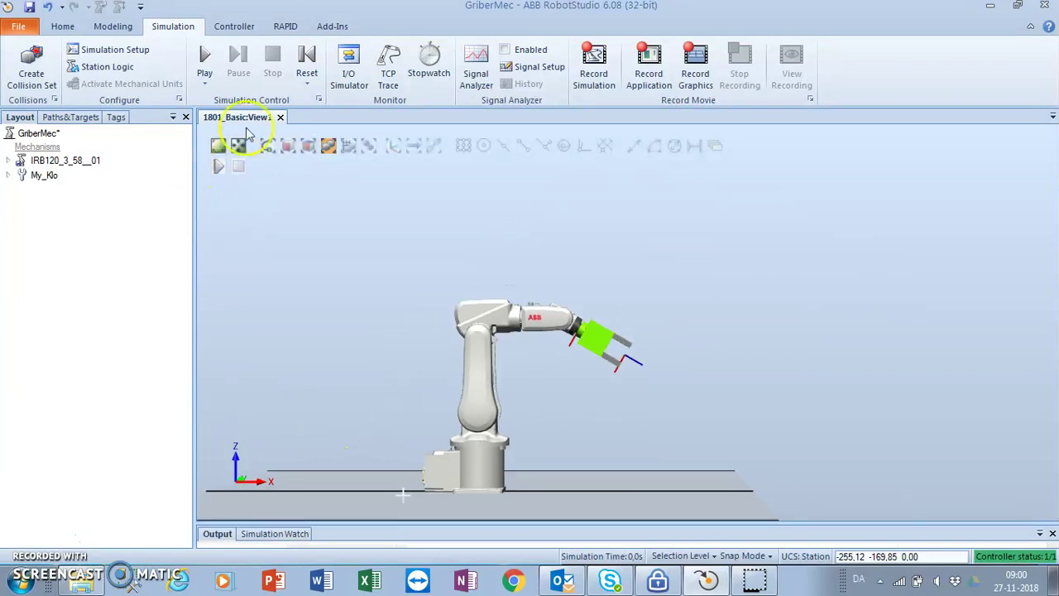
{"action": "left_click", "coordinate": [286, 25]}
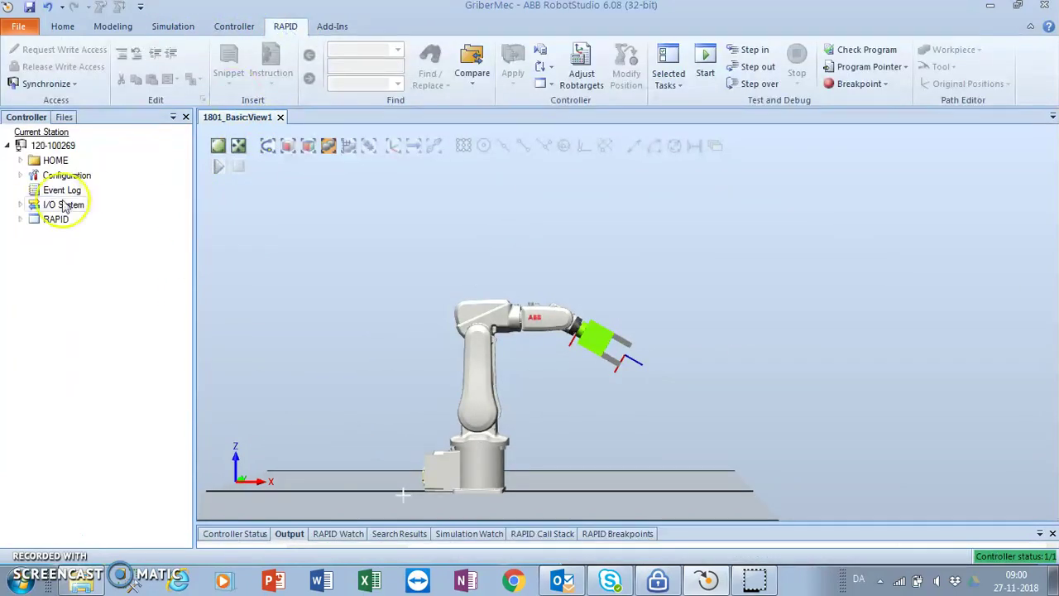
{"action": "left_click", "coordinate": [20, 219]}
{"action": "left_click", "coordinate": [32, 234]}
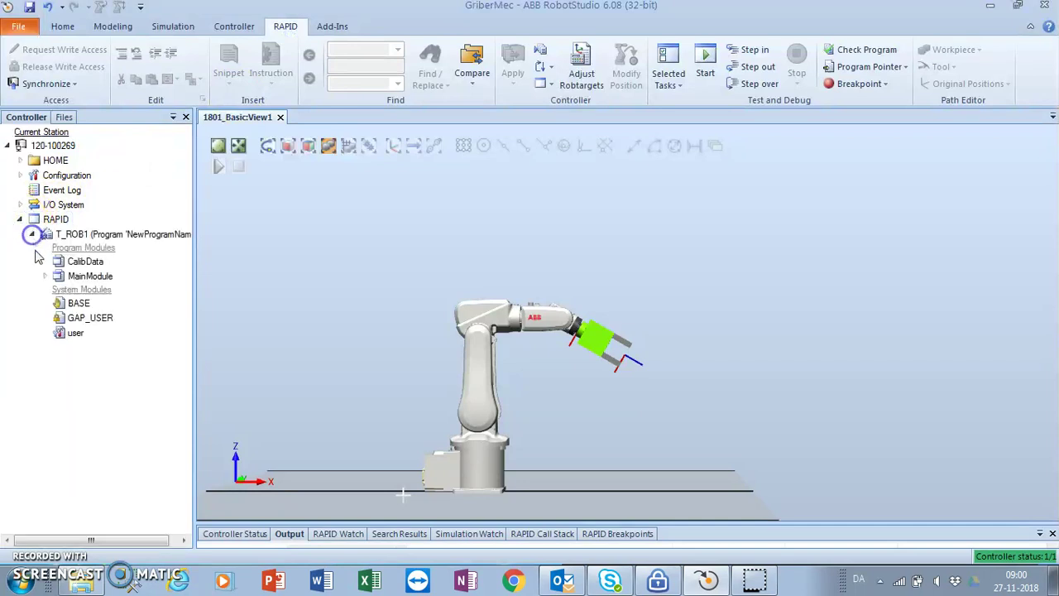
{"action": "left_click", "coordinate": [46, 277]}
{"action": "left_click", "coordinate": [86, 292]}
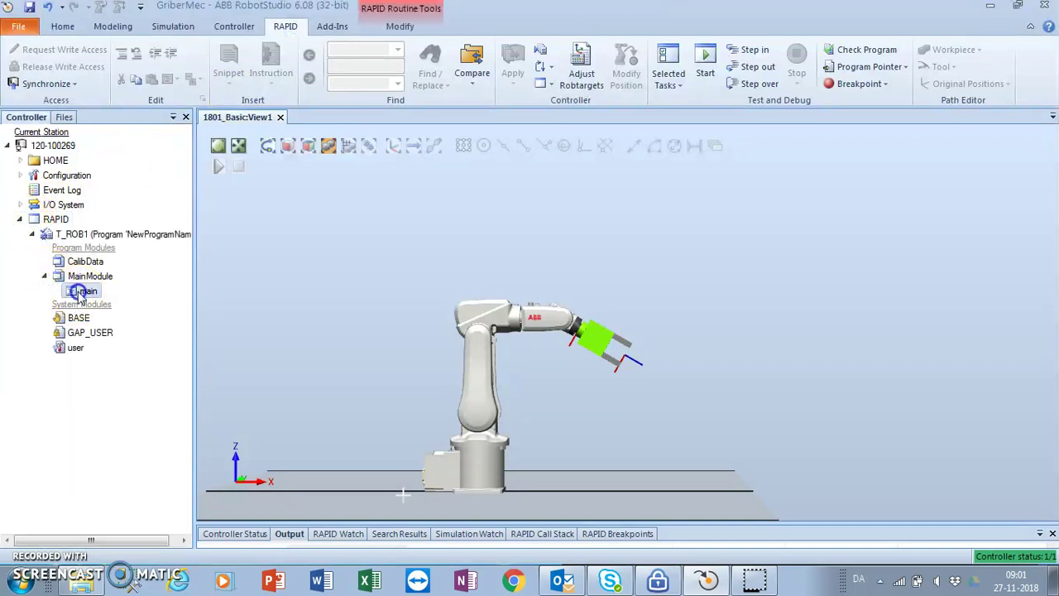
{"action": "double_click", "coordinate": [86, 292]}
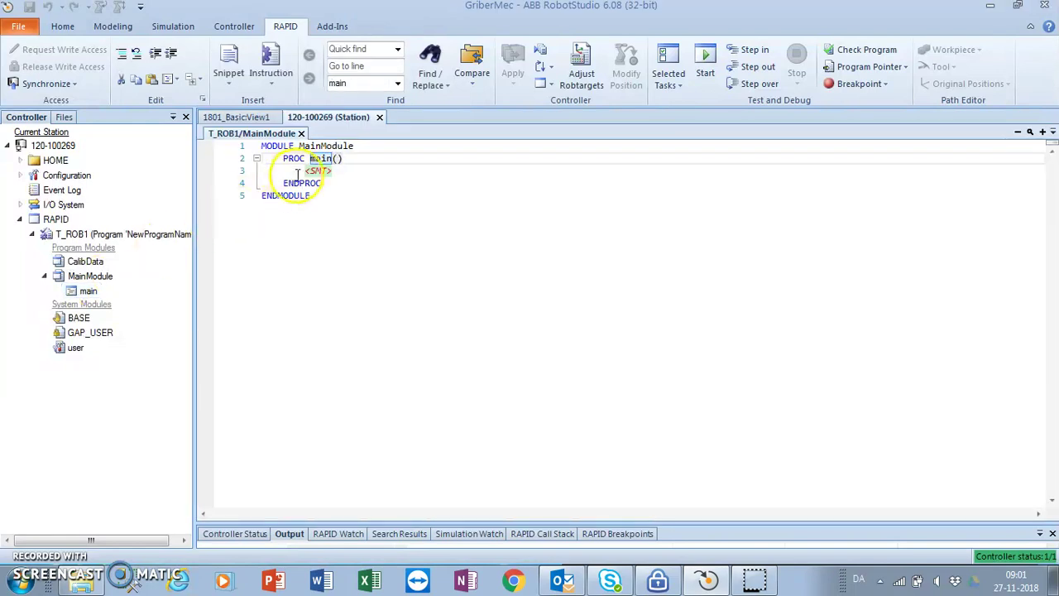
- Replace the <SMT> placeholder in main with the instruction reset do10_1;
{"action": "double_click", "coordinate": [336, 170]}
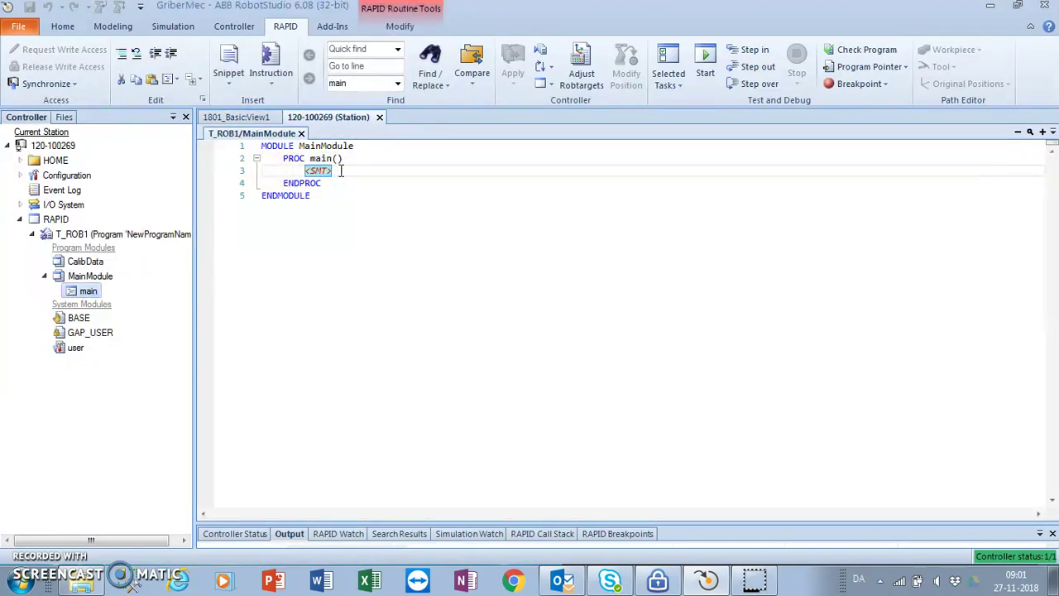
{"action": "type", "text": "S"}
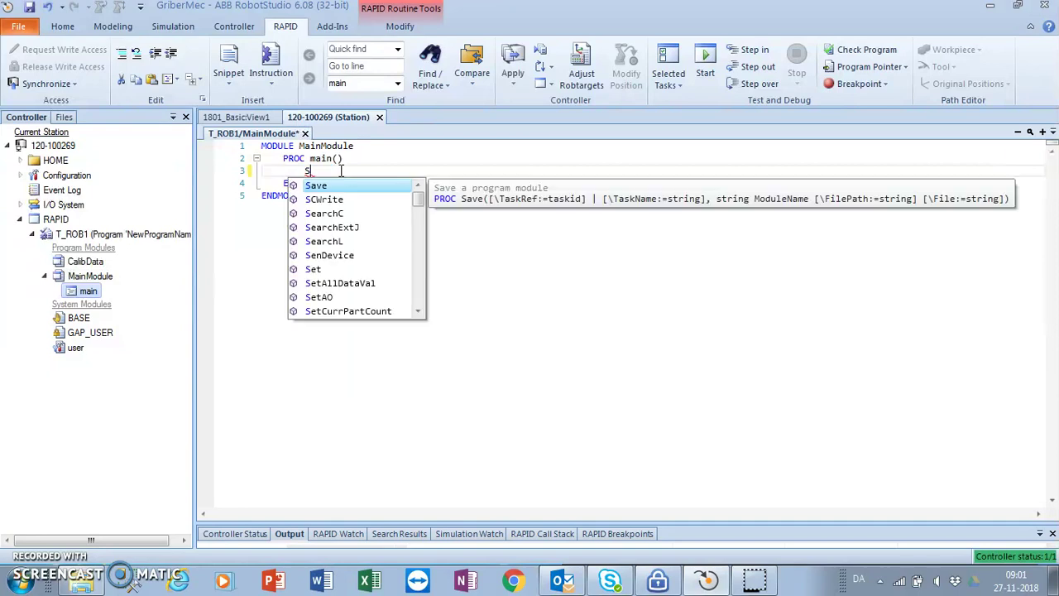
{"action": "key", "text": "BackSpace"}
{"action": "type", "text": "reset"}
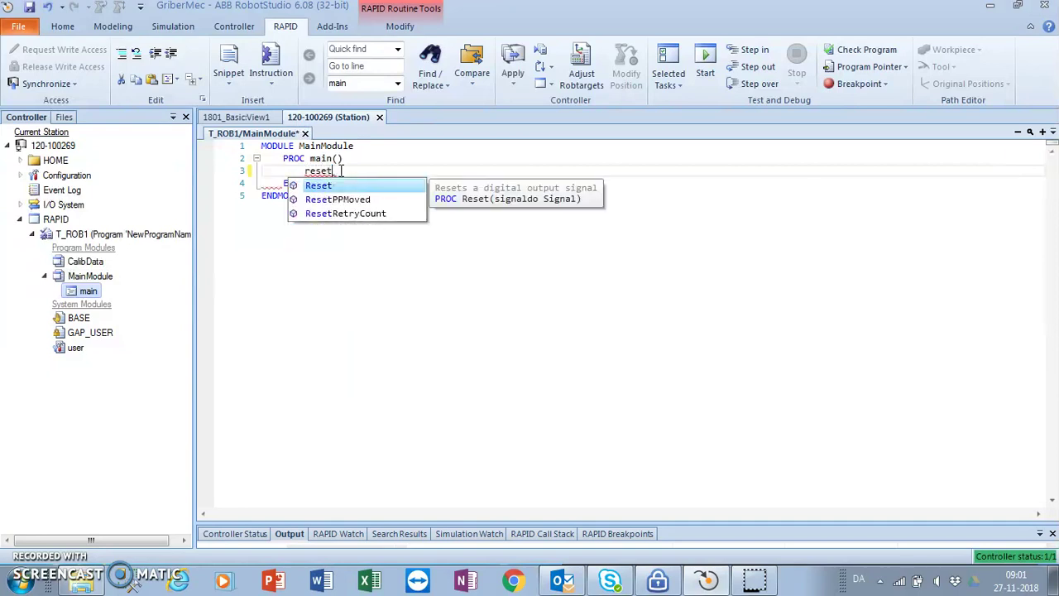
{"action": "type", "text": " c0"}
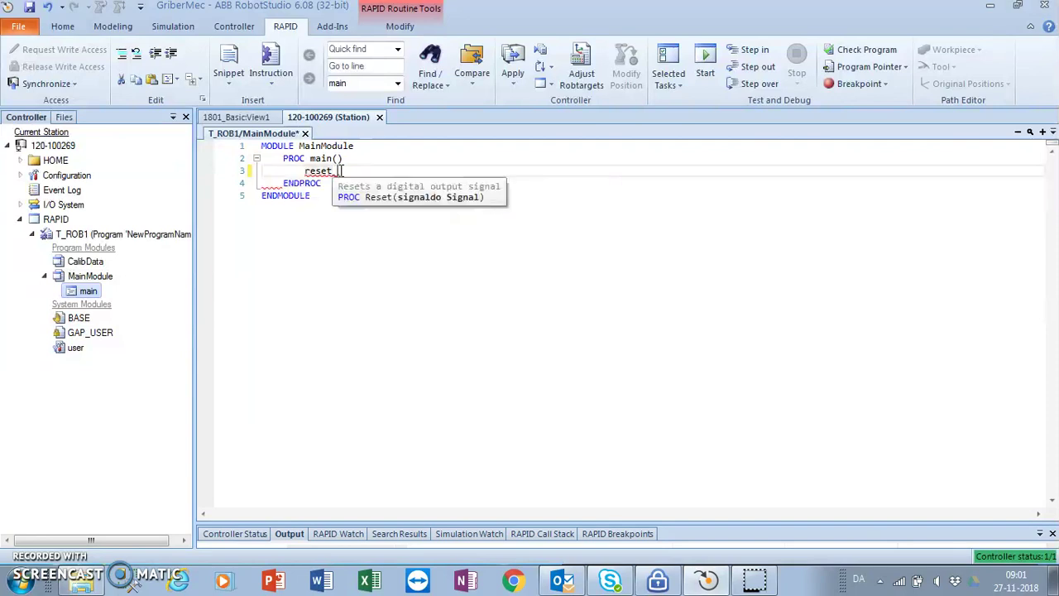
{"action": "type", "text": "1"}
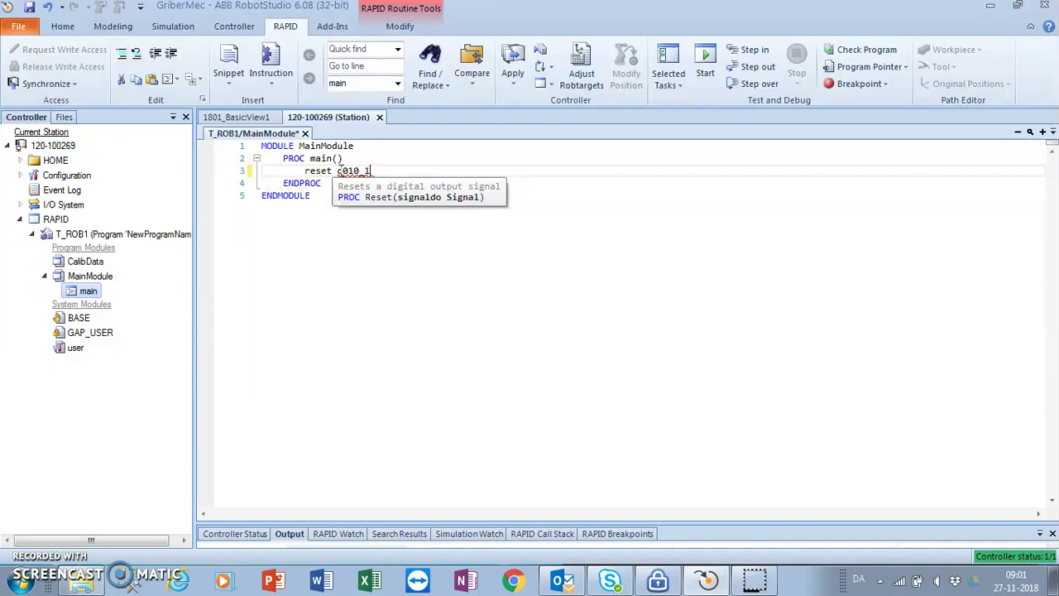
{"action": "type", "text": "0.1;"}
{"action": "key", "text": "Return"}
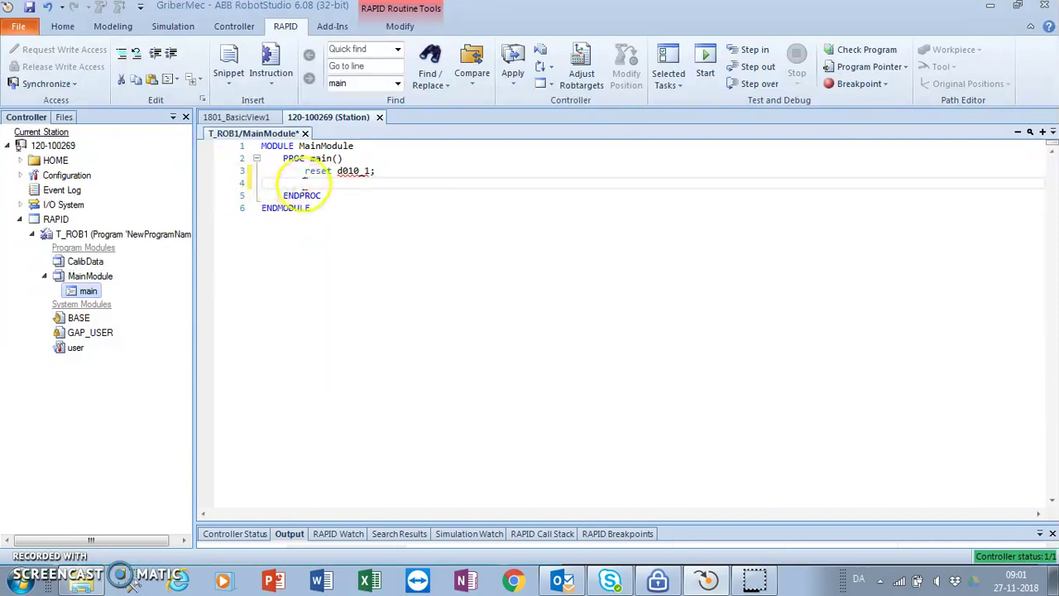
{"action": "left_click", "coordinate": [342, 171]}
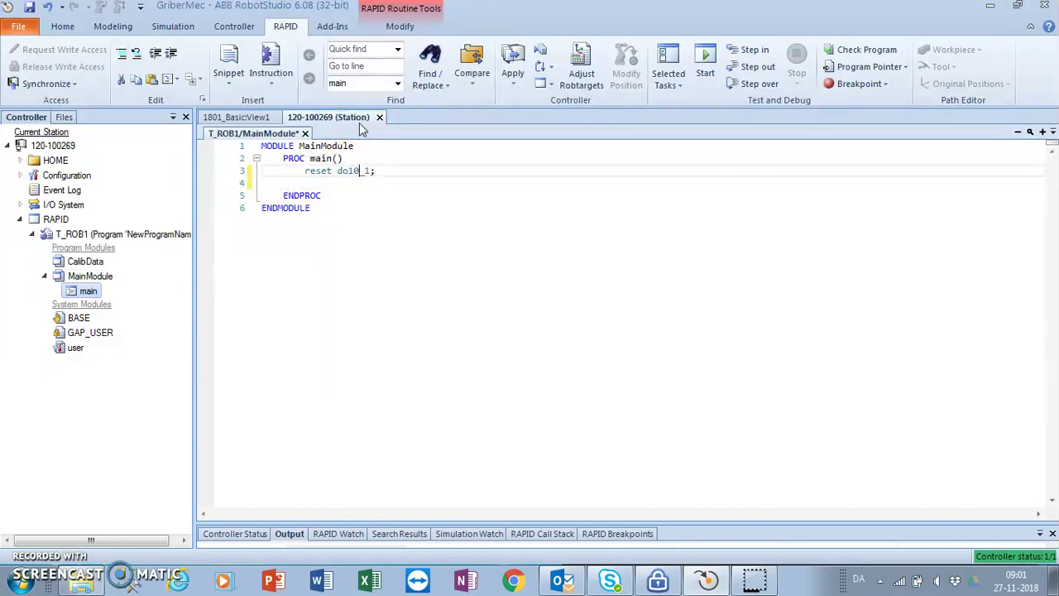
- Add the instruction WaitTime 3; on a new line below the reset instruction
{"action": "key", "text": "Return"}
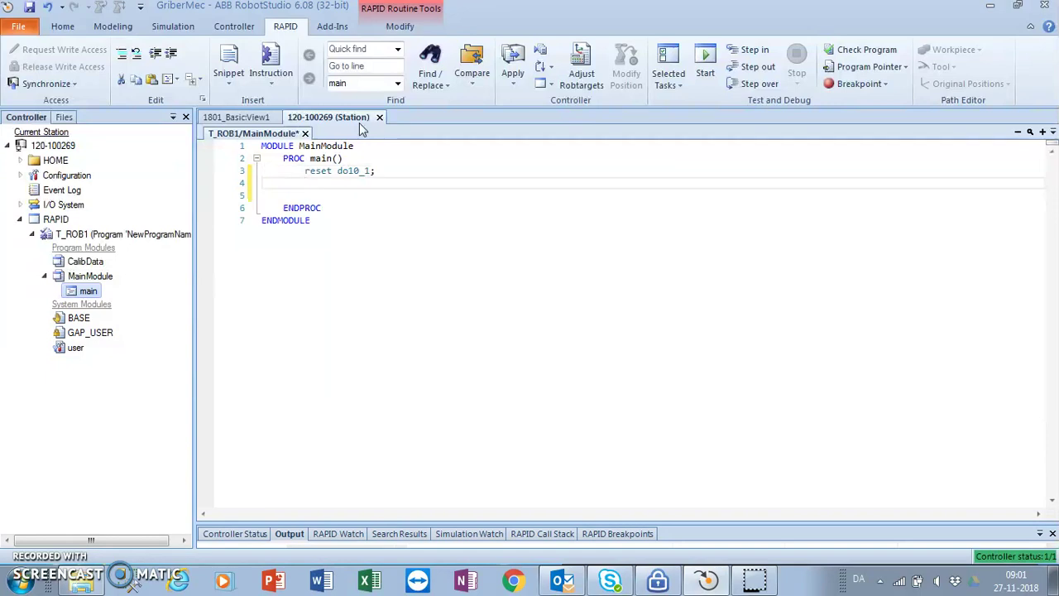
{"action": "type", "text": "wai"}
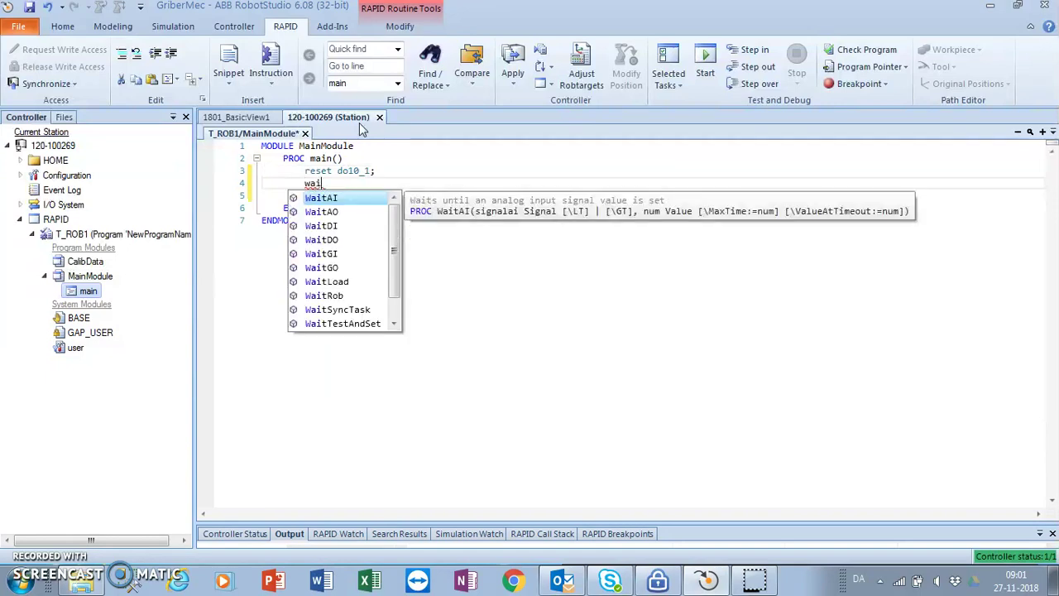
{"action": "key", "text": "Down"}
{"action": "key", "text": "Down"}
{"action": "key", "text": "Down"}
{"action": "key", "text": "Down"}
{"action": "key", "text": "Down"}
{"action": "key", "text": "Down"}
{"action": "key", "text": "Down"}
{"action": "key", "text": "Down"}
{"action": "key", "text": "Down"}
{"action": "key", "text": "Down"}
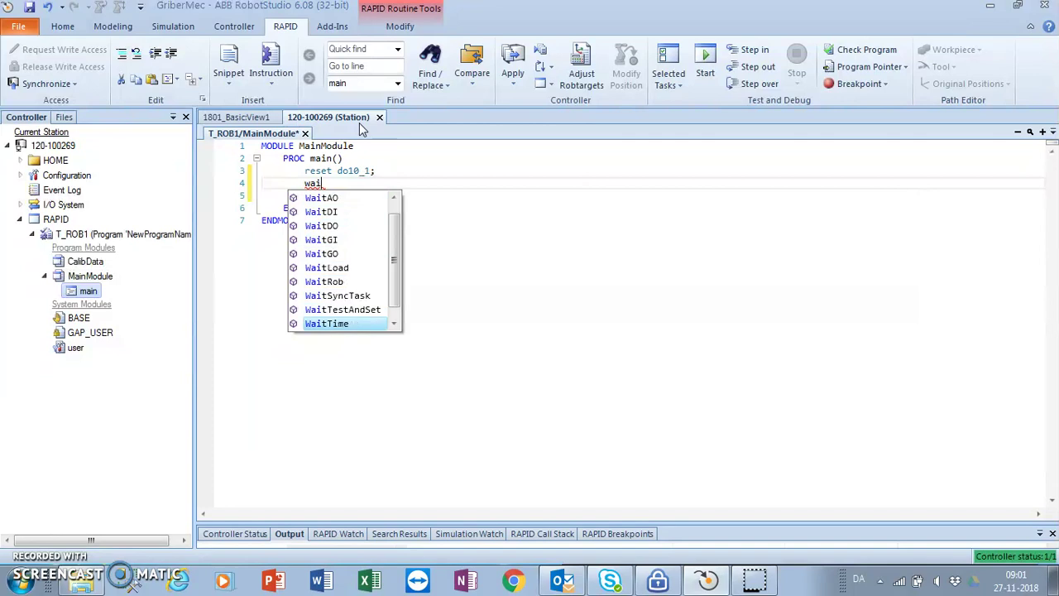
{"action": "key", "text": "Return"}
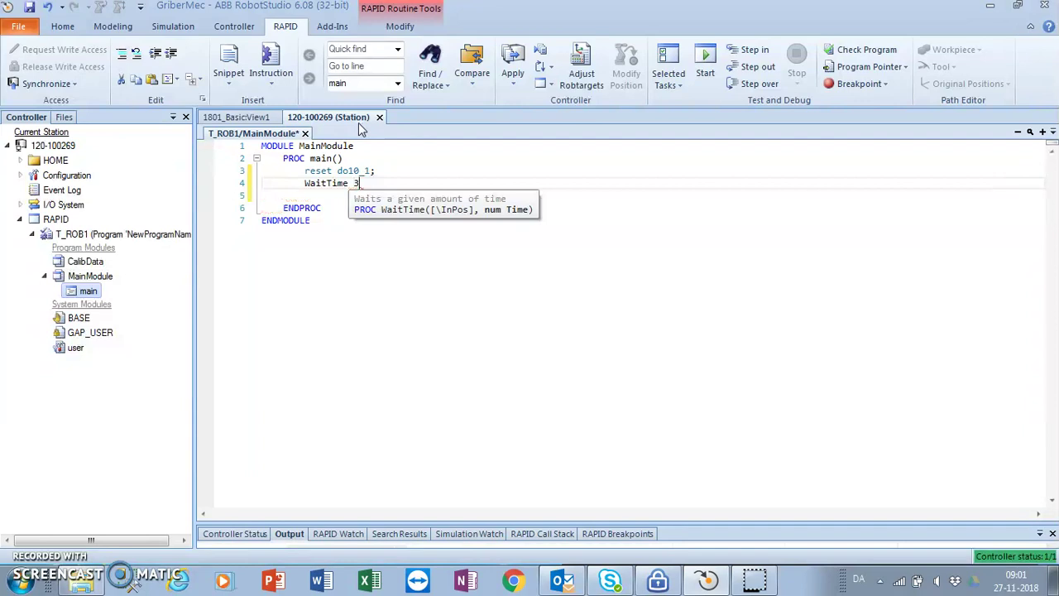
{"action": "type", "text": "3;"}
{"action": "key", "text": "Return"}
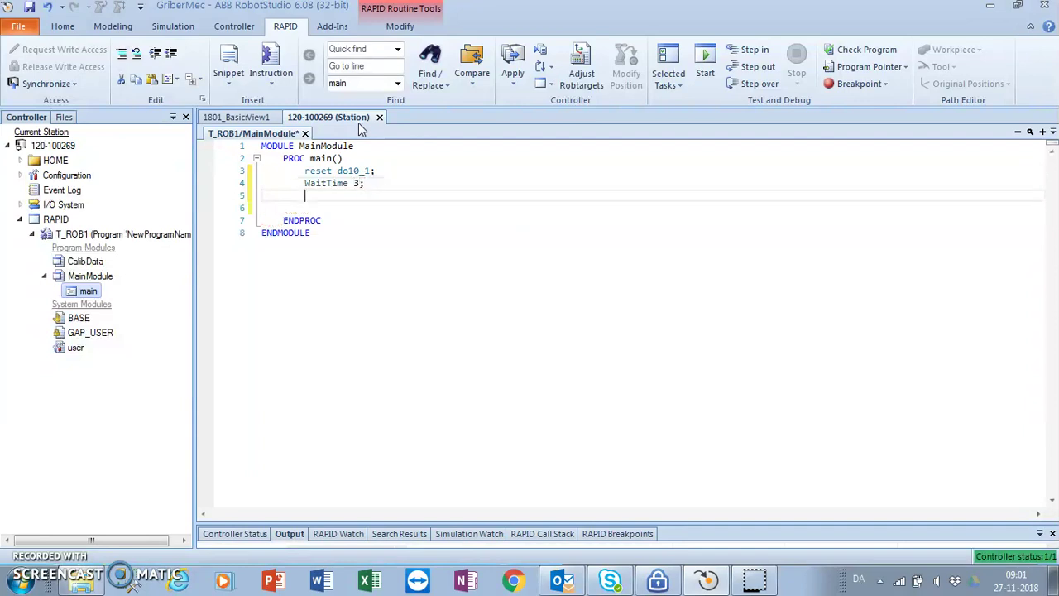
- Add the instruction set DO10_1; below the wait instruction and start a new line
{"action": "type", "text": "set"}
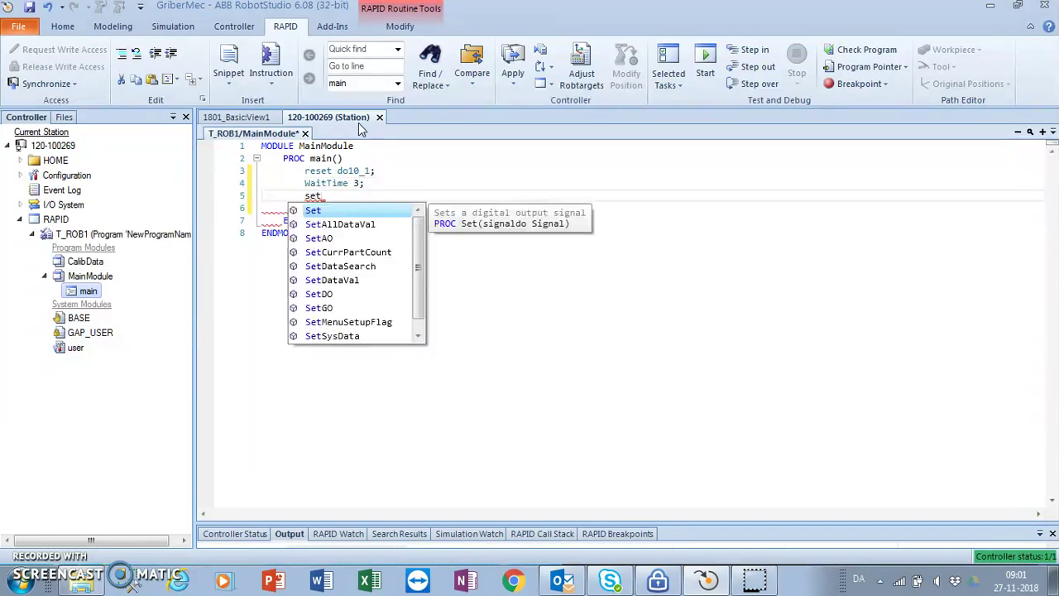
{"action": "type", "text": " do1"}
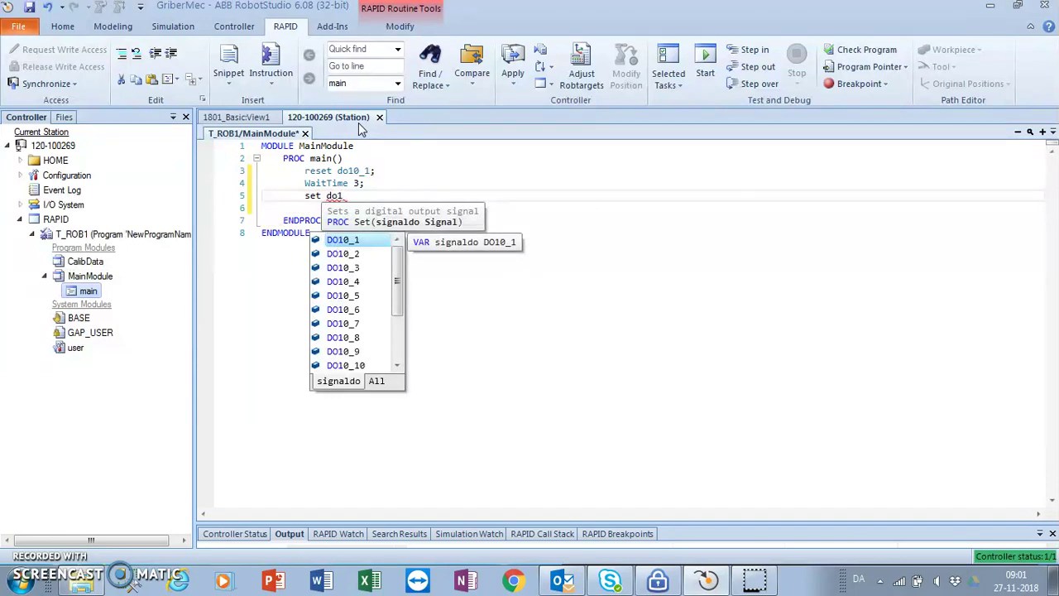
{"action": "left_click", "coordinate": [331, 241]}
{"action": "left_click", "coordinate": [330, 240]}
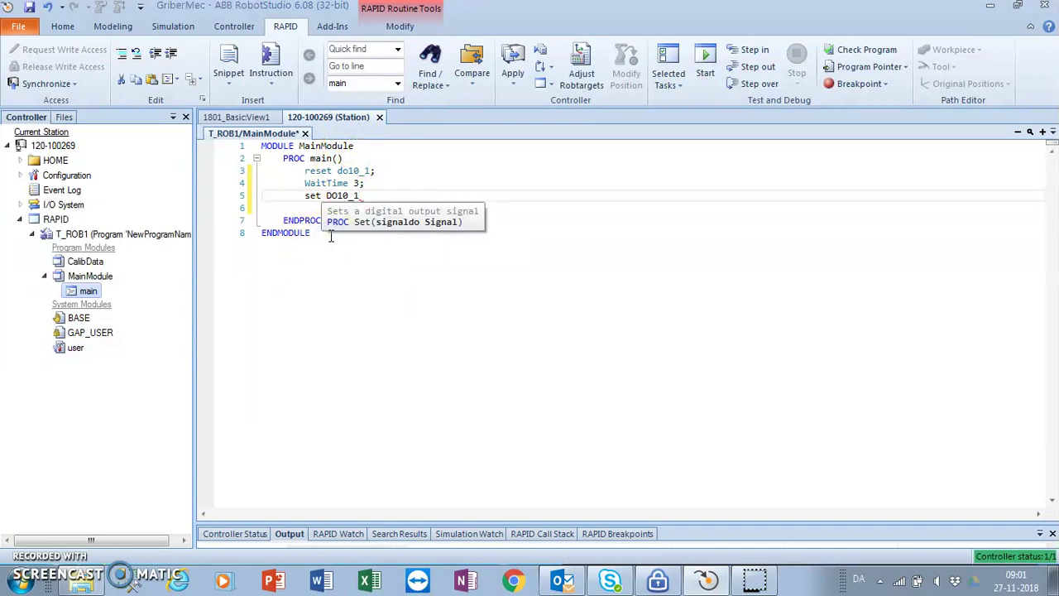
{"action": "type", "text": ";"}
{"action": "key", "text": "Return"}
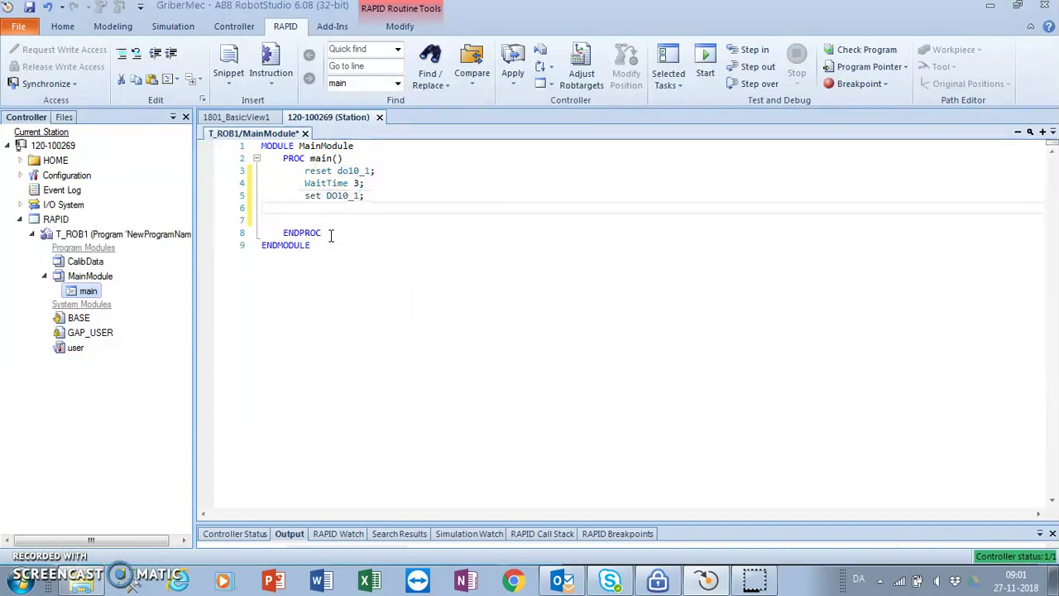
- Select the WaitTime 3; instruction in the main routine
{"action": "left_click_drag", "start_coordinate": [304, 182], "coordinate": [382, 183]}
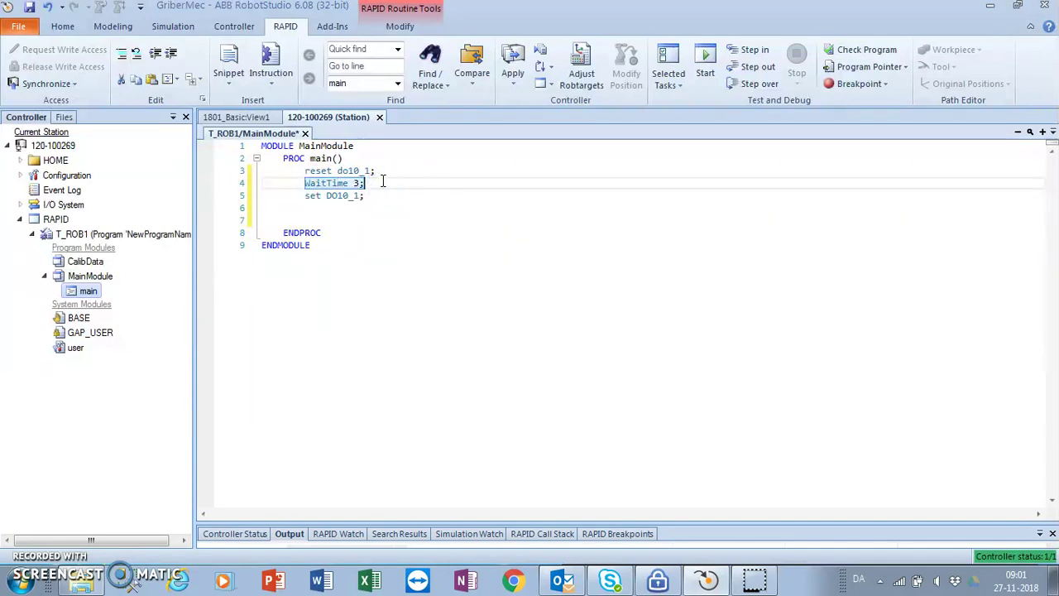